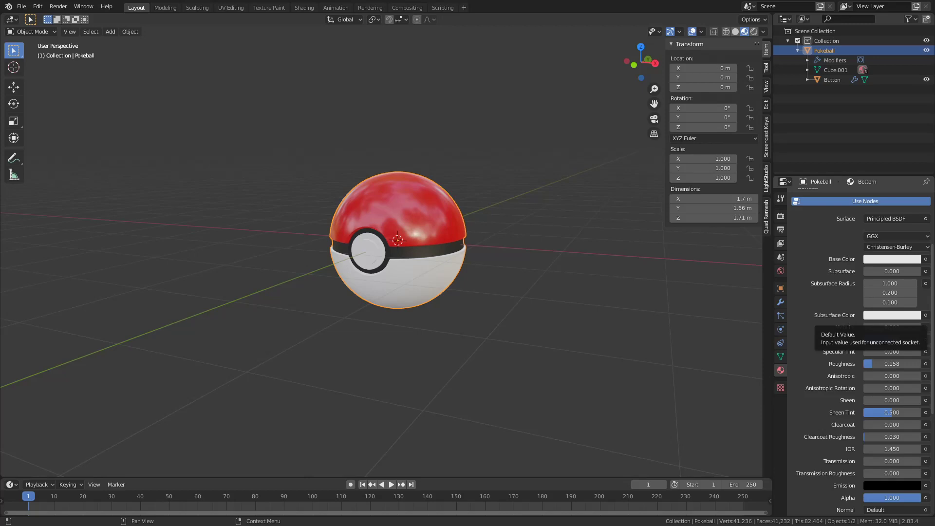
- Look up the Dream Ball's artwork on Bulbapedia in the browser and view its Generation V in-battle sprite
drag(934, 122, 583, 65)
scroll(596, 198, up, 1)
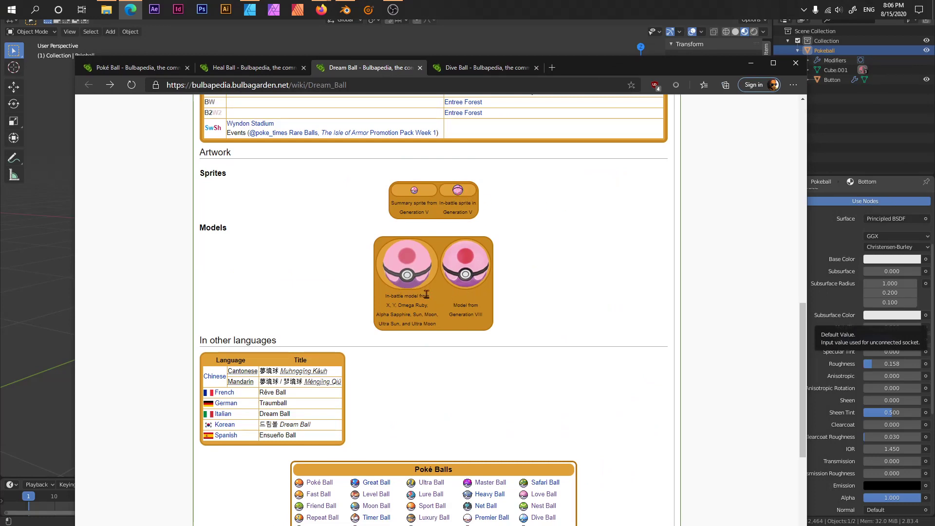
click(458, 192)
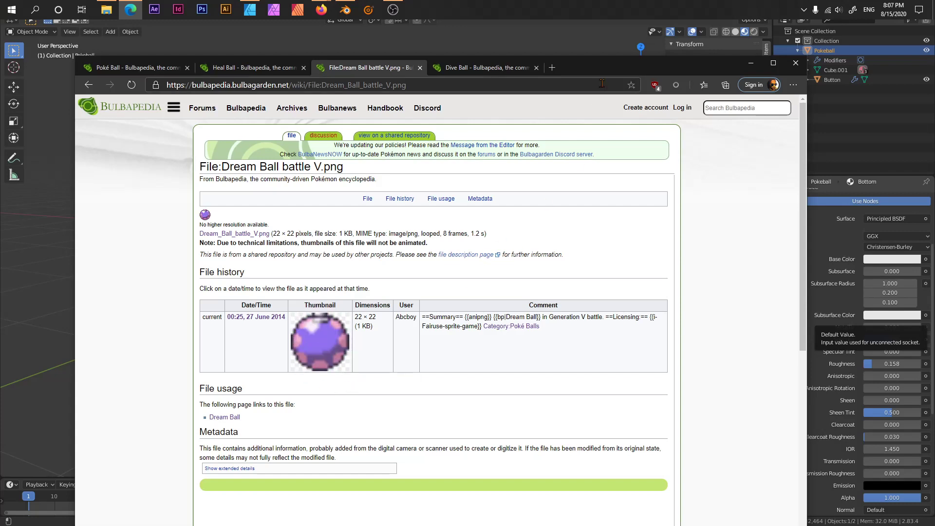
drag(623, 72, 934, 194)
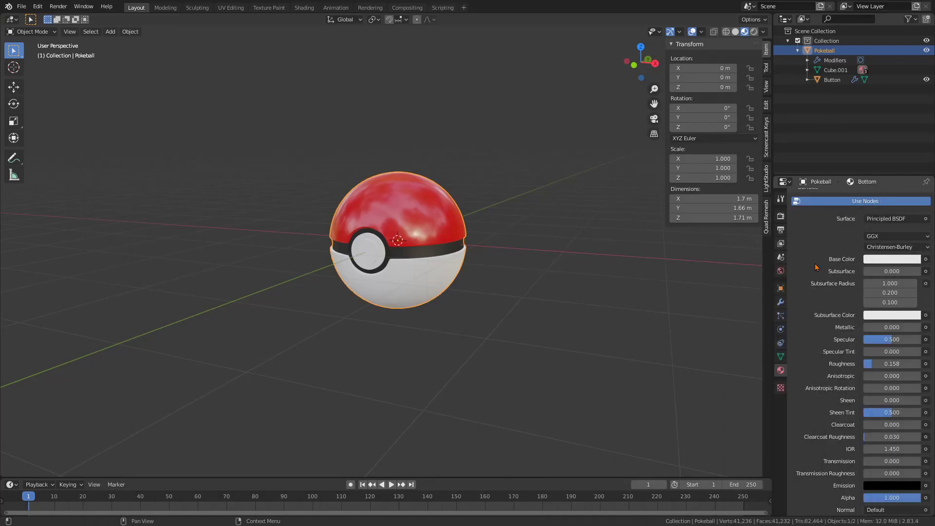
- Switch to the UV Editing workspace and hide the Button object parented to the Pokeball
middle_drag(565, 286, 574, 279)
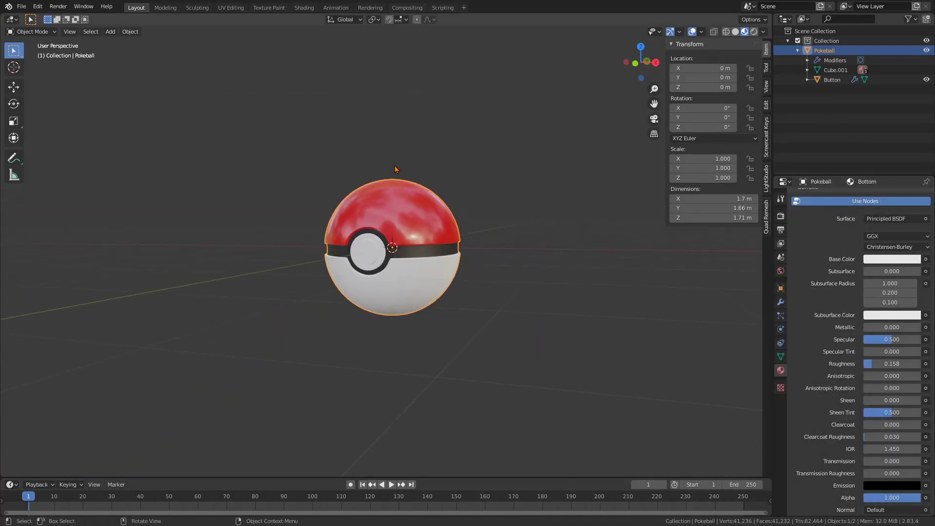
click(230, 8)
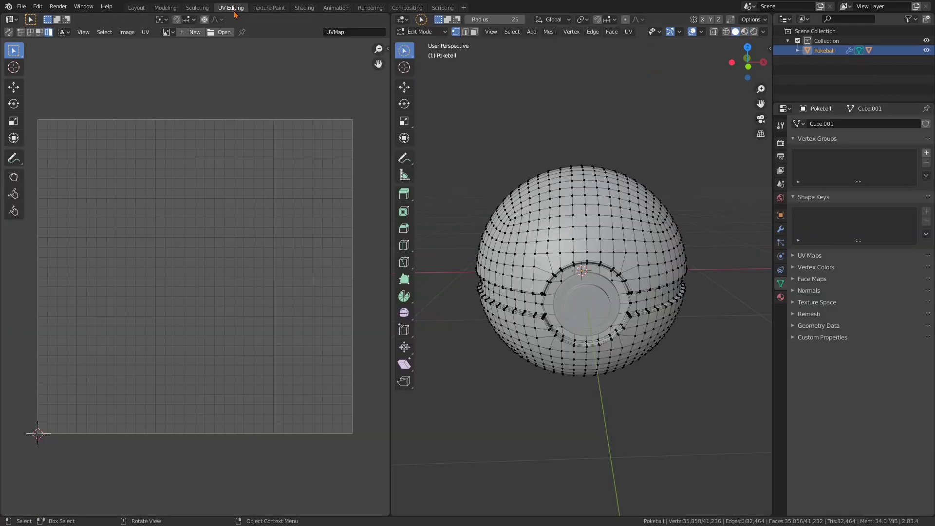
middle_drag(726, 335, 728, 334)
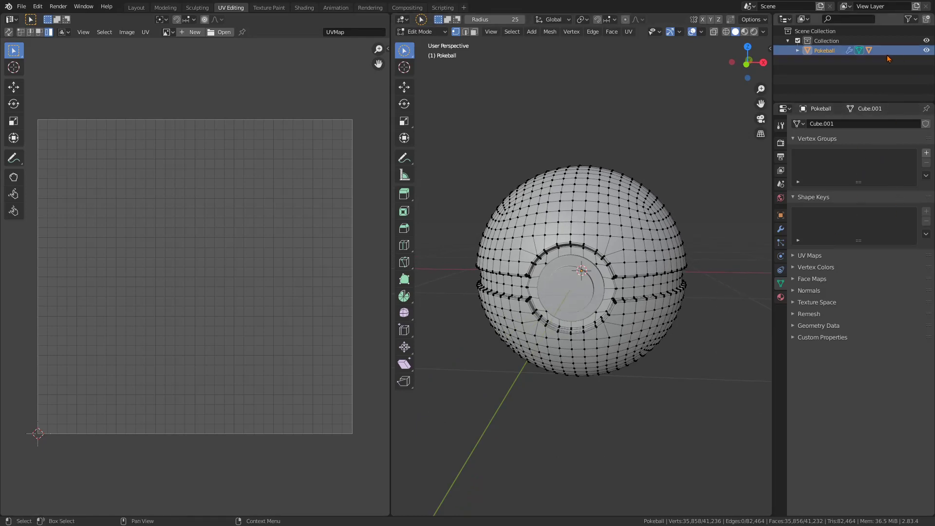
click(797, 51)
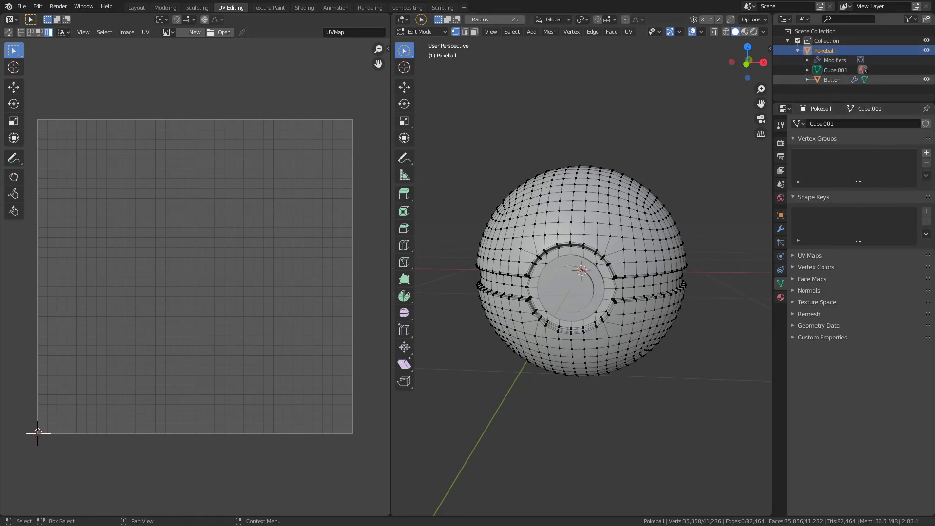
click(926, 80)
- Select all Pokeball faces assigned to the Bottom material
mouse_move(741, 292)
middle_down()
mouse_move(741, 306)
mouse_move(741, 297)
middle_up()
click(780, 297)
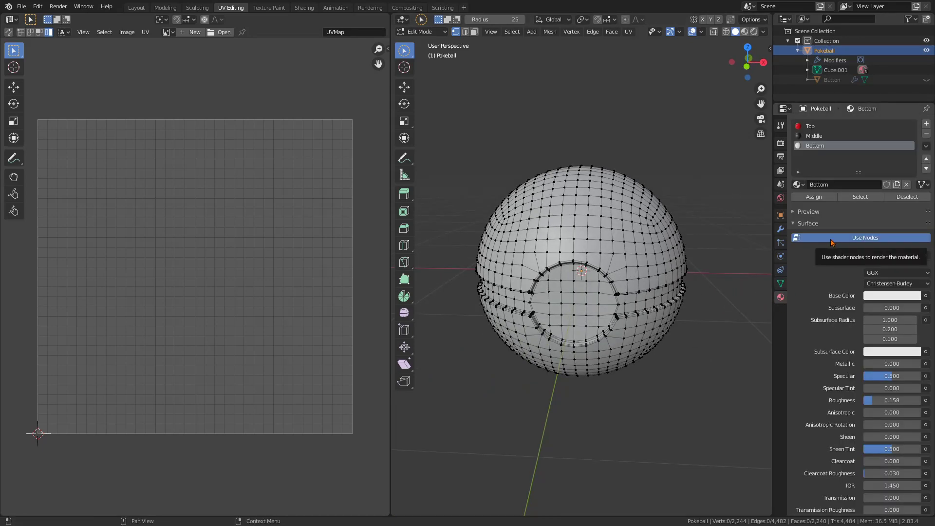
click(825, 127)
click(838, 145)
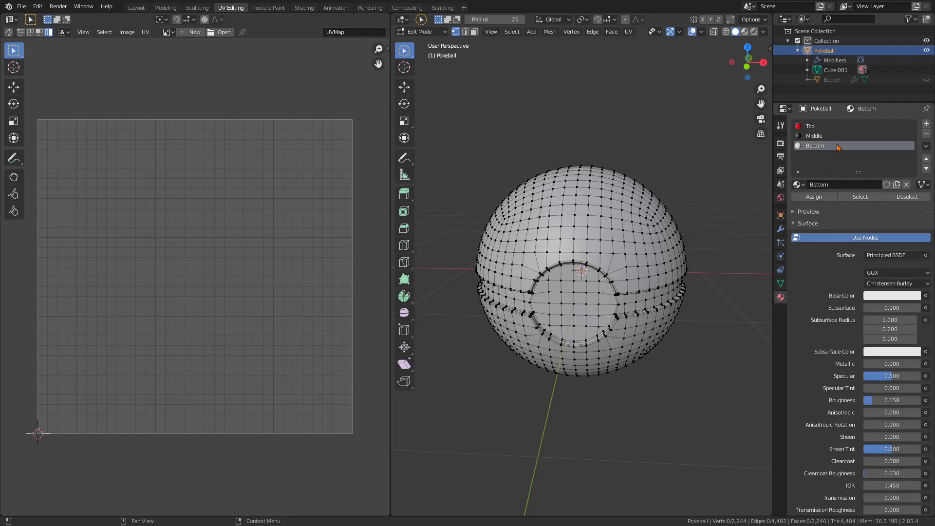
click(860, 197)
scroll(619, 360, up, 3)
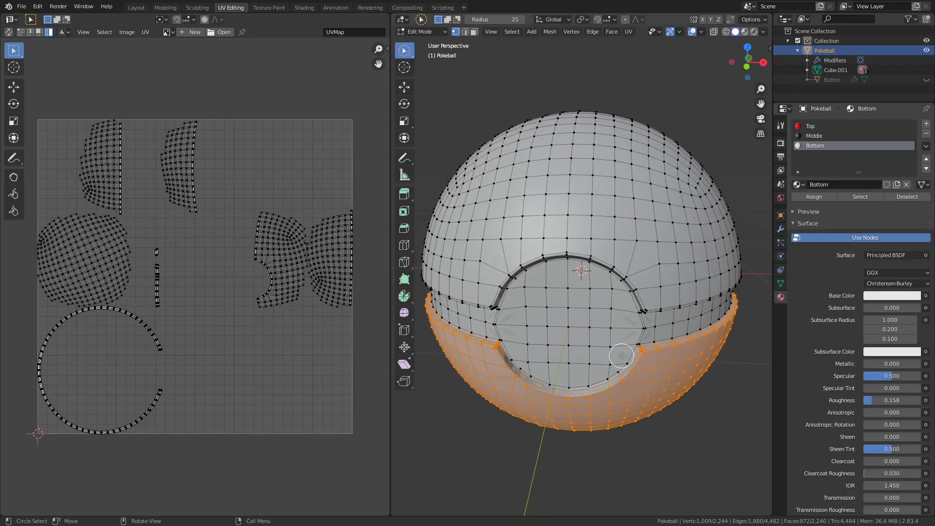
- Turn off the subdivision modifier's viewport display and unwrap the selected bottom-half faces
mouse_move(619, 361)
middle_down()
mouse_move(618, 375)
mouse_move(618, 363)
middle_up()
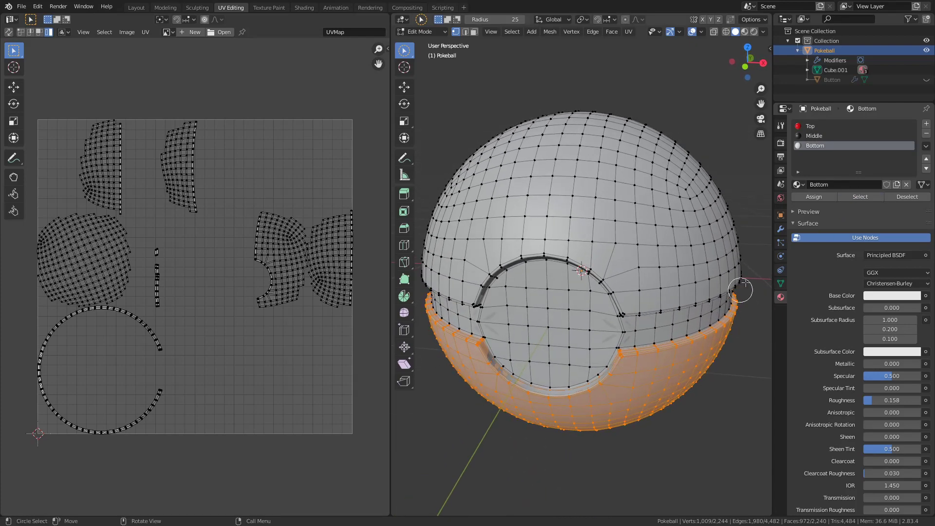
click(781, 229)
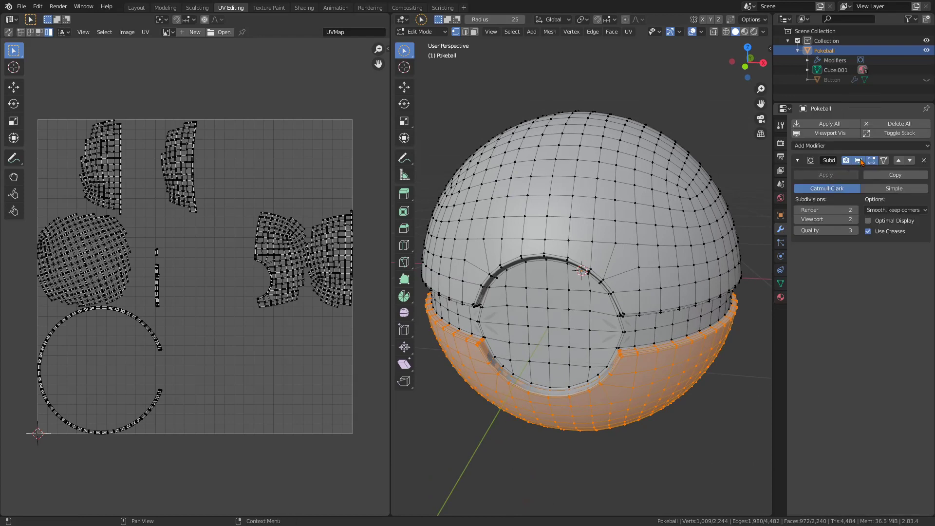
middle_drag(709, 311, 714, 295)
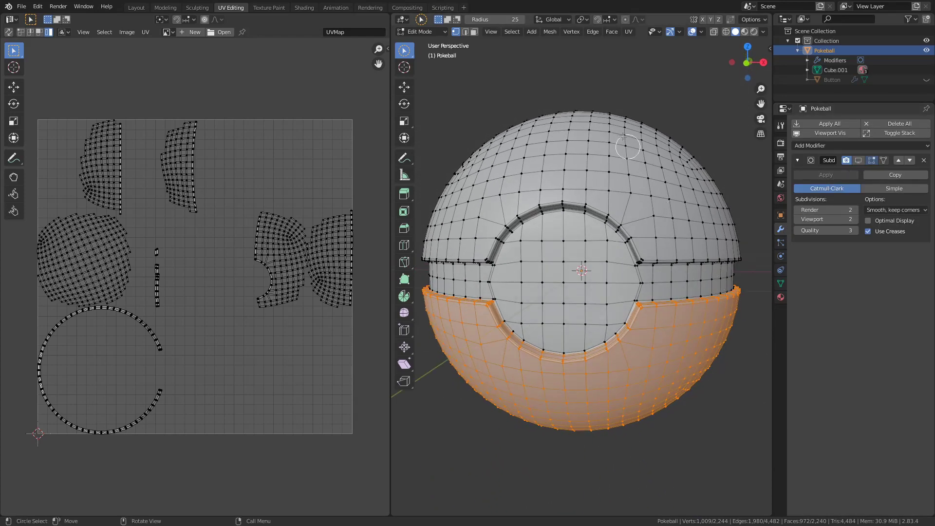
click(626, 32)
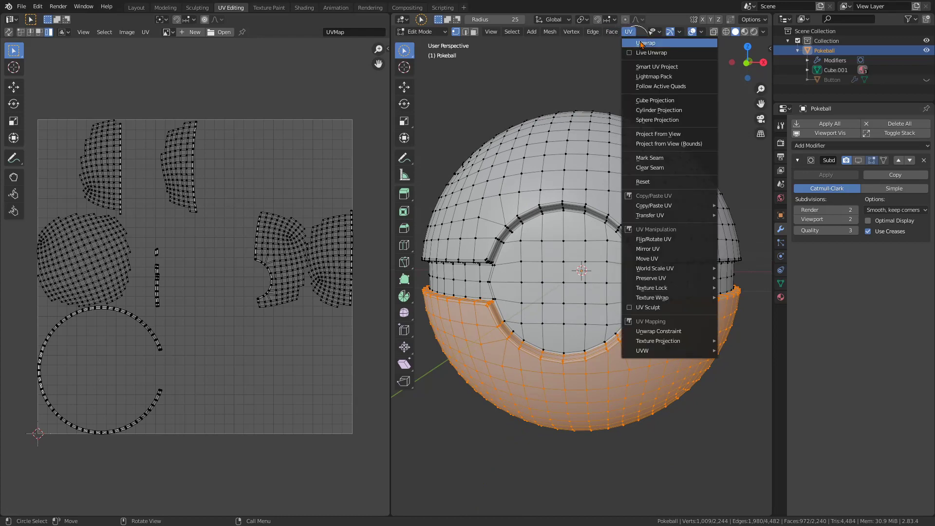
click(672, 44)
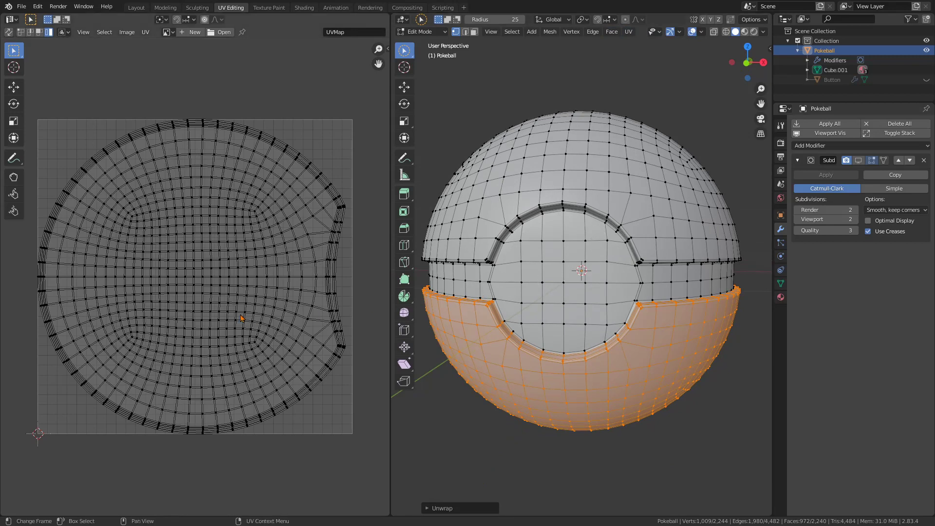
- Create a blank 2048 × 2048 px image named Dream UV behind the unwrapped UVs
click(189, 34)
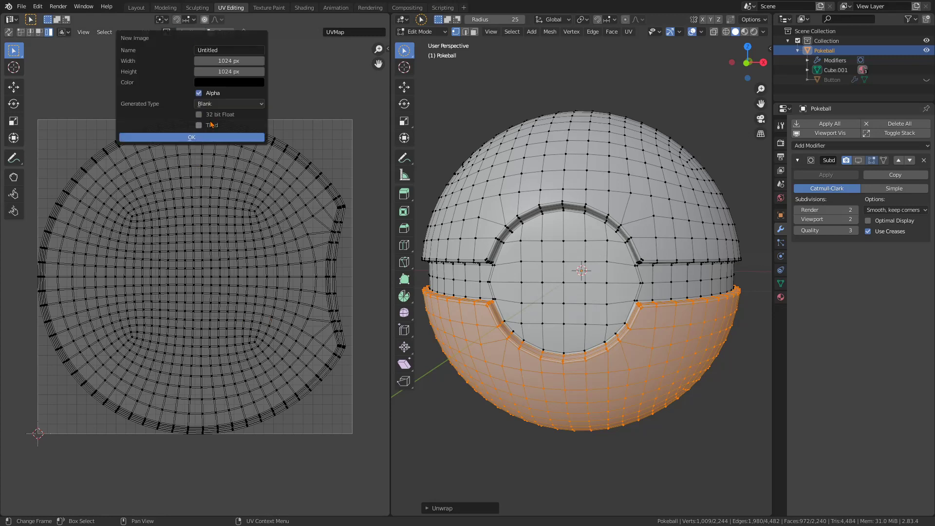
click(226, 61)
text(*2)
key(Return)
drag(236, 62, 236, 72)
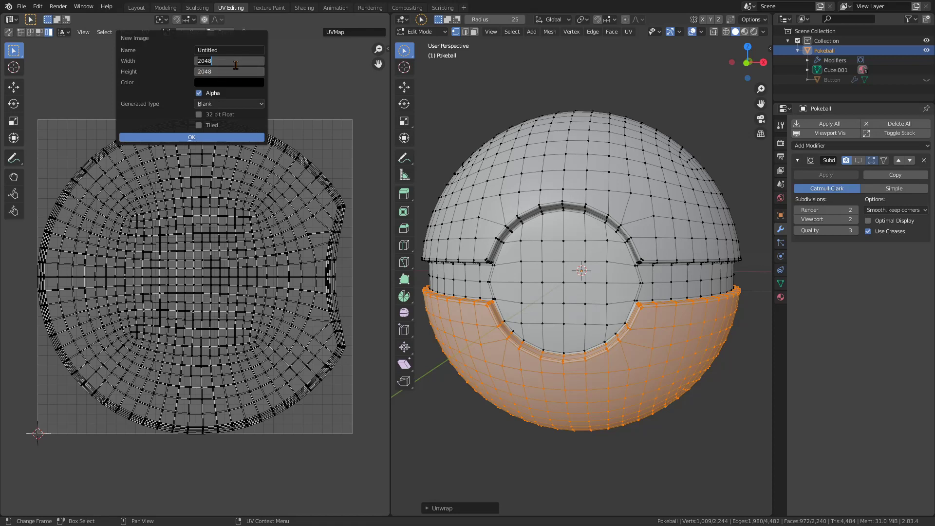
key(Return)
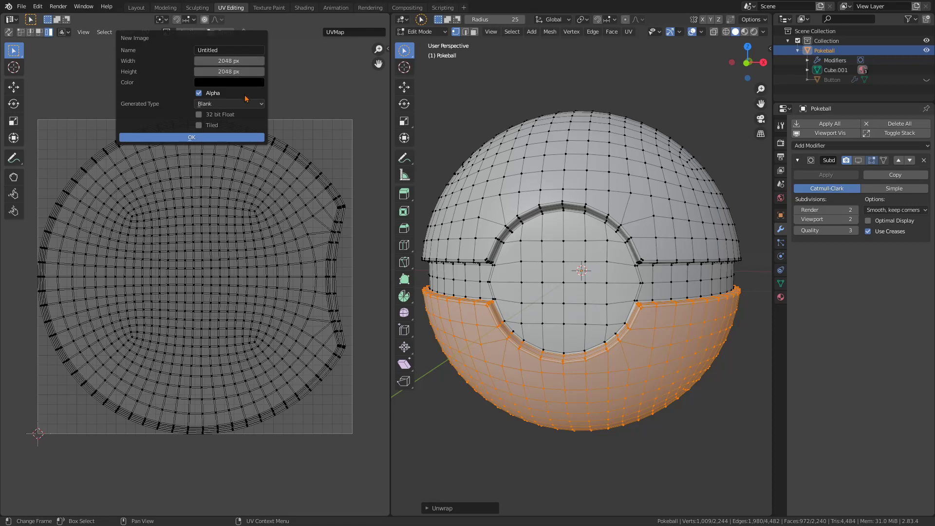
click(231, 51)
text(Dream UV)
click(232, 138)
key(Home)
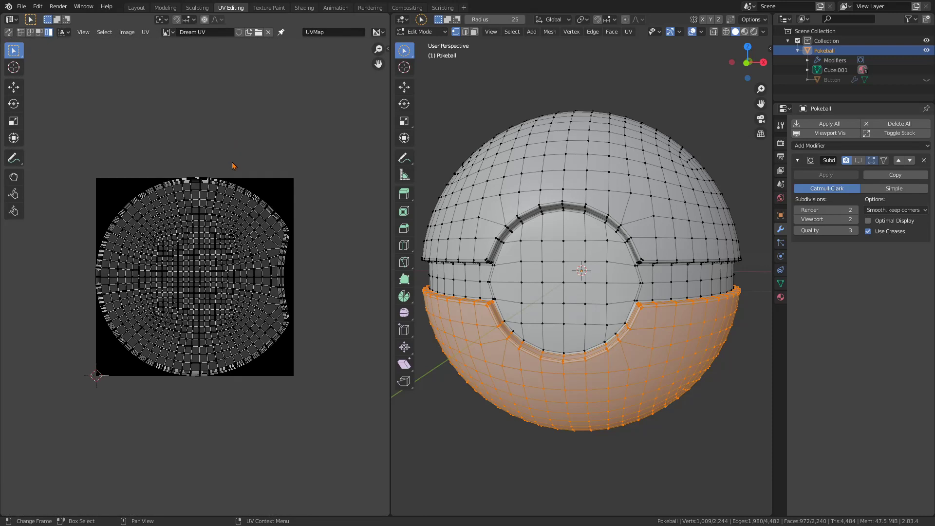
scroll(243, 200, up, 1)
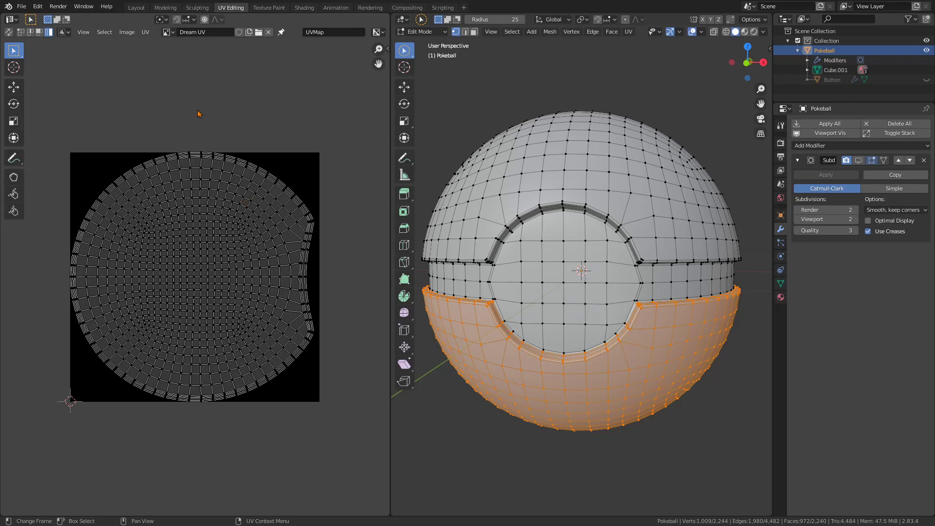
- Save the image as Dream UV.png in the Dream Ball folder with 0% compression
click(122, 34)
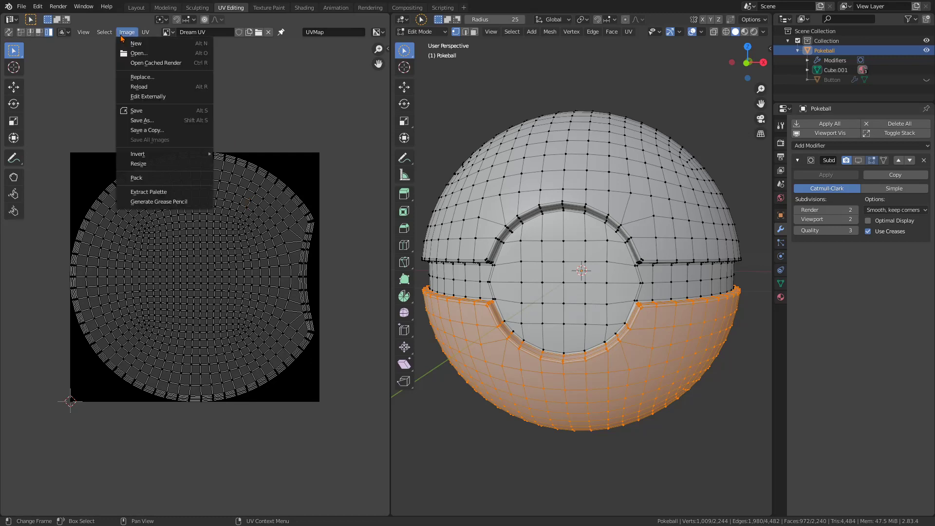
click(169, 122)
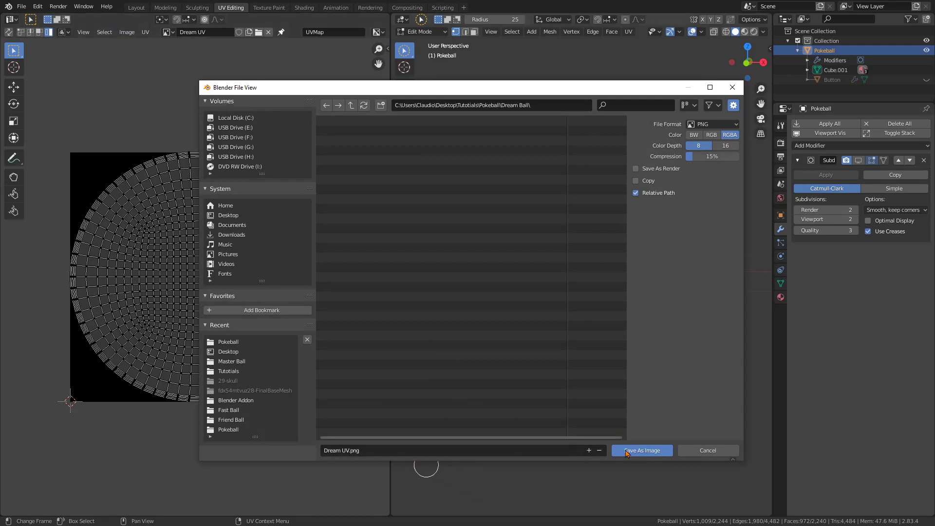
drag(710, 156, 679, 166)
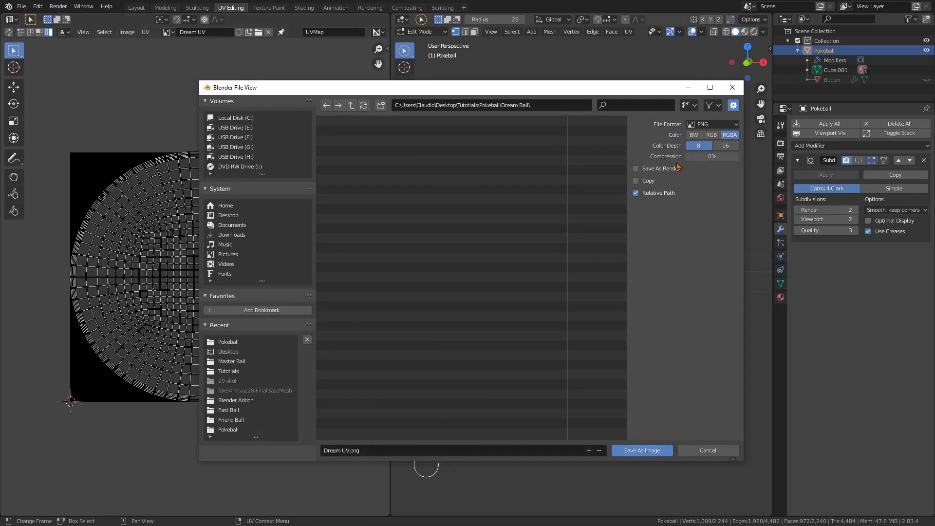
click(629, 450)
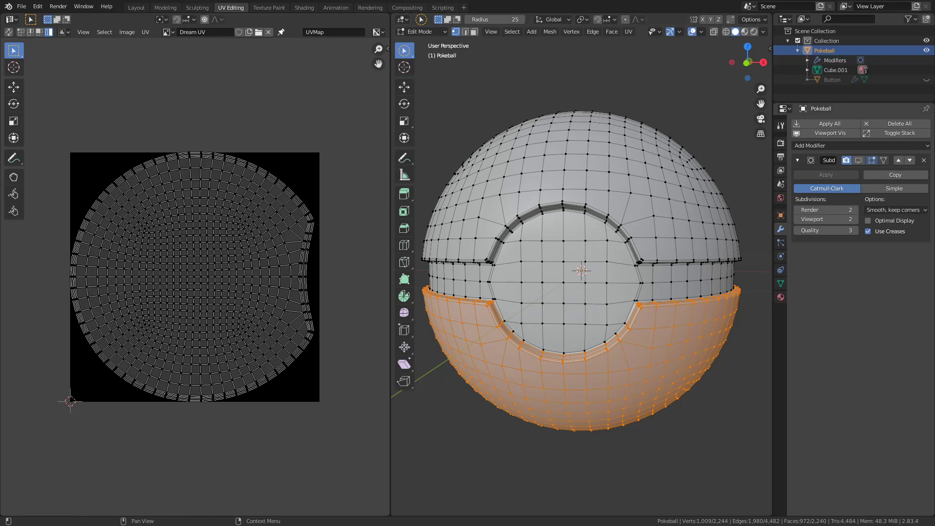
- Open Dream UV.png from the Dream Ball folder in Affinity Designer, check its contents, and return to Blender
drag(934, 98, 380, 99)
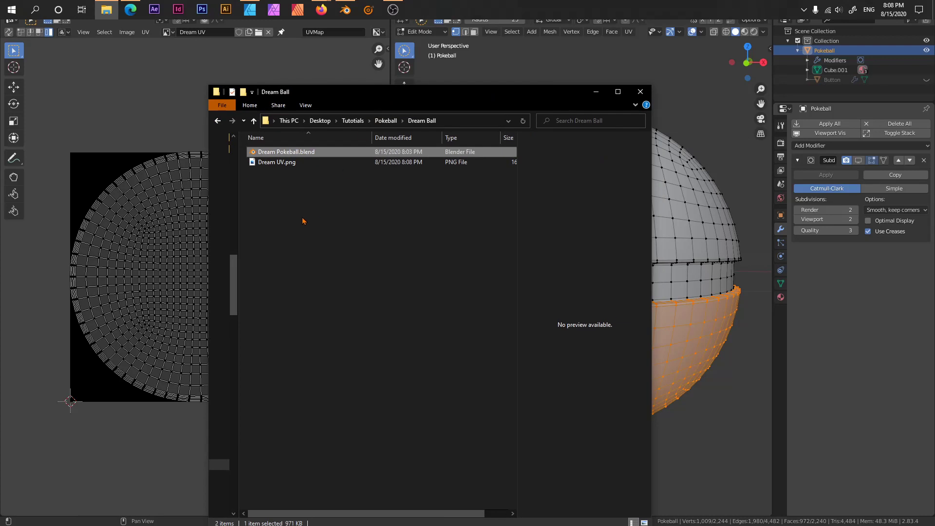
click(270, 179)
right_click(265, 161)
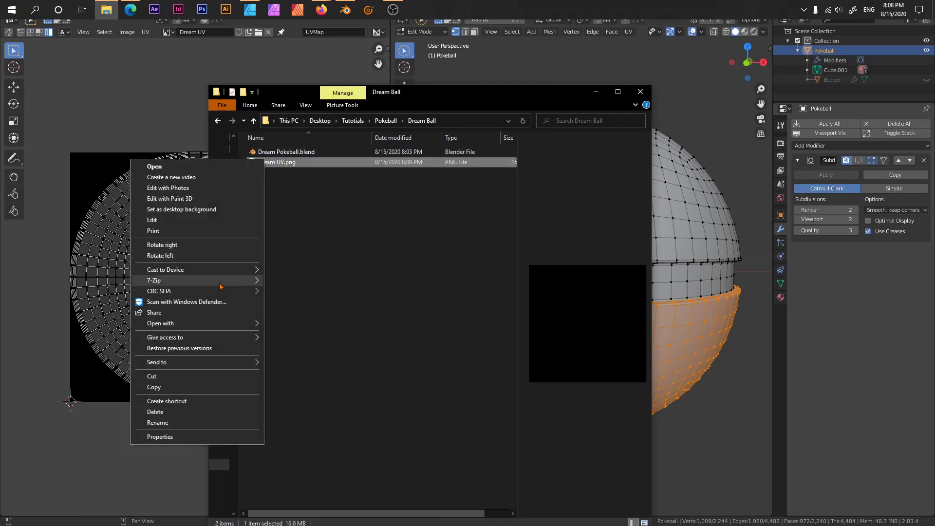
mouse_move(220, 286)
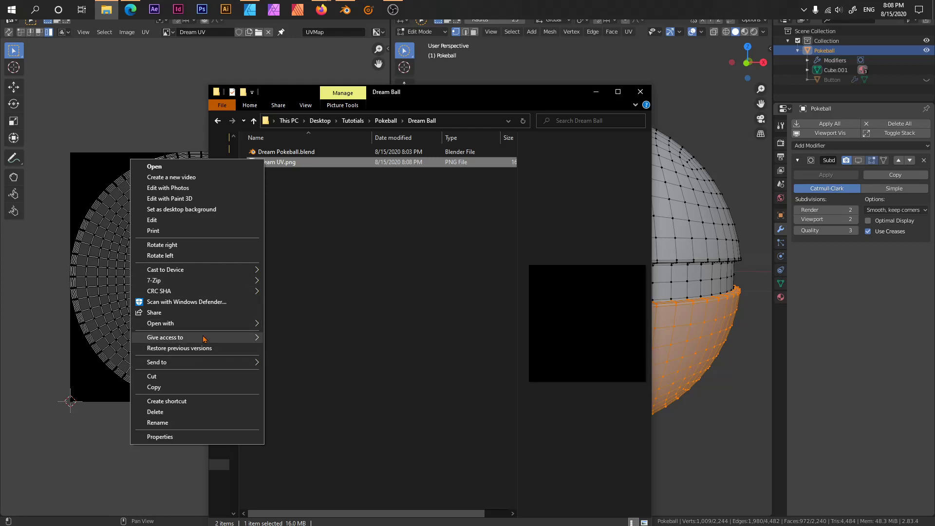
mouse_move(206, 327)
click(300, 335)
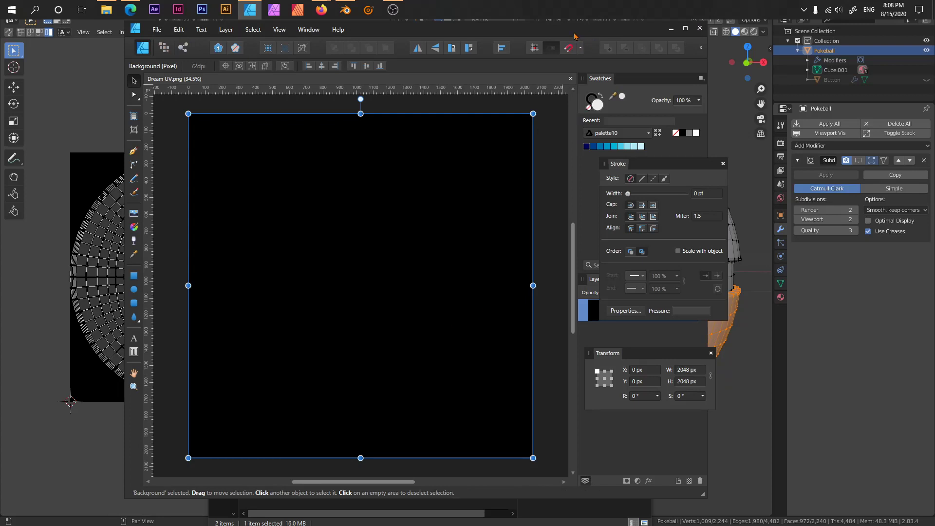
drag(574, 36, 934, 229)
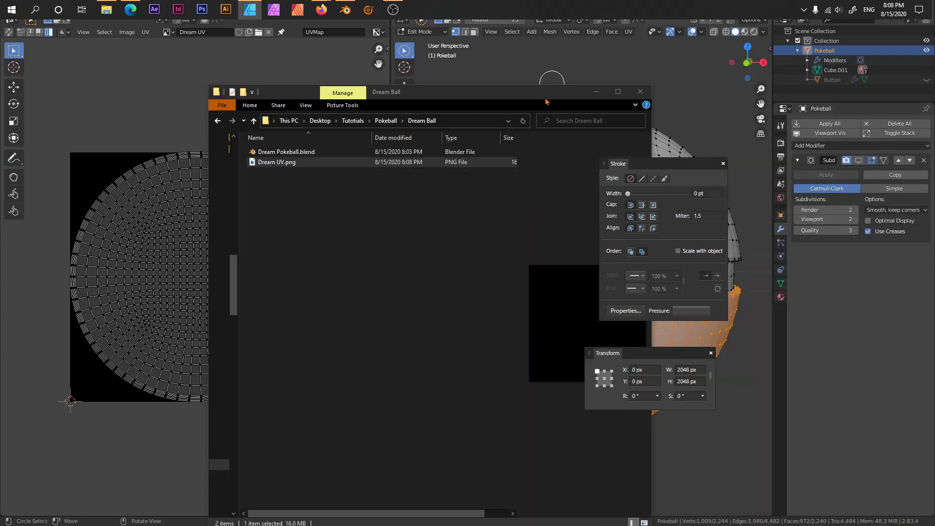
click(555, 81)
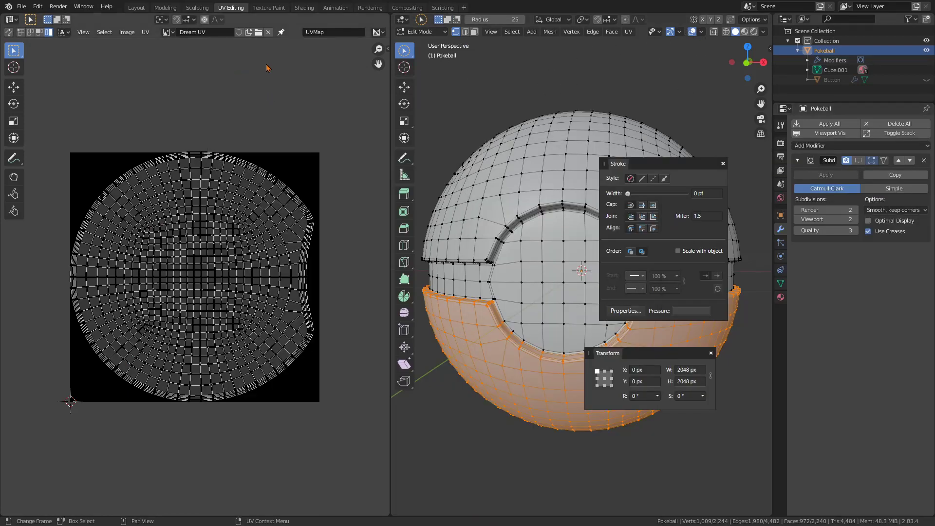
- Export the UV layout as a 2048 × 2048 PNG, overwriting Dream UV.png in the Dream Ball folder
click(145, 31)
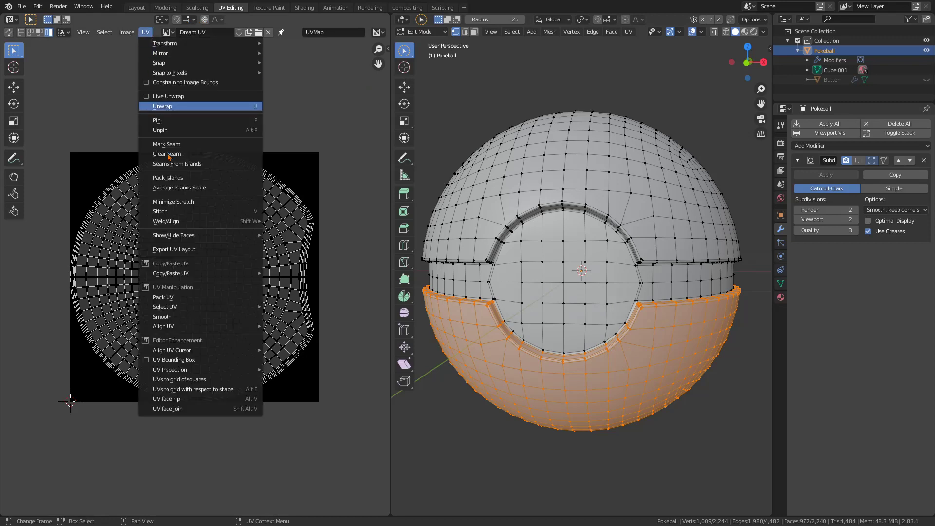
click(225, 250)
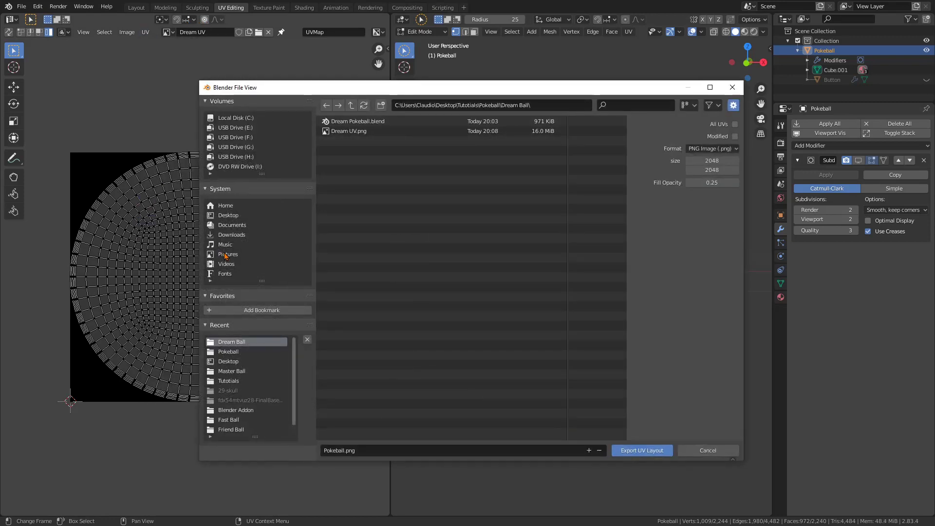
click(340, 130)
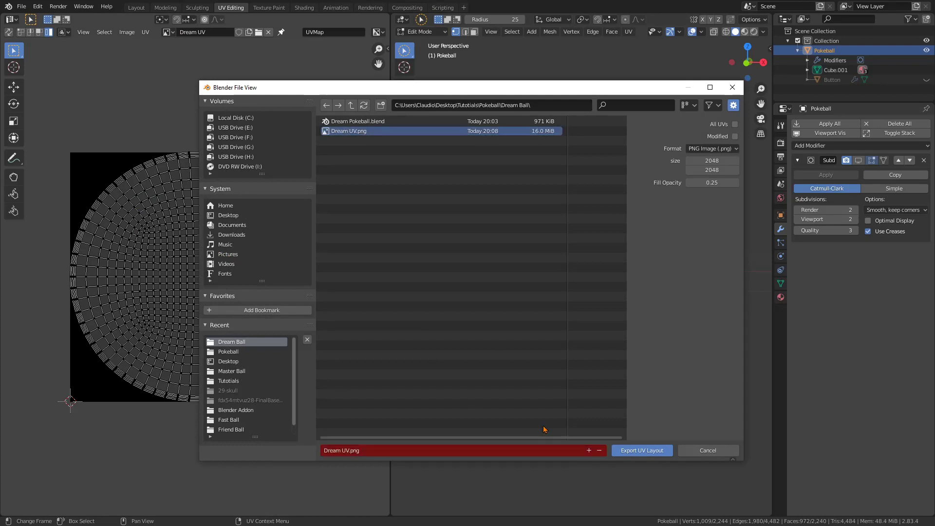
click(640, 451)
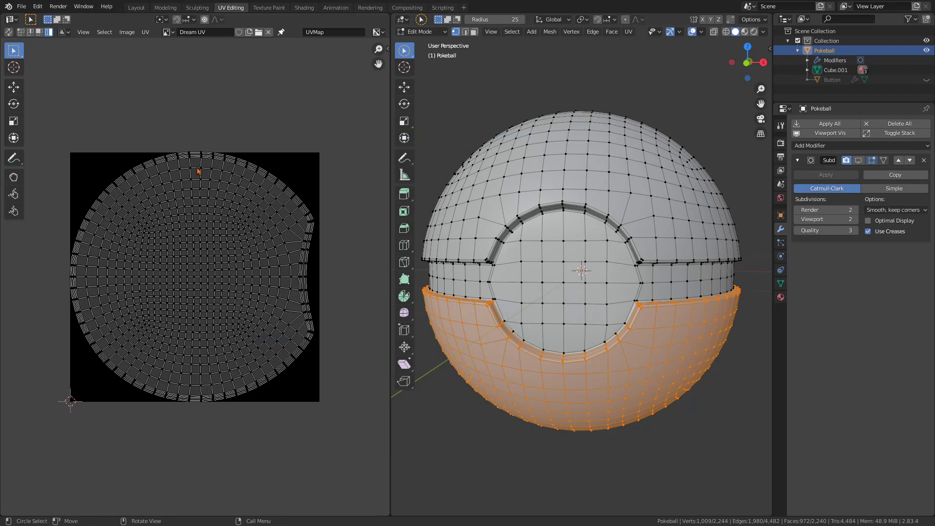
- Open the re-exported Dream UV.png from the Dream Ball folder in Affinity Designer
drag(934, 219, 401, 89)
right_click(185, 160)
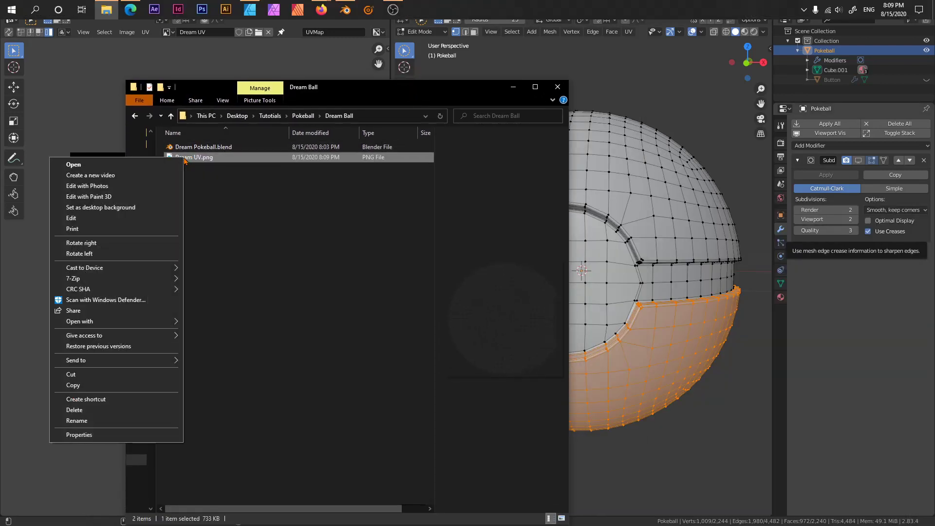
mouse_move(126, 322)
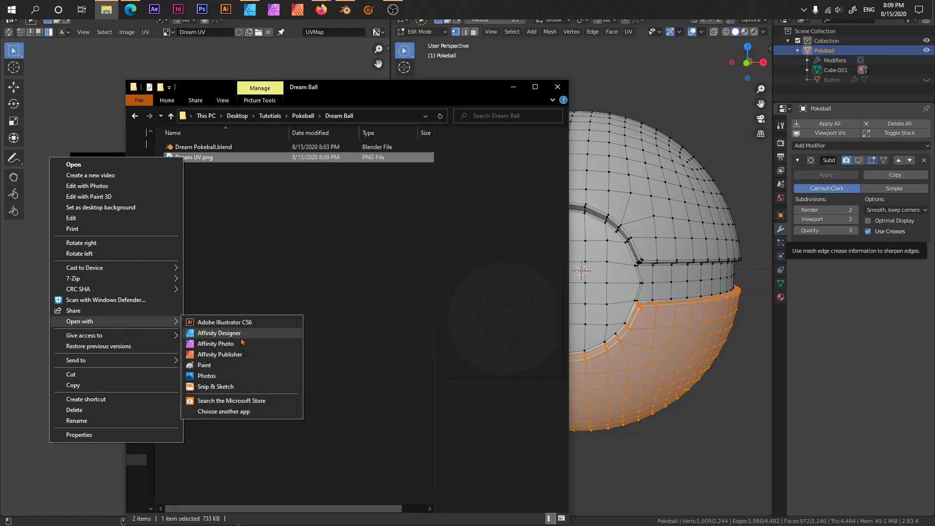
click(240, 334)
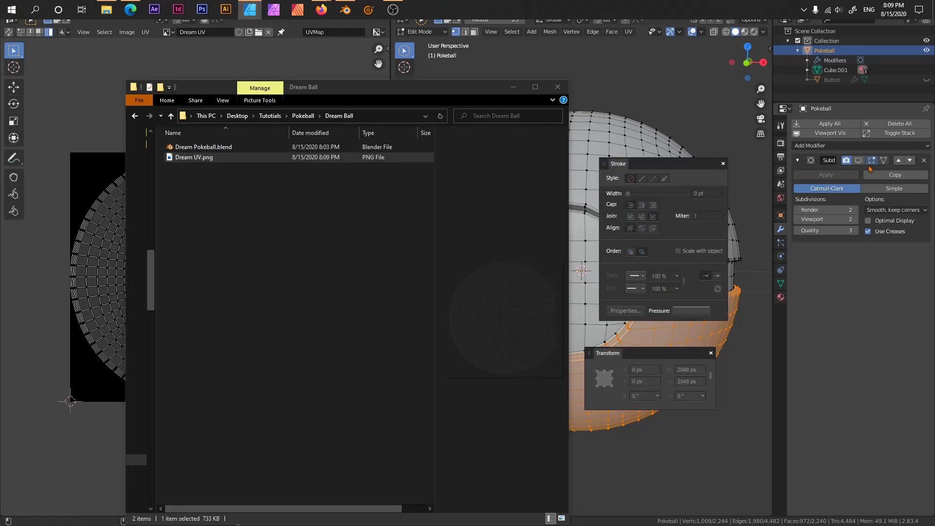
right_click(273, 160)
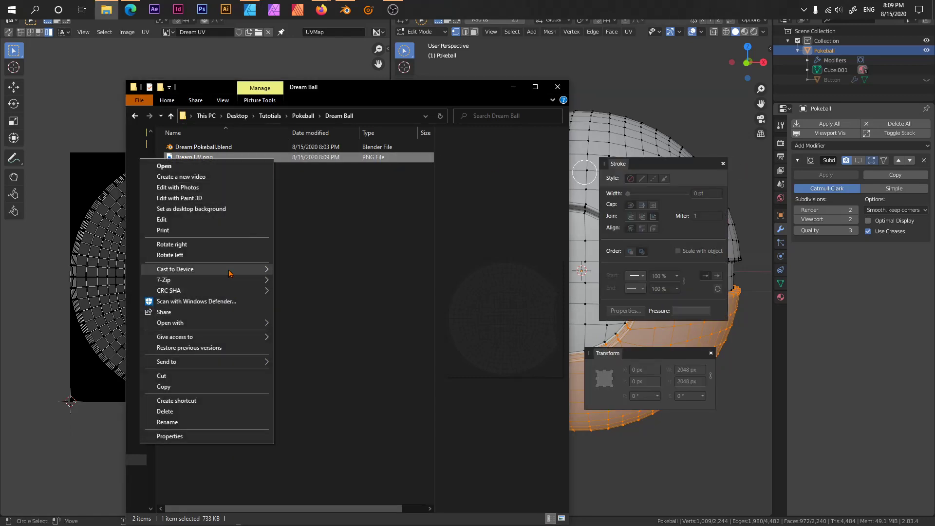
mouse_move(229, 327)
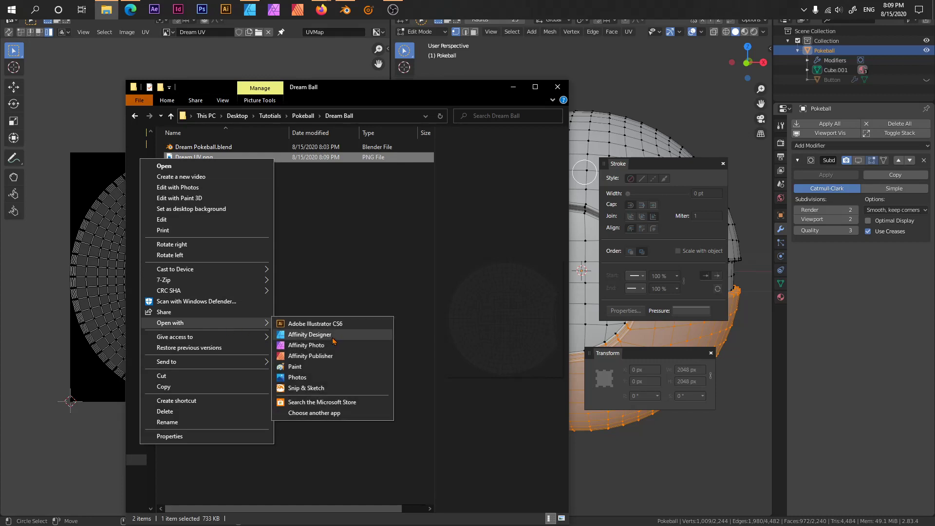
click(310, 334)
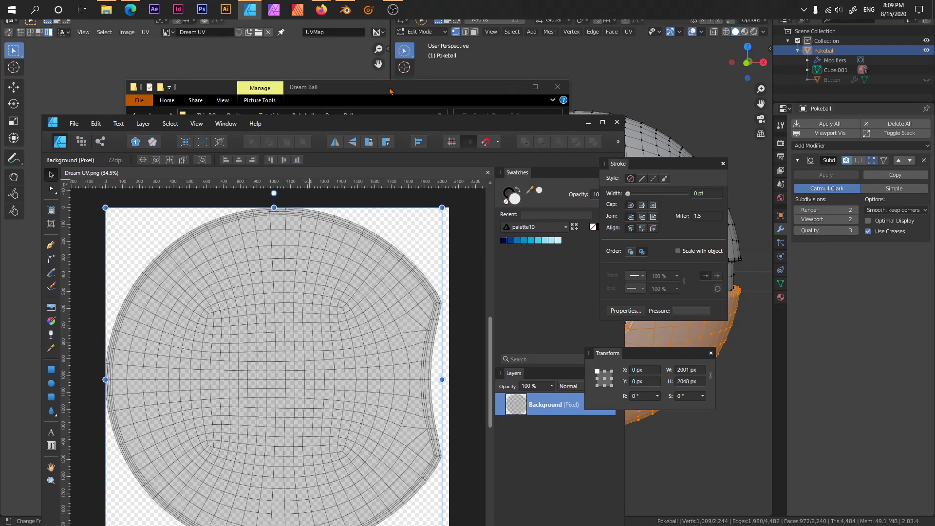
- Put the file browser out of the way and maximize the Affinity Designer window
drag(389, 91, 934, 184)
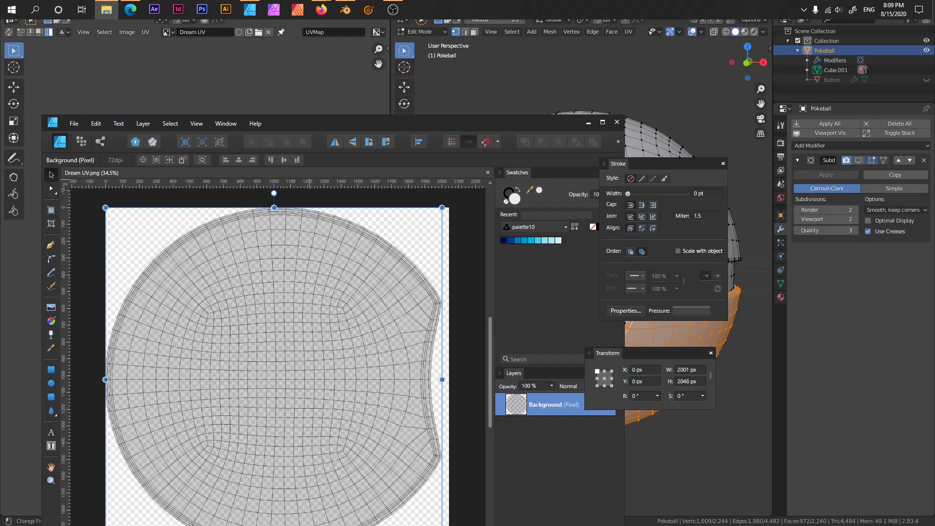
click(605, 125)
click(606, 125)
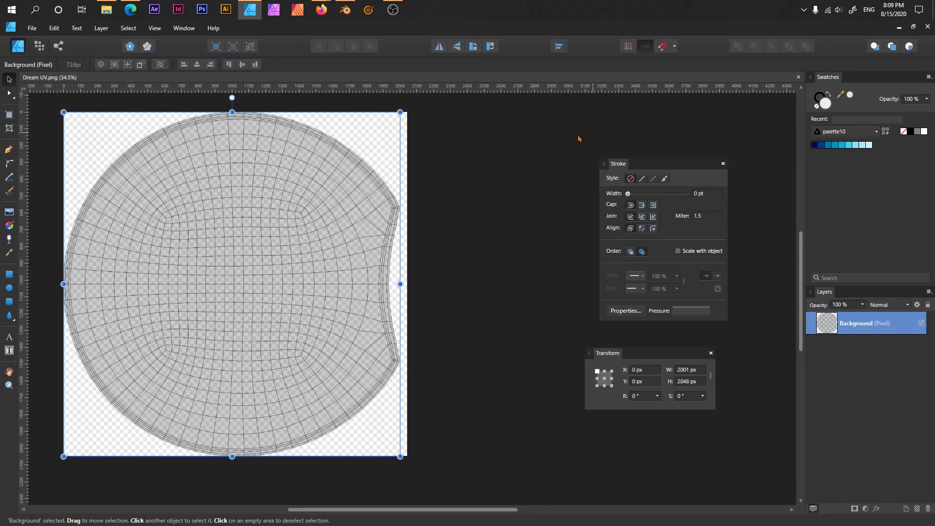
drag(464, 37, 440, 51)
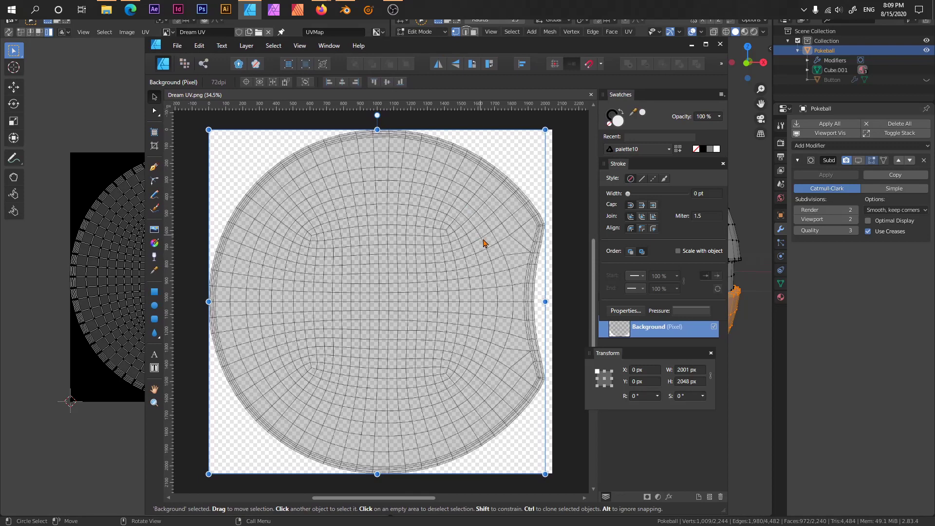
click(705, 44)
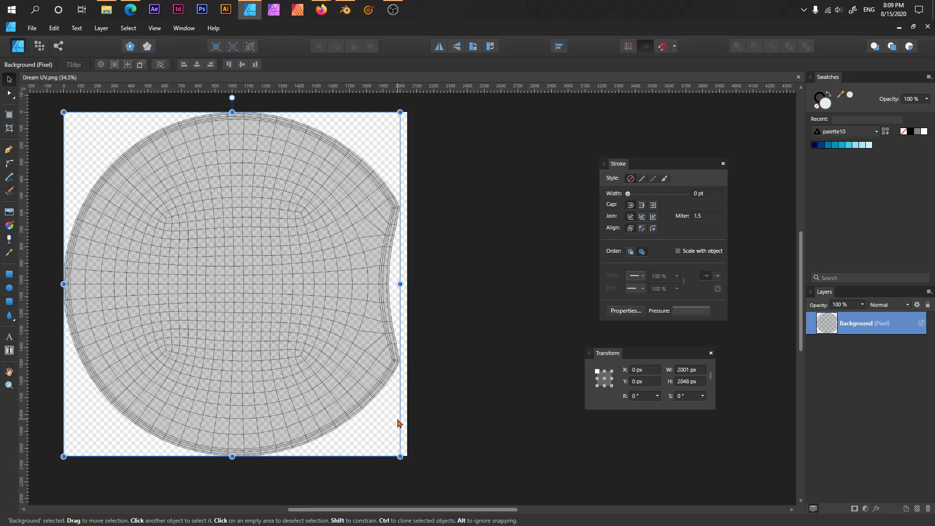
- Draw a straight horizontal Pen line about 1282 px long from the UV layout's centre past the notched edge
click(8, 150)
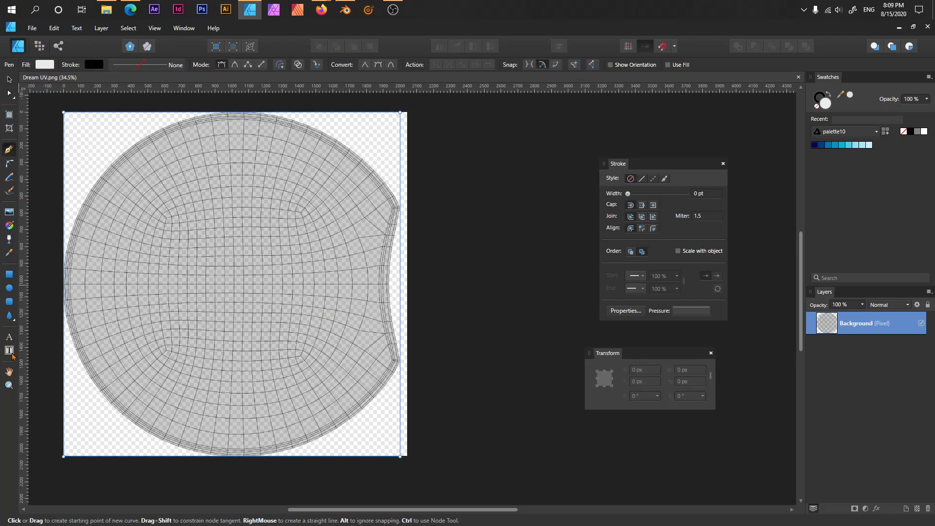
click(10, 385)
click(162, 313)
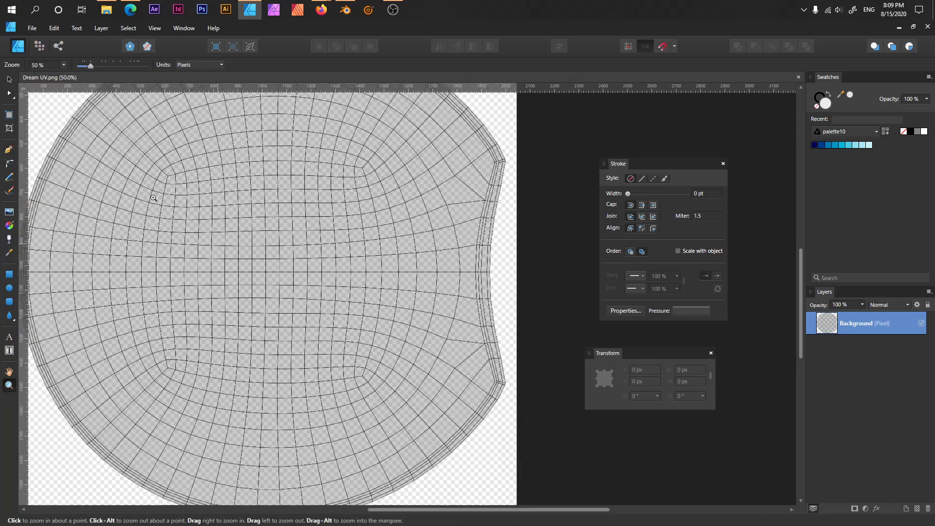
key(p)
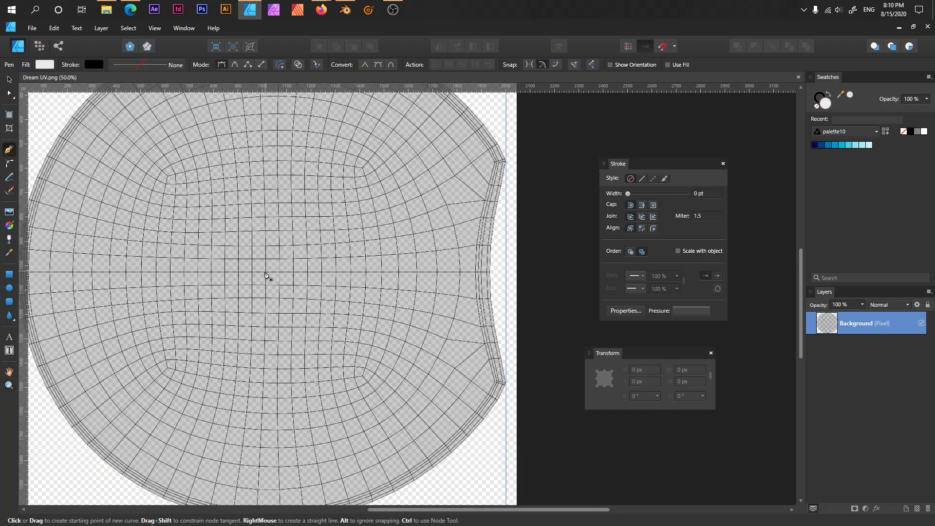
click(265, 271)
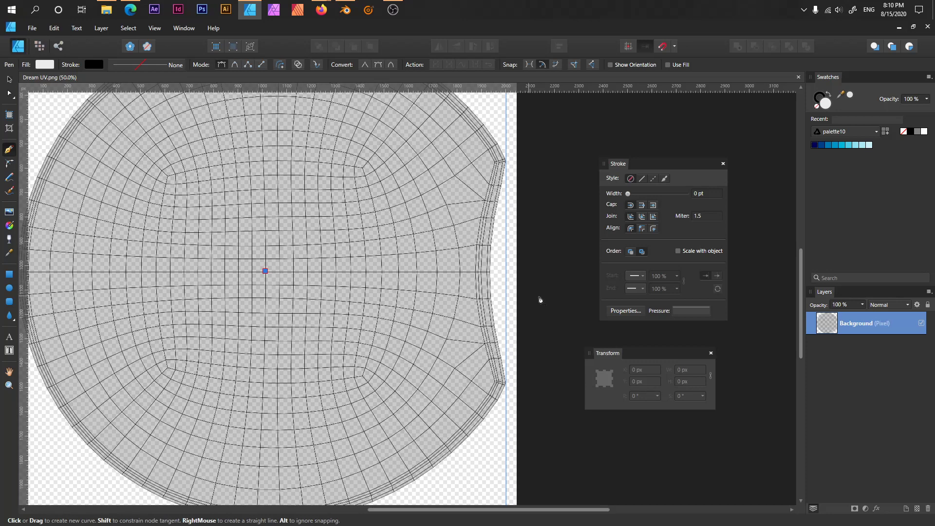
click(577, 272)
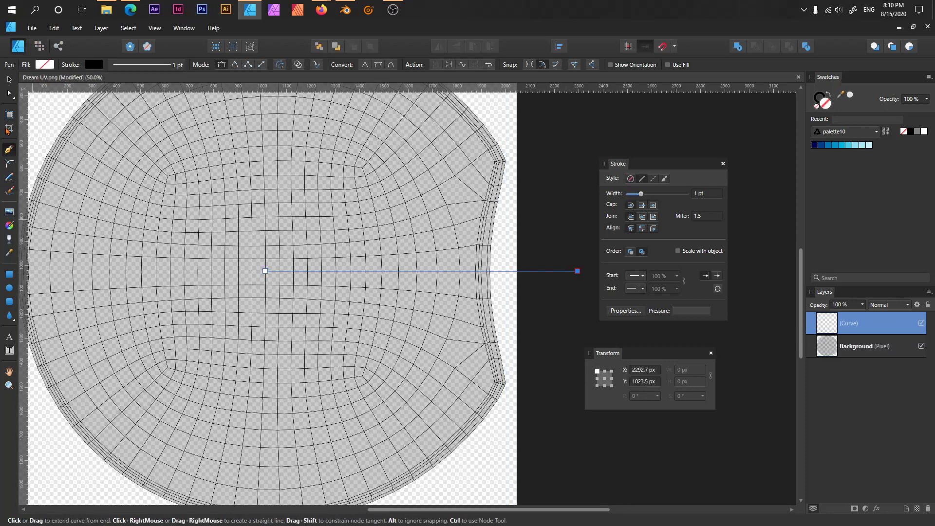
- Nudge the line down 2 px onto the UV layout's horizontal centre line
key(v)
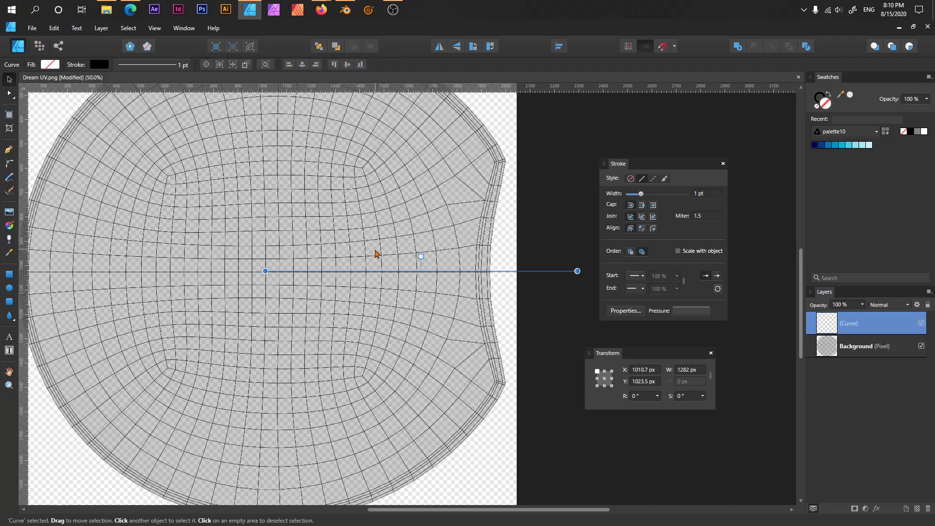
key(Down)
key(Down)
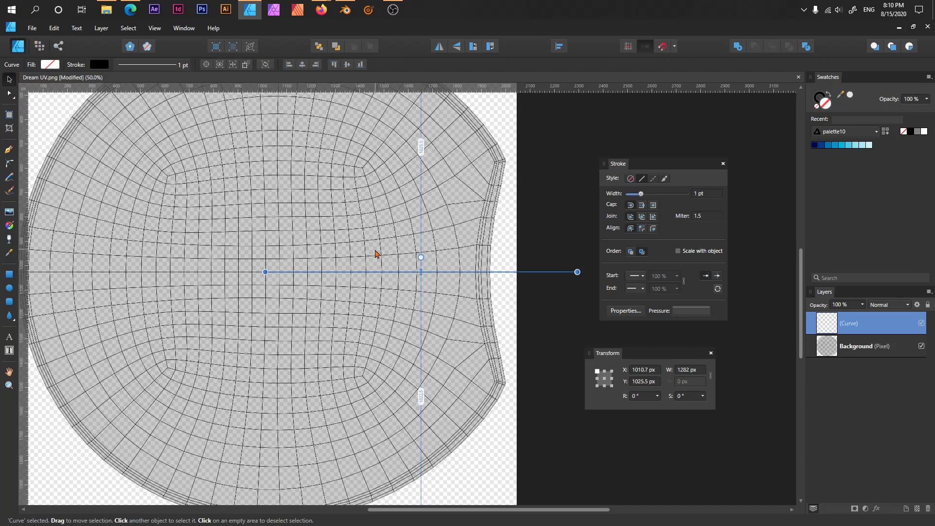
scroll(340, 272, down, 2)
scroll(340, 272, up, 3)
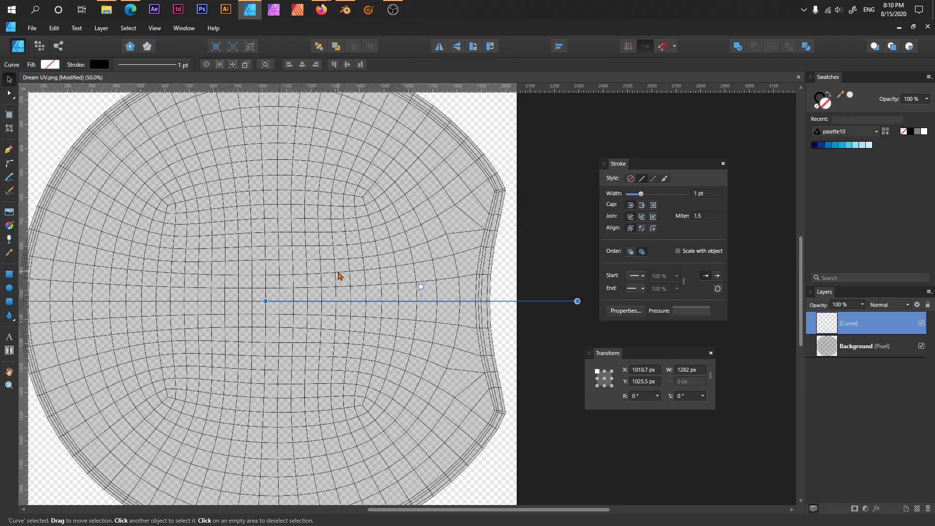
scroll(340, 275, up, 3)
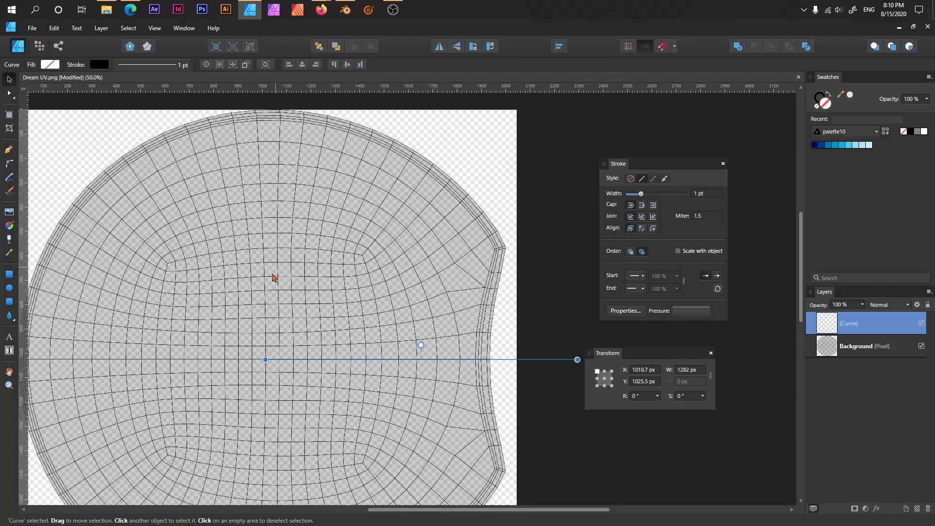
scroll(302, 455, down, 3)
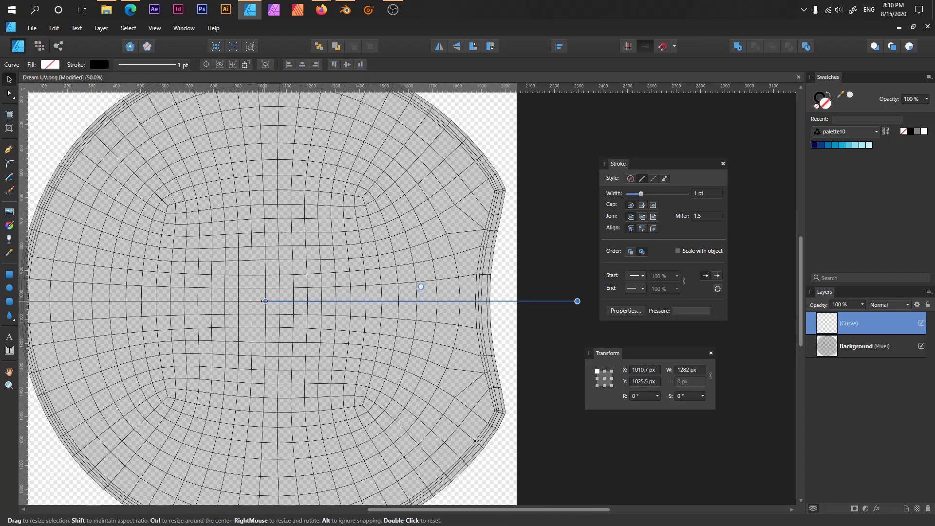
mouse_move(265, 301)
mouse_down()
mouse_move(276, 301)
mouse_move(265, 302)
mouse_up()
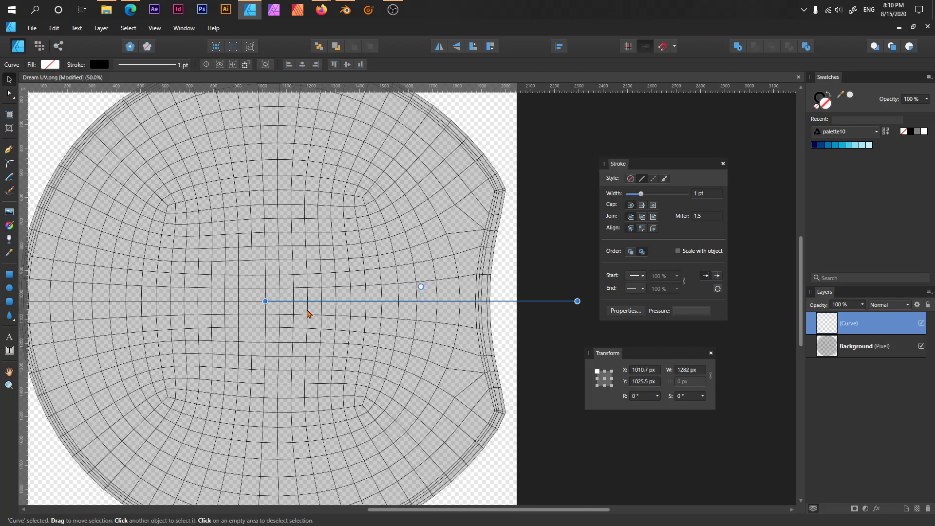
- Set the line's stroke width to 250 pt with a butt cap, and taper its pressure profile to a point at the layout's centre
click(708, 194)
text(250)
key(Return)
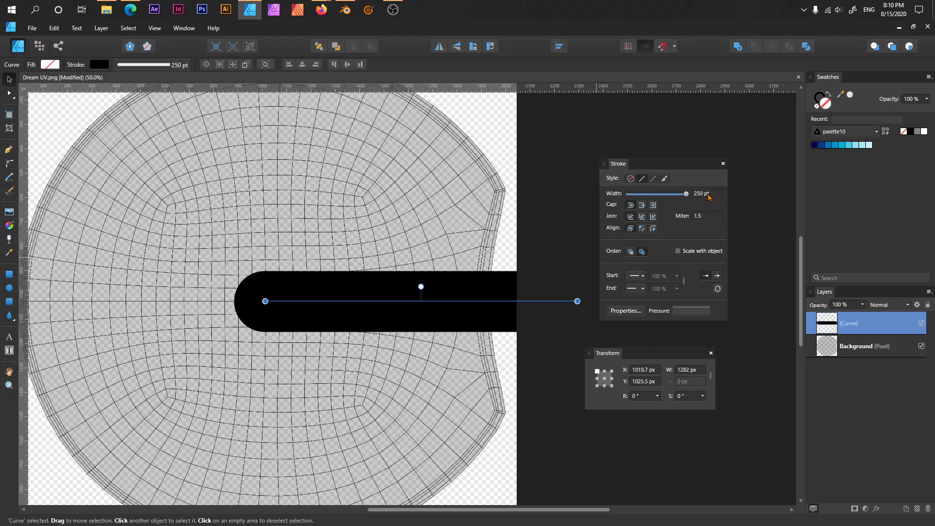
click(630, 205)
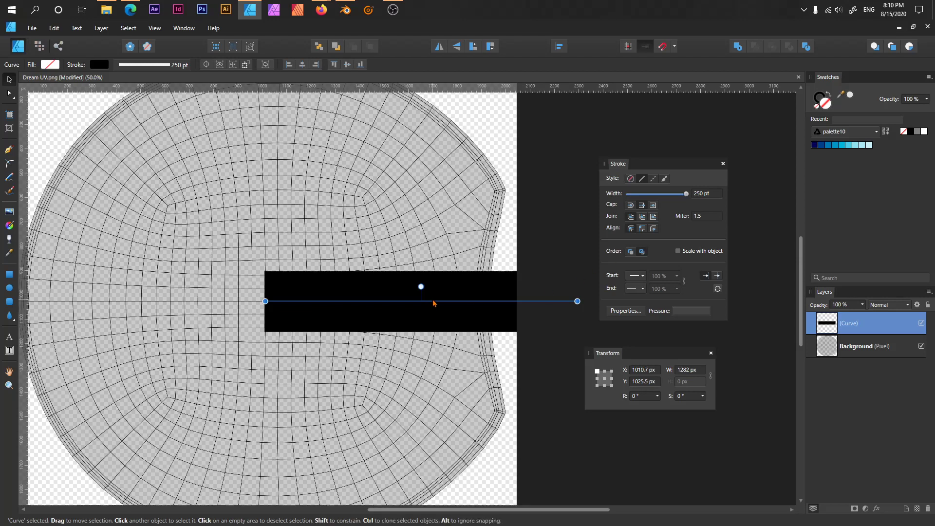
click(681, 311)
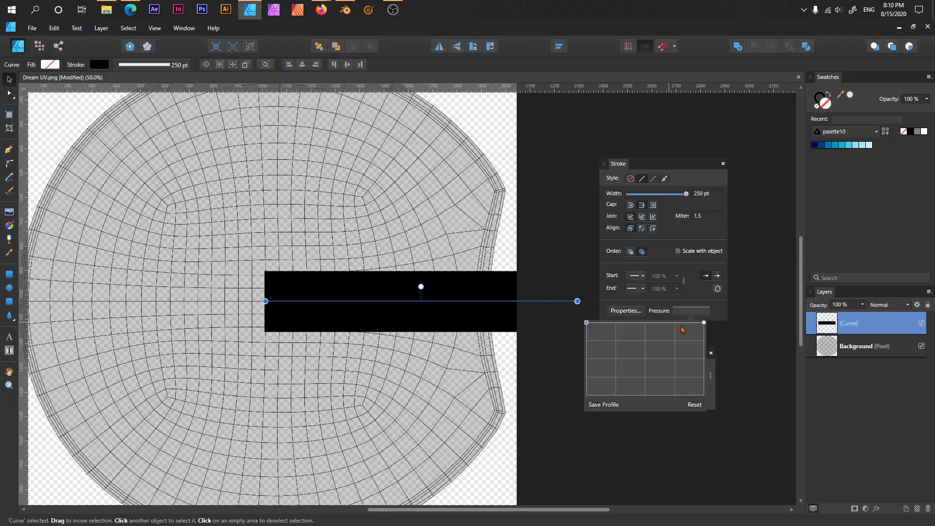
mouse_move(586, 322)
mouse_down()
mouse_move(583, 381)
mouse_move(576, 395)
mouse_move(573, 387)
mouse_up()
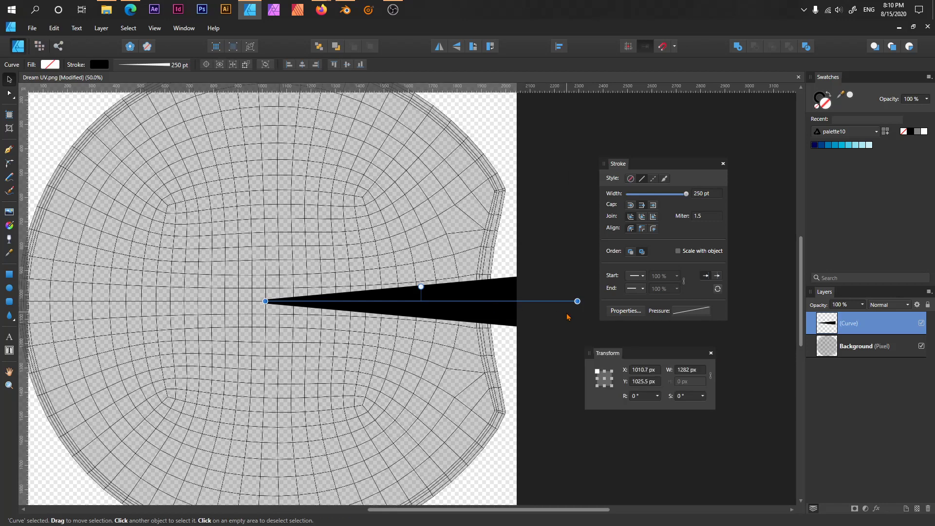
key(ctrl+j)
key(ctrl+j)
key(ctrl+j)
key(ctrl+j)
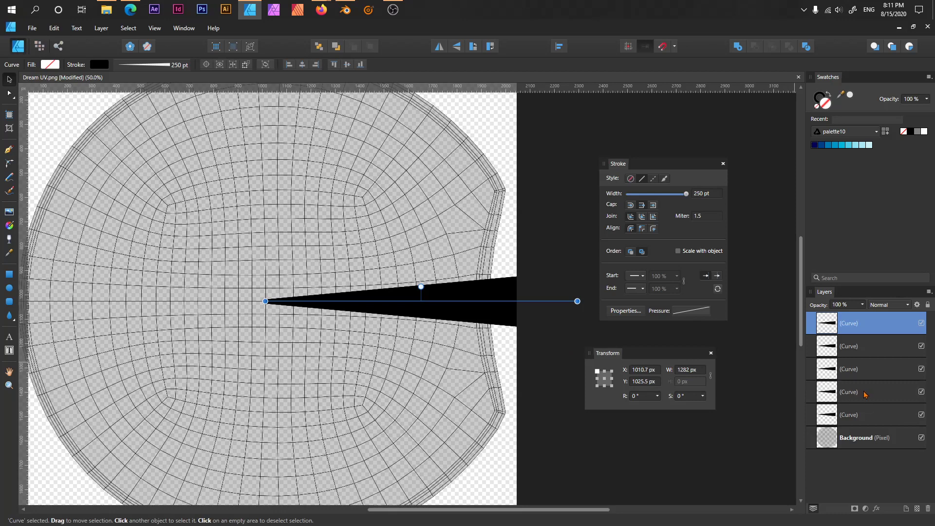
click(878, 395)
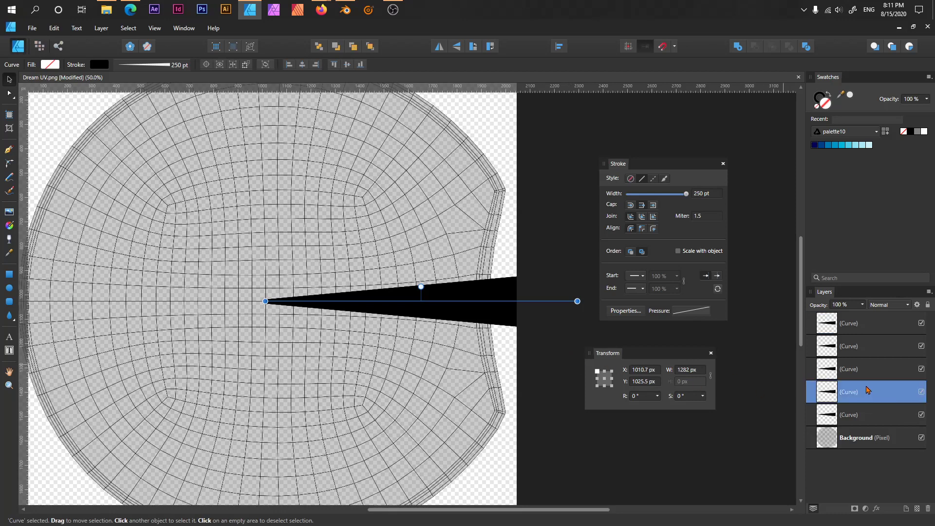
shift+click(874, 332)
key(Delete)
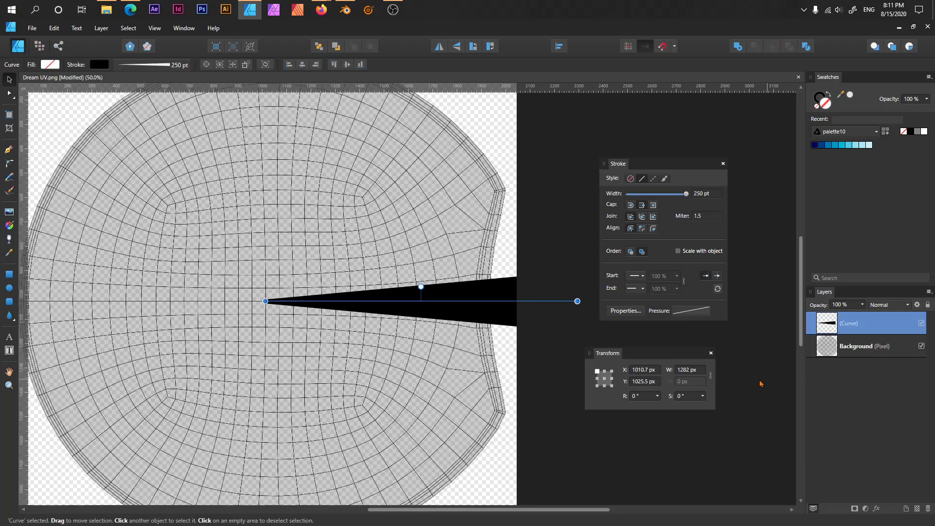
- Place the wedge's transform origin at its pointed end in the layout's centre and duplicate the wedge three times
click(206, 64)
drag(421, 301, 266, 317)
key(ctrl+j)
key(ctrl+j)
key(ctrl+j)
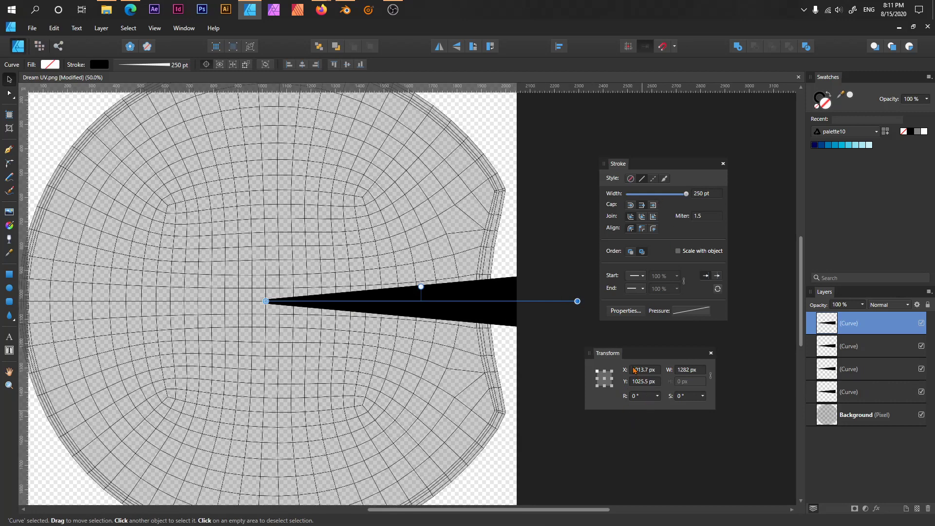
- Rotate one wedge to 90° and a second one to -90° about the layout's centre
click(644, 396)
text(90)
key(Return)
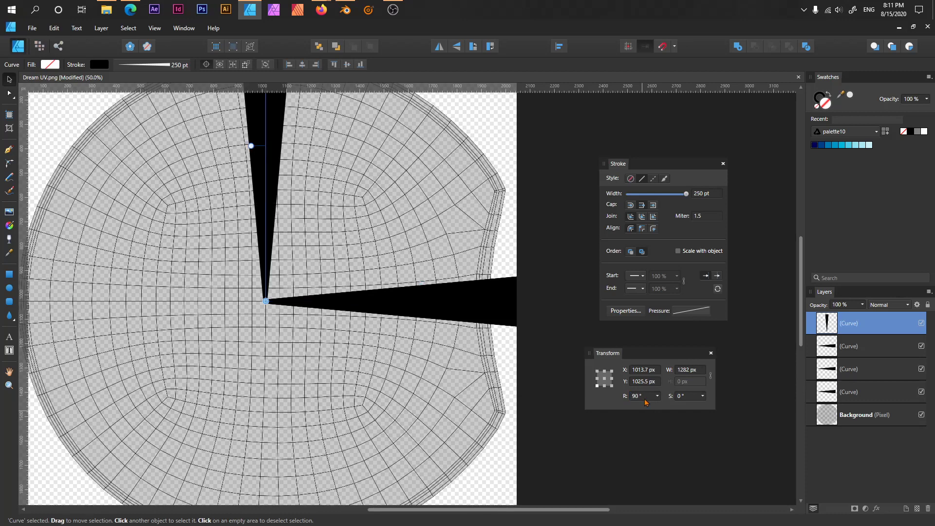
click(512, 313)
click(645, 395)
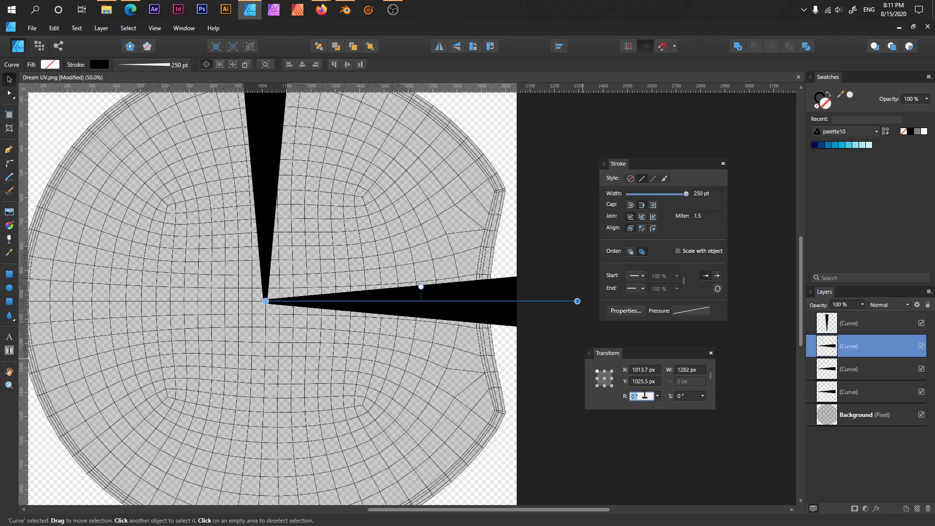
key(BackSpace)
text(-90)
key(Return)
- Rotate a third wedge to 125° about the layout's centre and select the remaining horizontal wedge
click(434, 303)
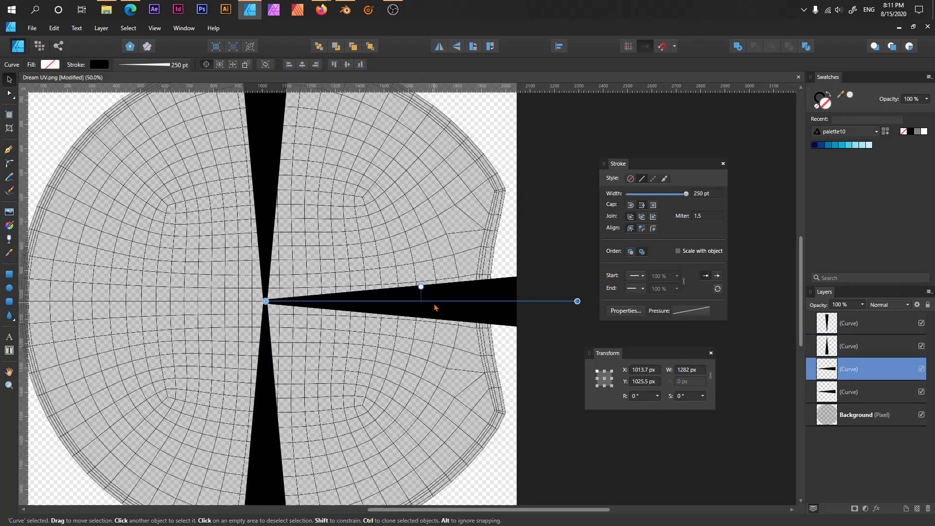
click(641, 397)
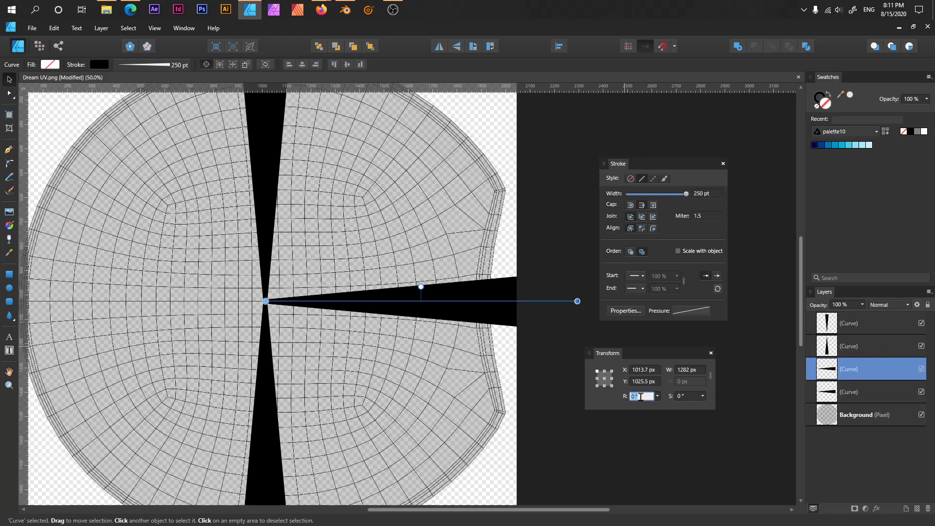
text(10)
text(25)
key(Return)
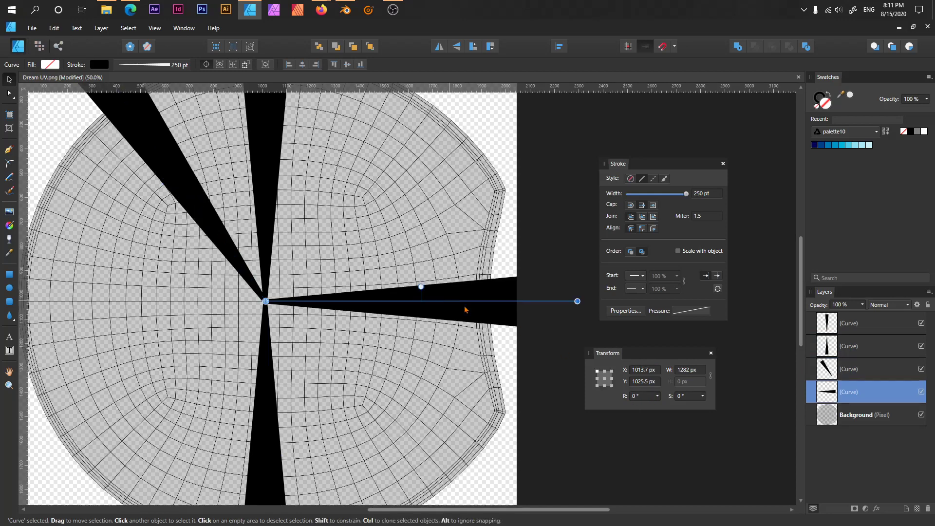
click(462, 308)
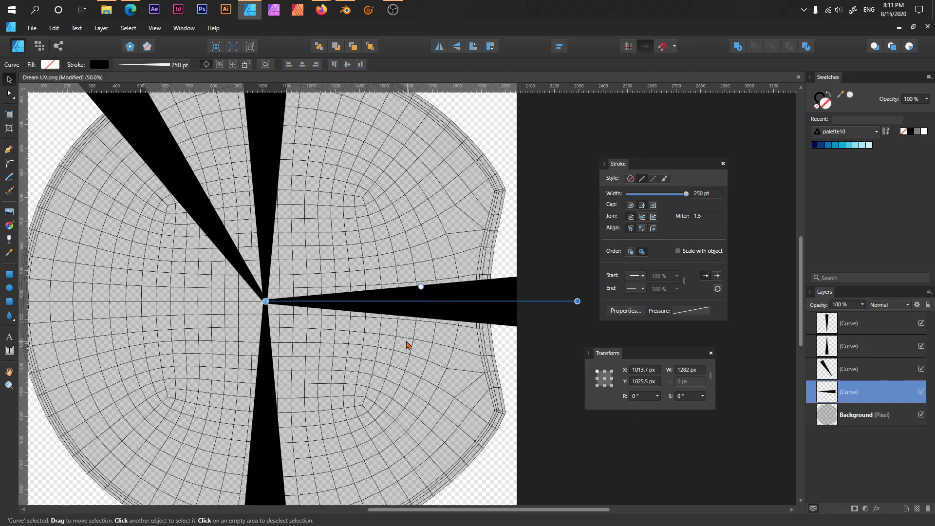
- Duplicate the horizontal wedge twice and rotate one copy to -125° about the layout's centre
key(ctrl+j)
key(ctrl+j)
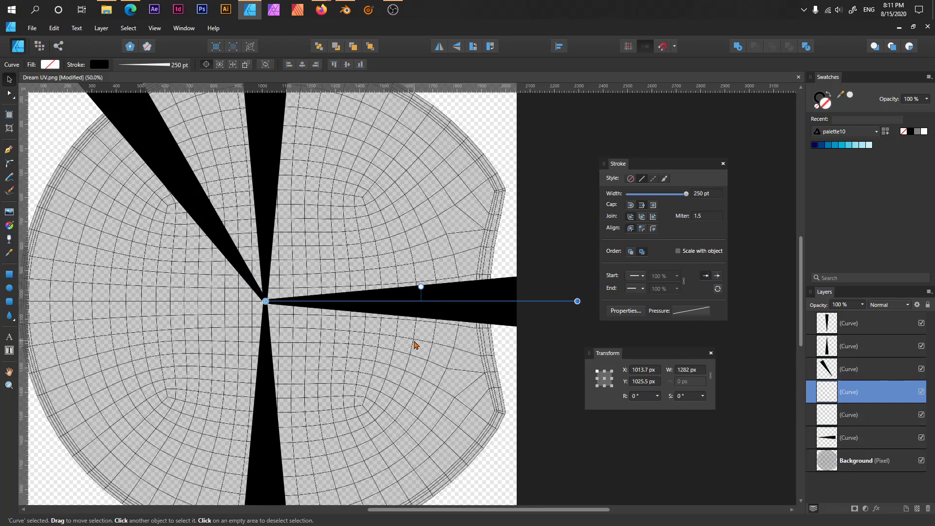
click(640, 396)
text(-125)
key(Return)
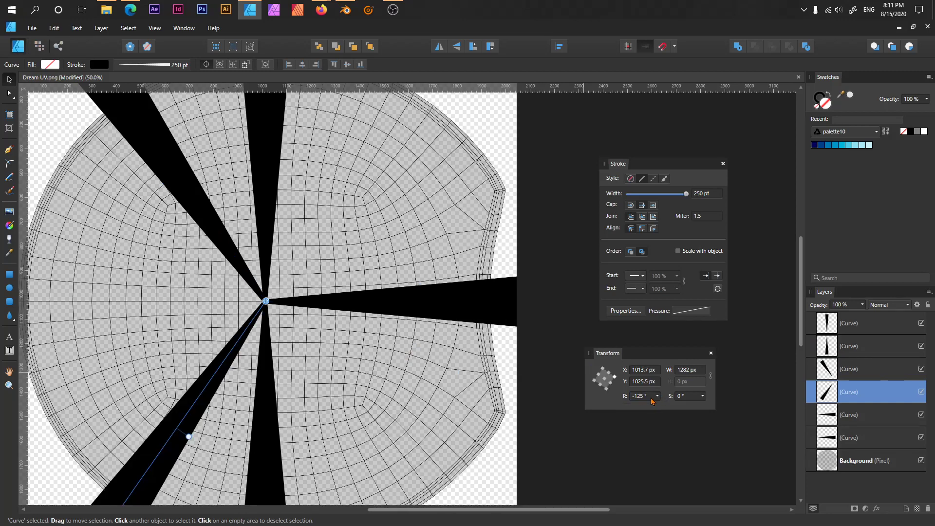
- Duplicate the horizontal wedge once more and rotate one of the horizontal wedges to 160° about the layout's centre
click(836, 411)
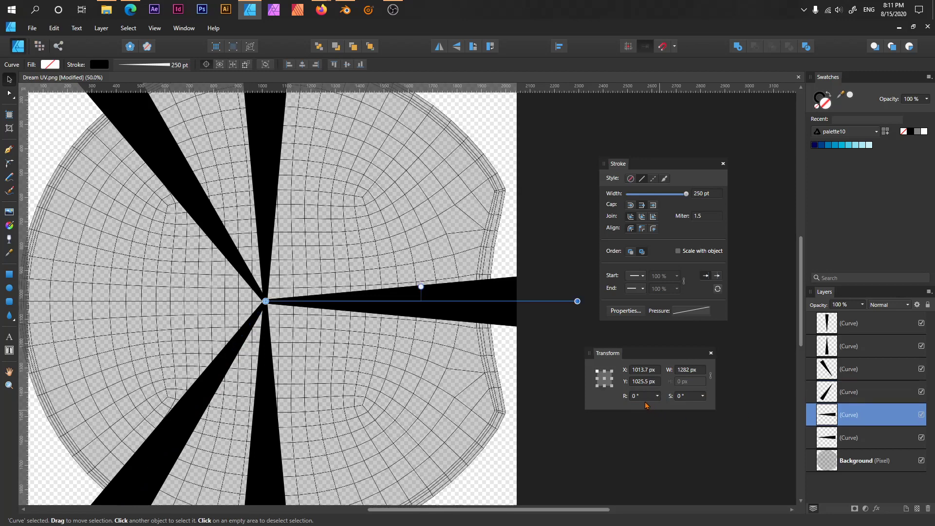
key(ctrl+j)
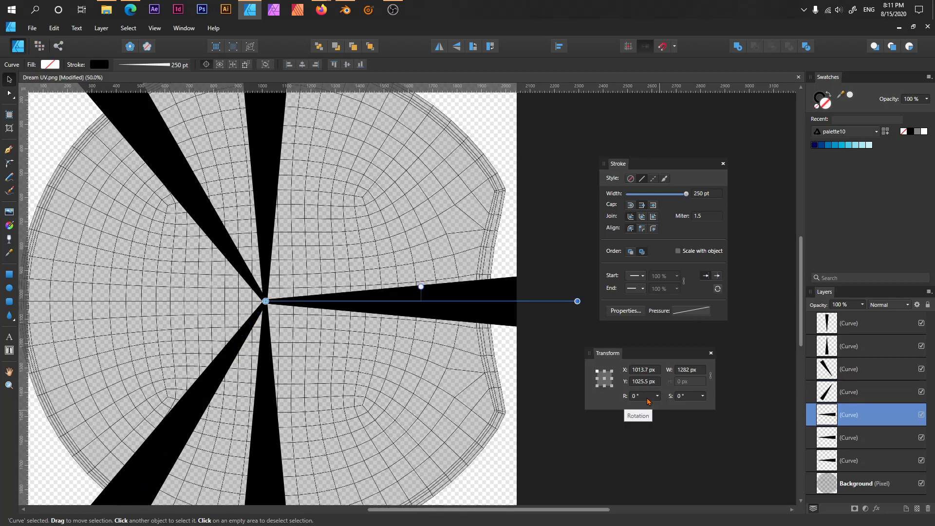
click(643, 397)
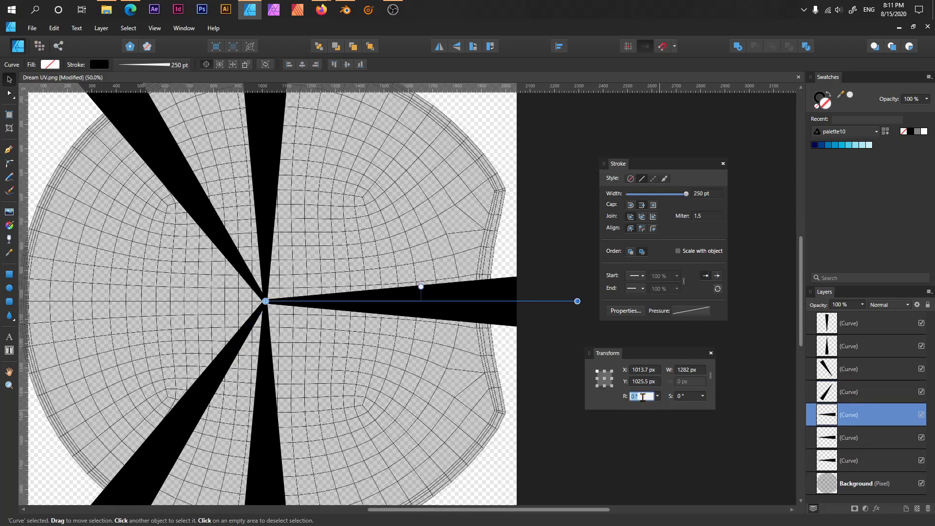
text(160)
key(Return)
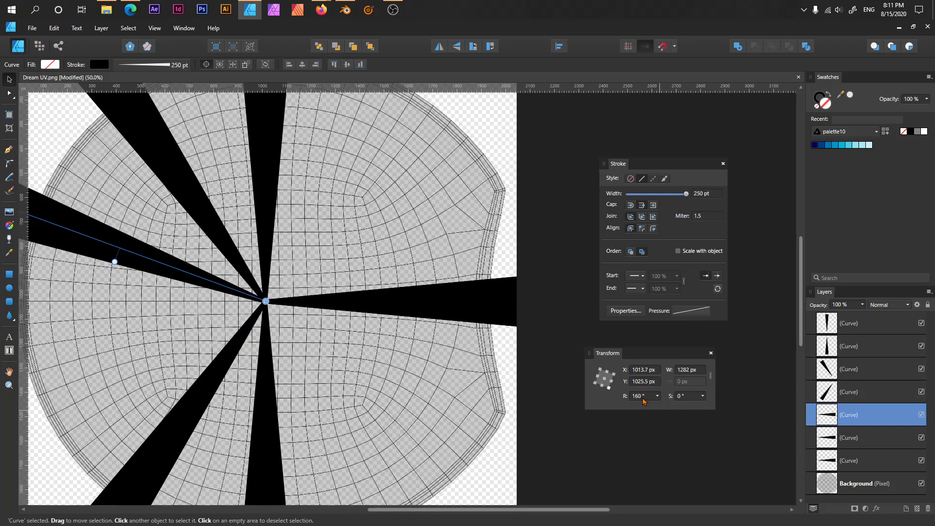
- Rotate another of the stacked horizontal wedges to -160° about the layout's centre
click(510, 311)
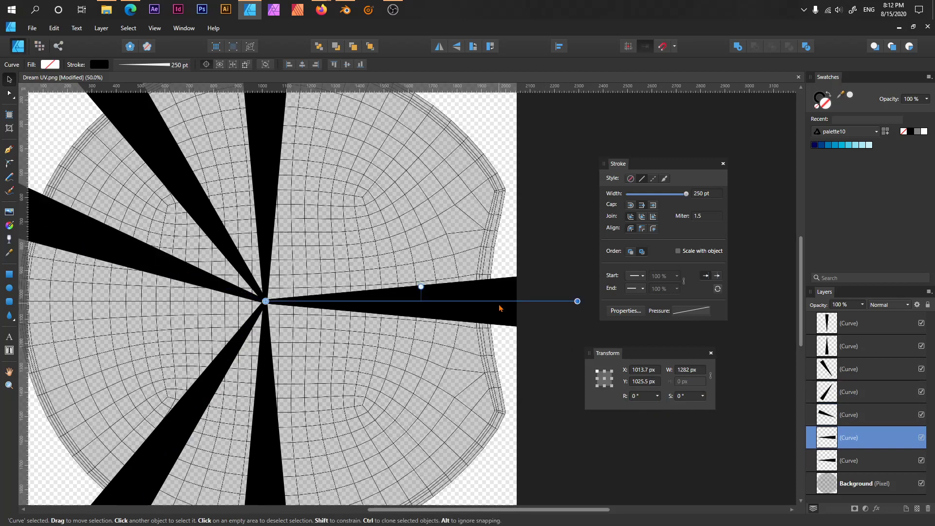
click(641, 396)
key(BackSpace)
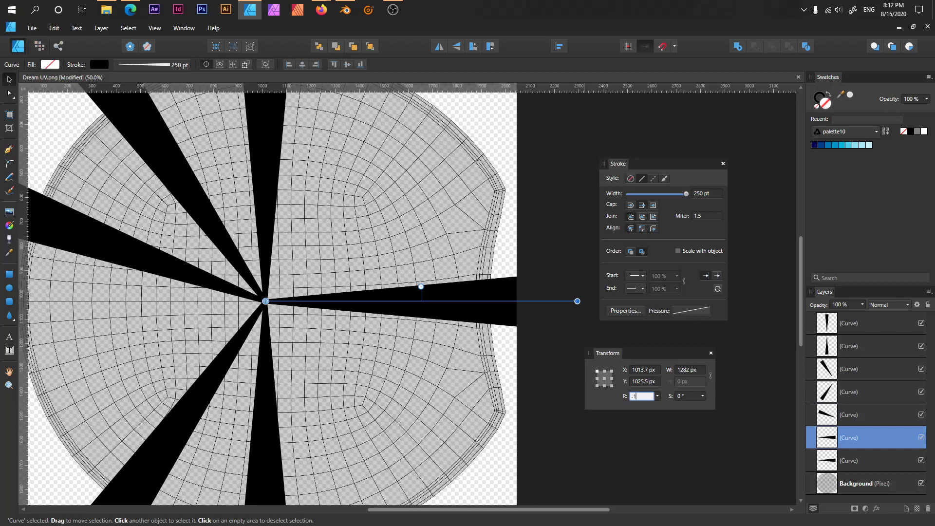
text(-160)
key(Return)
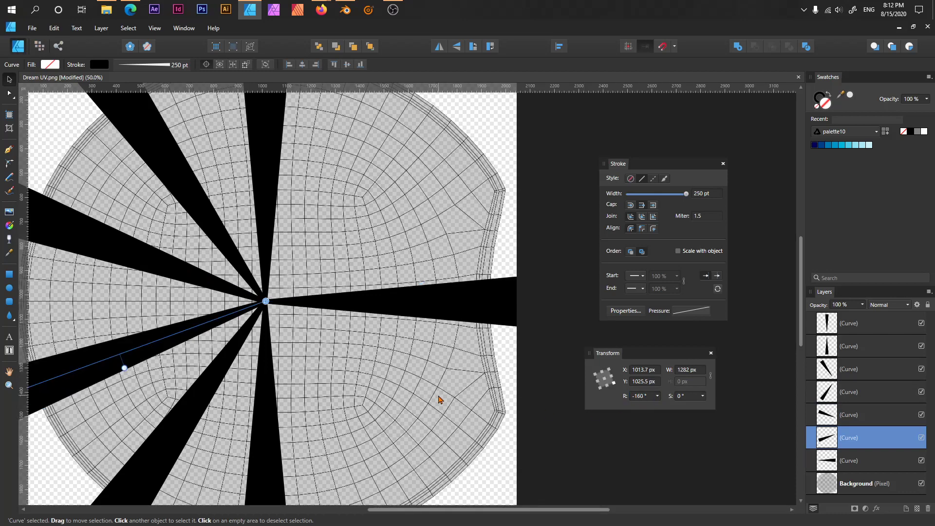
- Widen the remaining horizontal wedge by setting its stroke width to 1100 pt
click(488, 312)
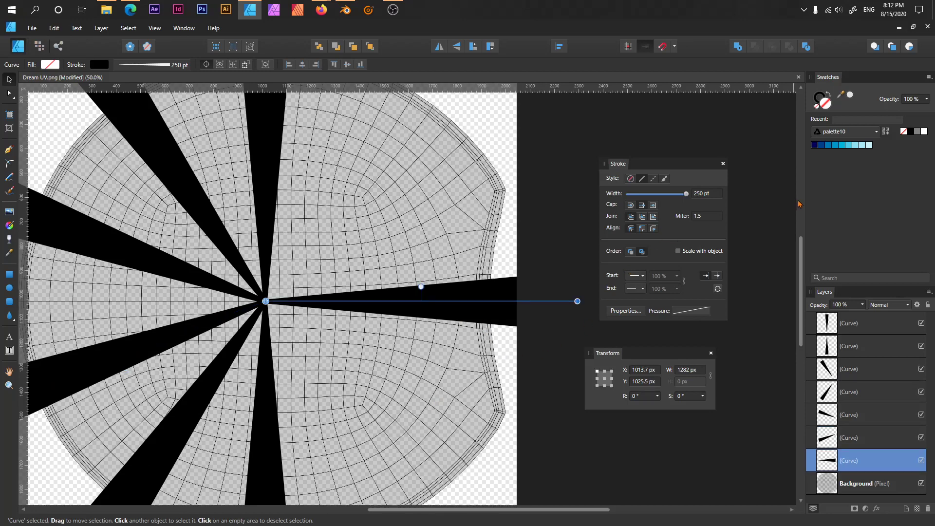
click(717, 194)
text(110)
key(Return)
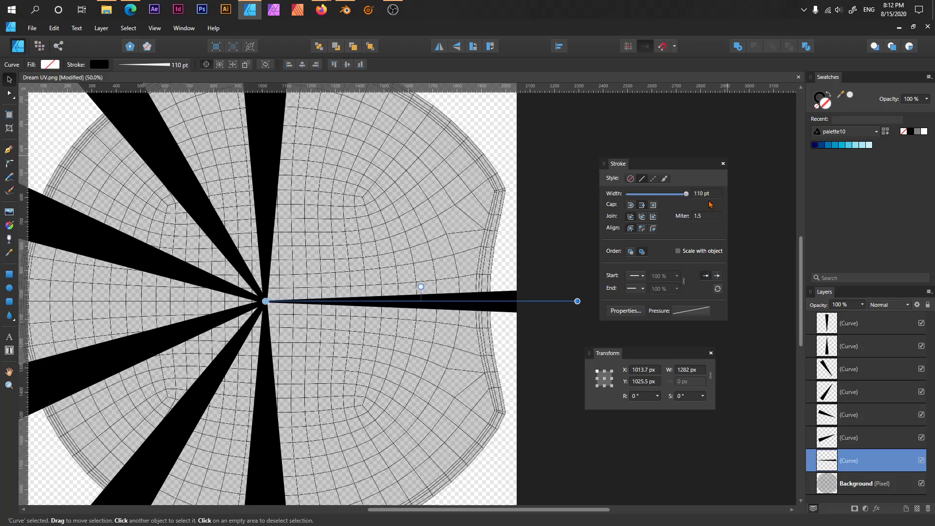
click(699, 193)
click(699, 193)
key(Return)
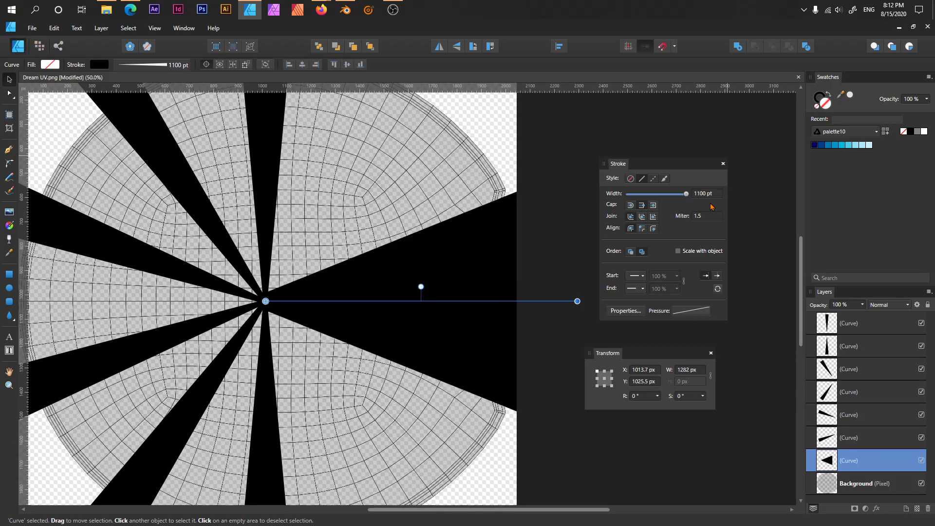
- Raise the start of the wide wedge's pressure profile slightly so its inner end is blunter, and deselect it
click(690, 311)
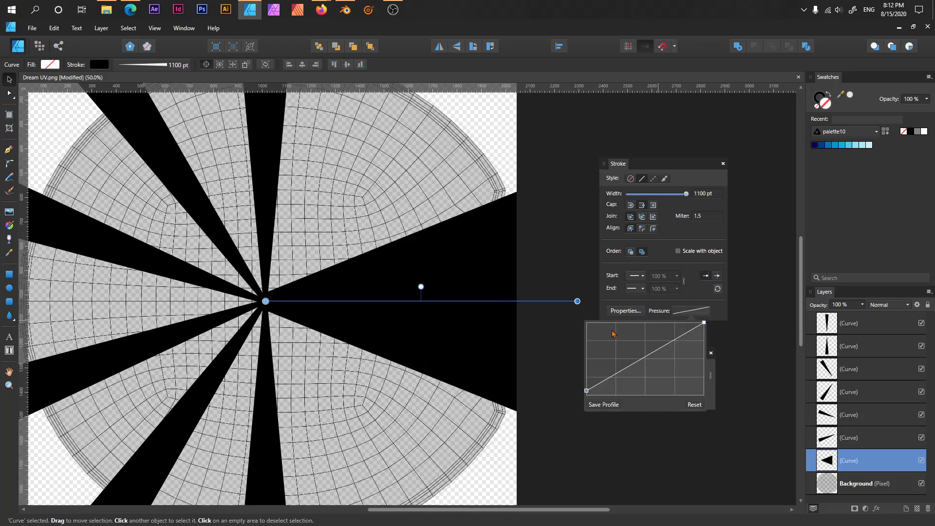
mouse_move(587, 393)
mouse_down()
mouse_move(587, 377)
mouse_move(585, 389)
mouse_up()
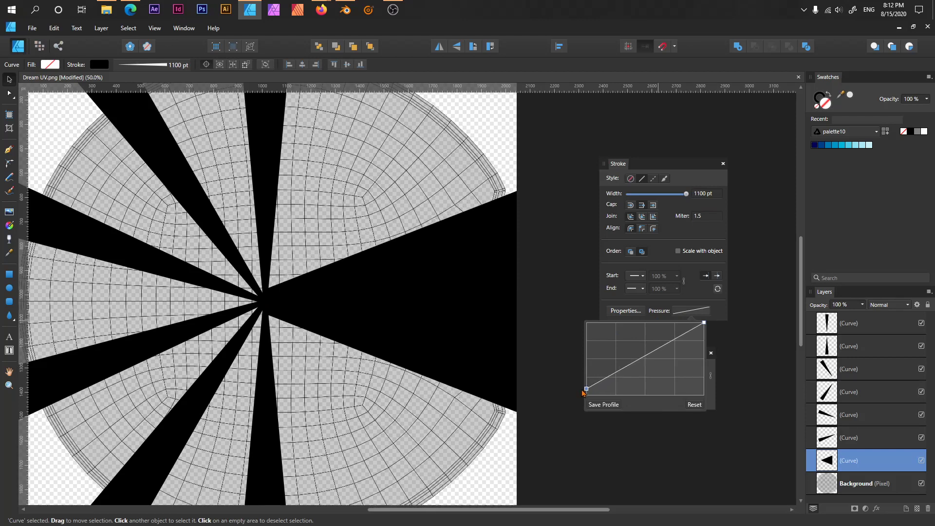
click(760, 272)
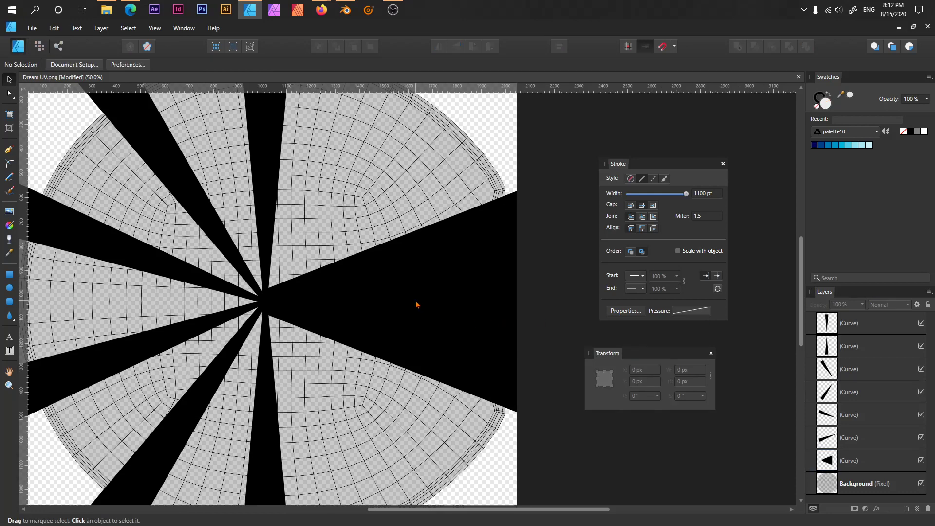
- Expand the strokes of all seven wedges and merge them into a single curve with the Add operation
key(z)
scroll(358, 284, down, 3)
scroll(358, 284, up, 3)
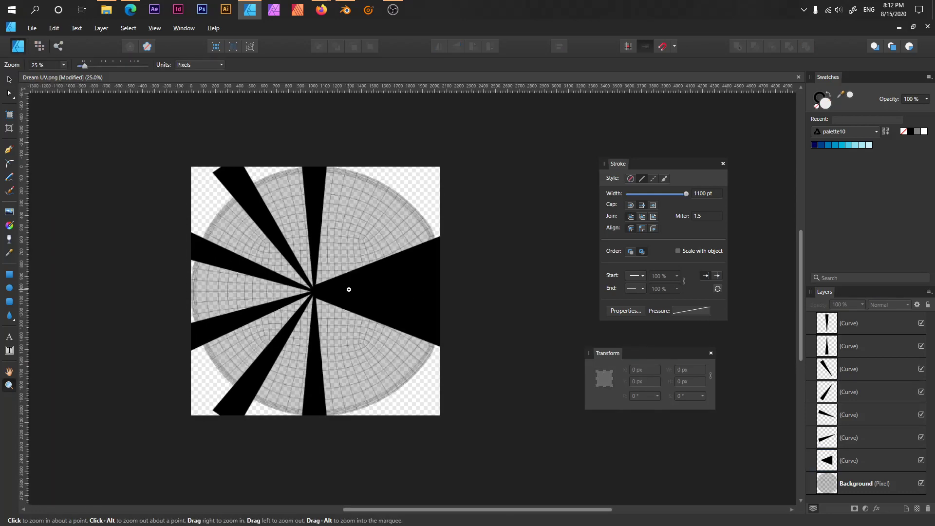
alt+click(361, 290)
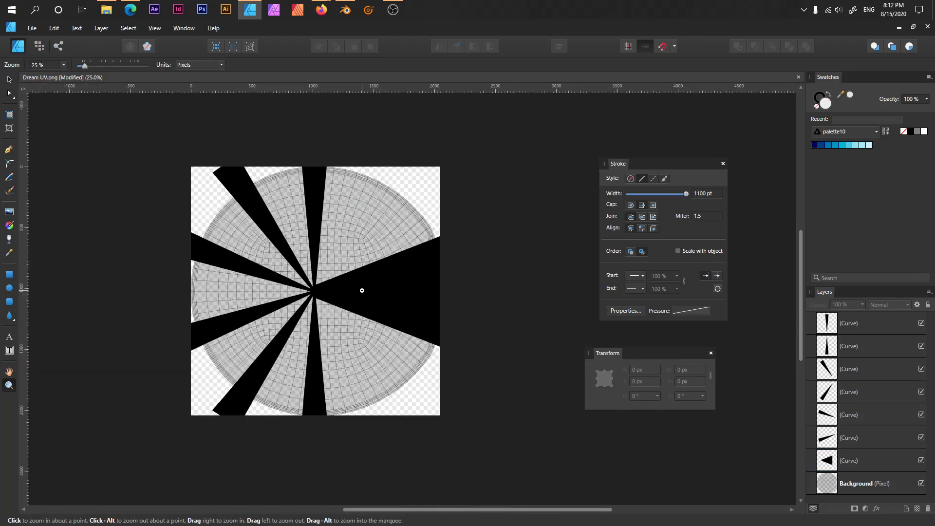
click(9, 79)
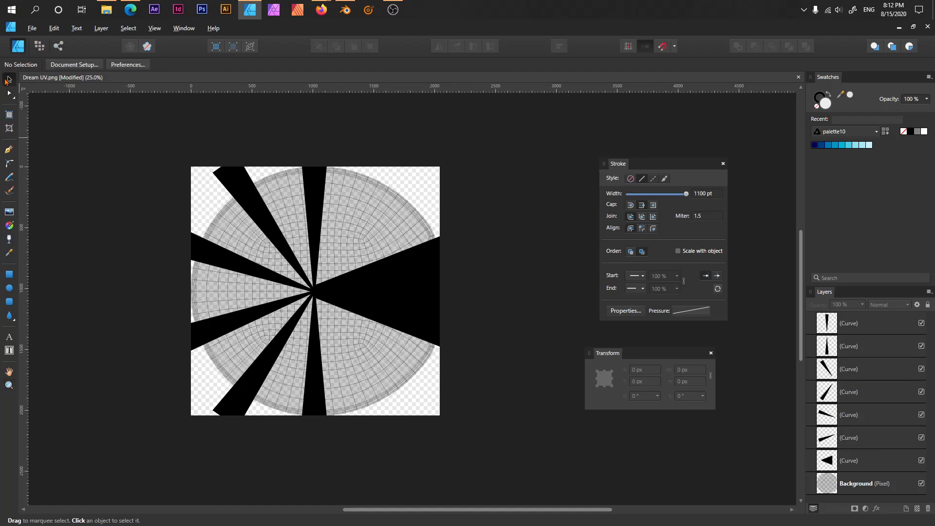
click(421, 302)
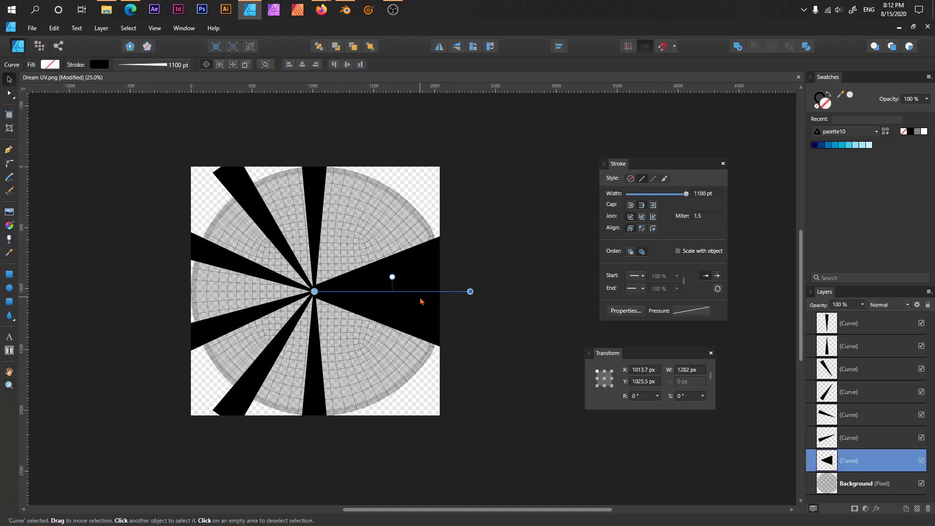
shift+click(322, 362)
shift+click(262, 369)
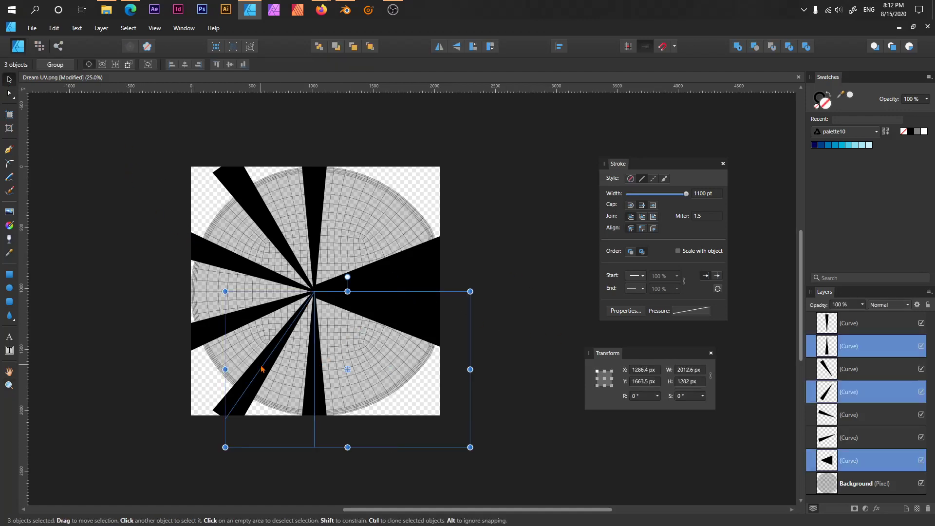
shift+click(207, 335)
shift+click(207, 250)
shift+click(235, 183)
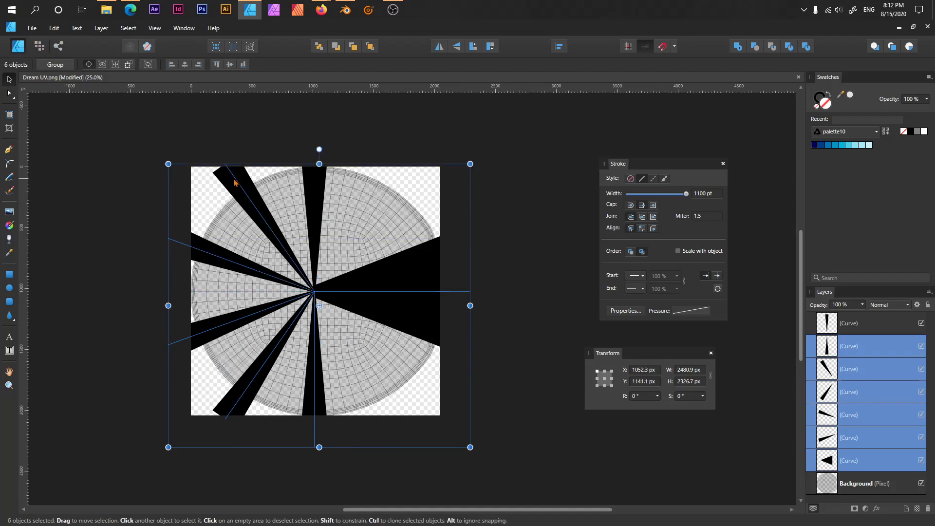
shift+click(317, 190)
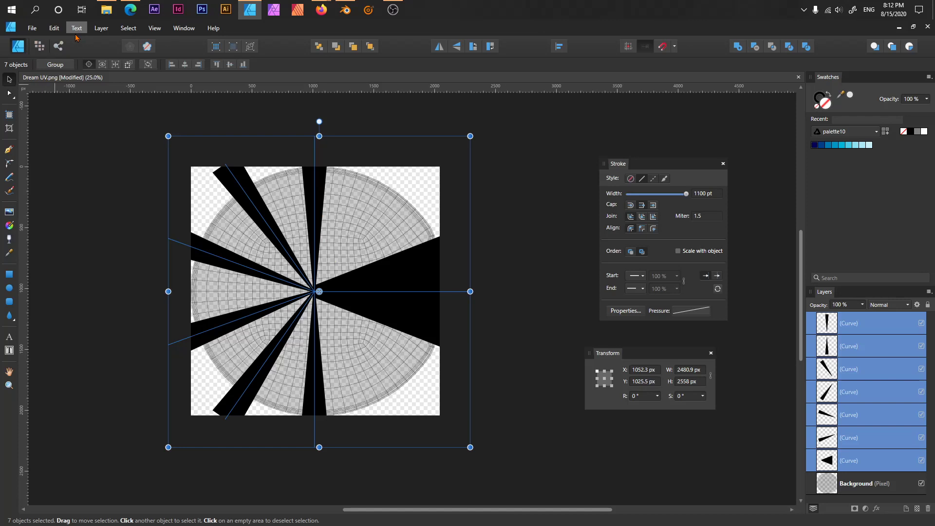
click(101, 28)
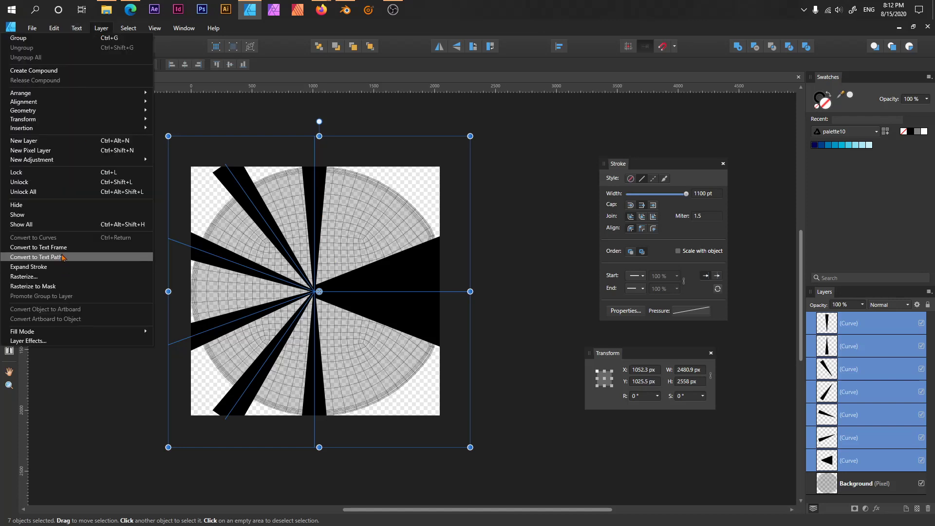
click(72, 270)
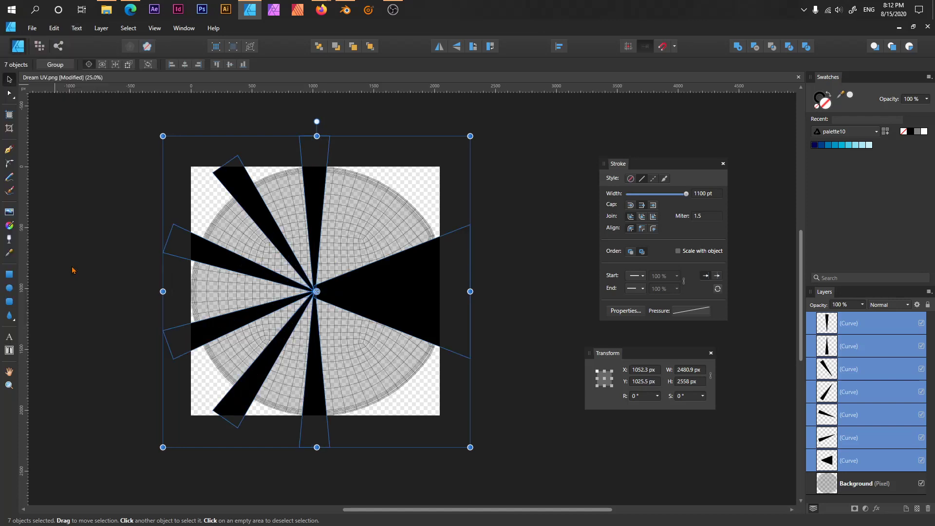
click(738, 46)
- Round the merged curve's inner corner nodes between the narrow wedges to a radius of about 158.8 px
key(z)
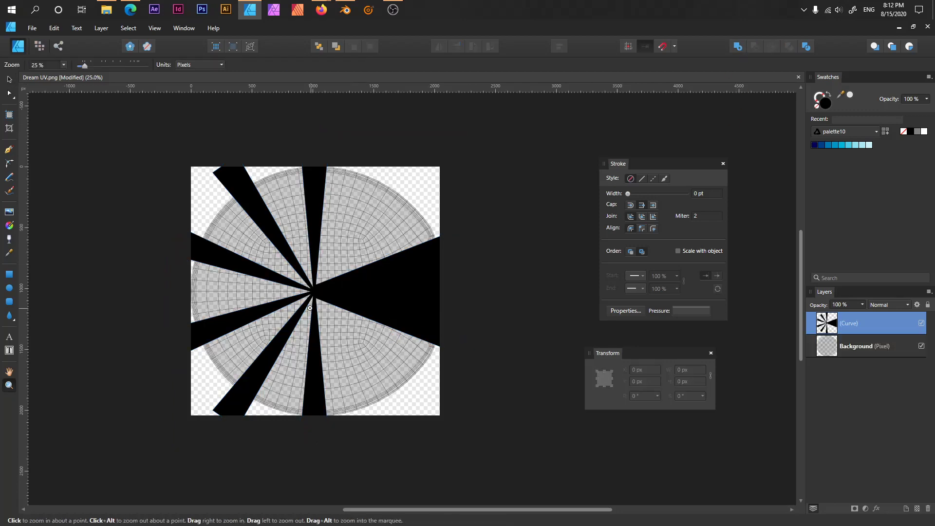
click(317, 309)
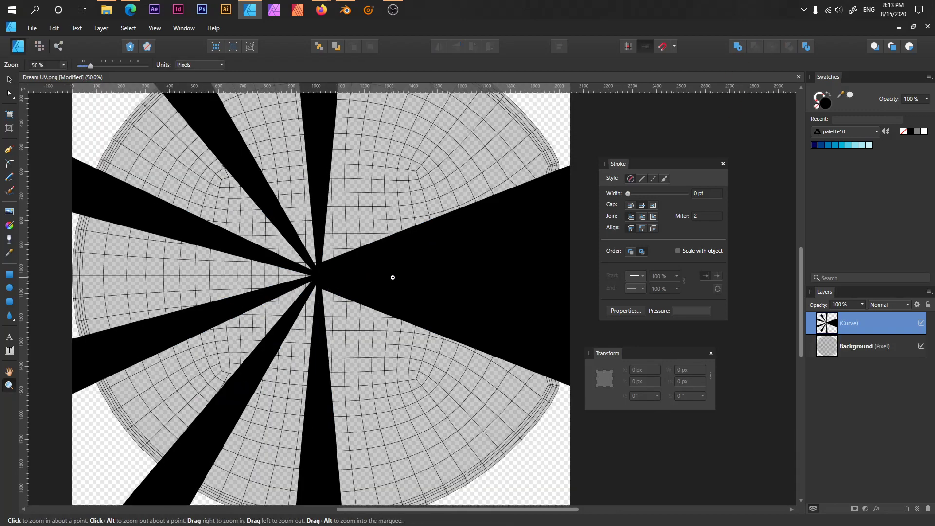
alt+click(397, 273)
drag(359, 275, 378, 306)
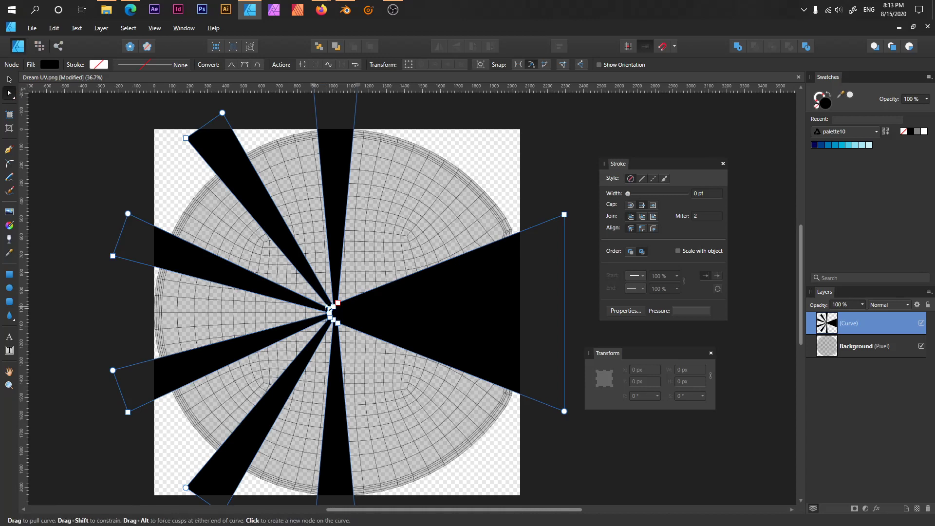
drag(300, 285, 335, 336)
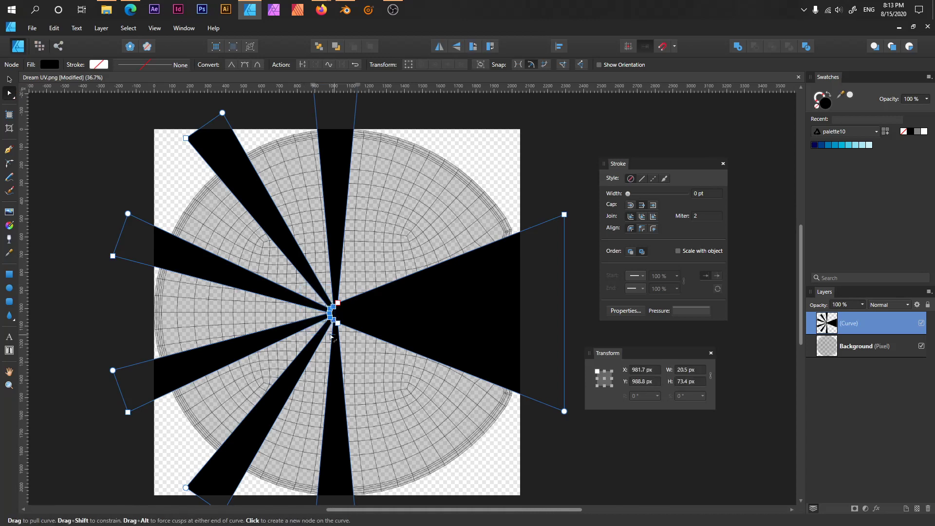
click(9, 163)
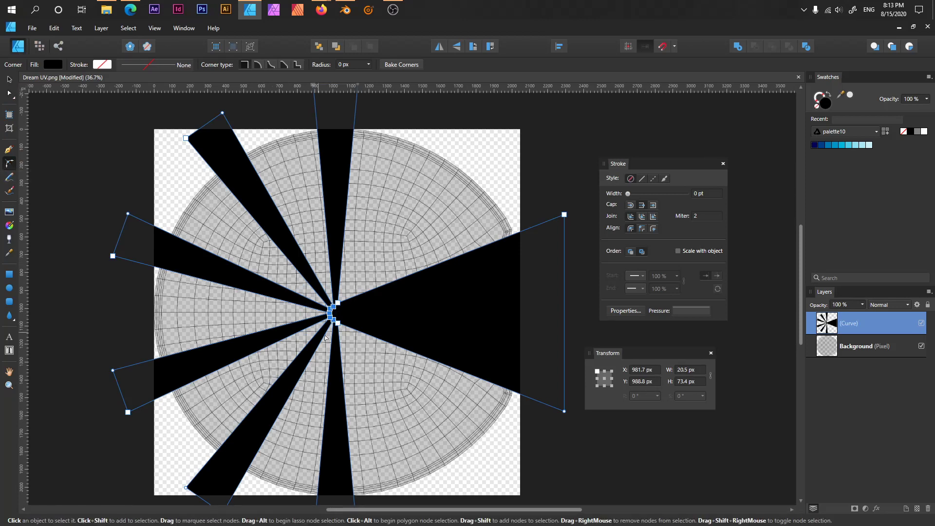
drag(333, 308, 281, 179)
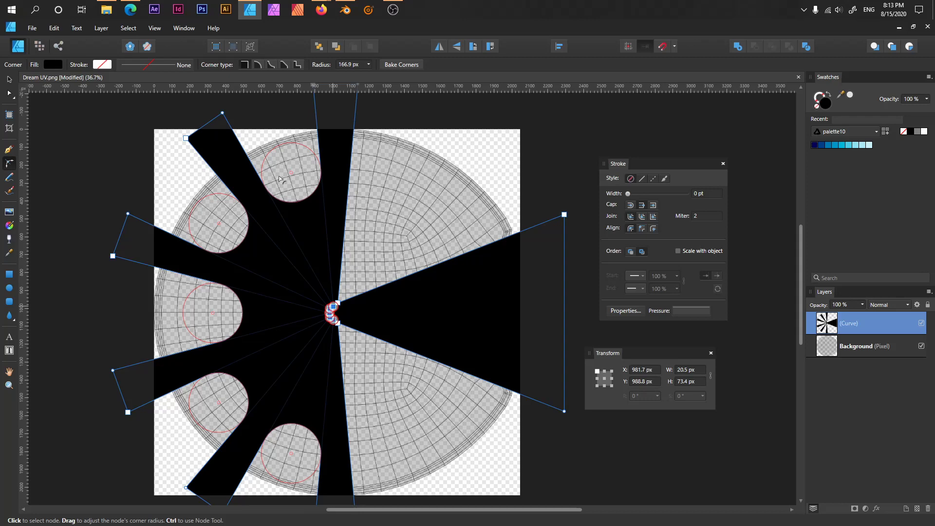
drag(280, 180, 288, 185)
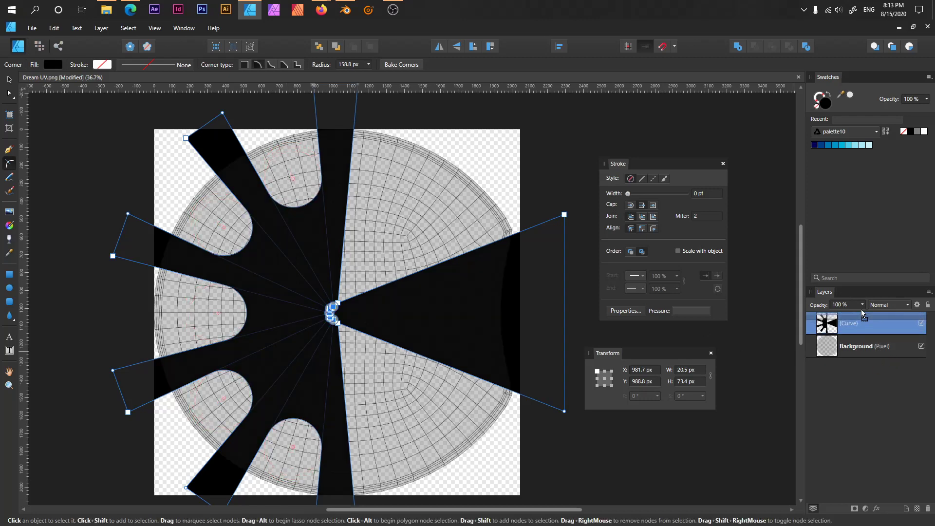
- Place the merged curve beneath the UV layout layer, fill it with a light blue from palette10, and keep it selected
drag(863, 315, 882, 361)
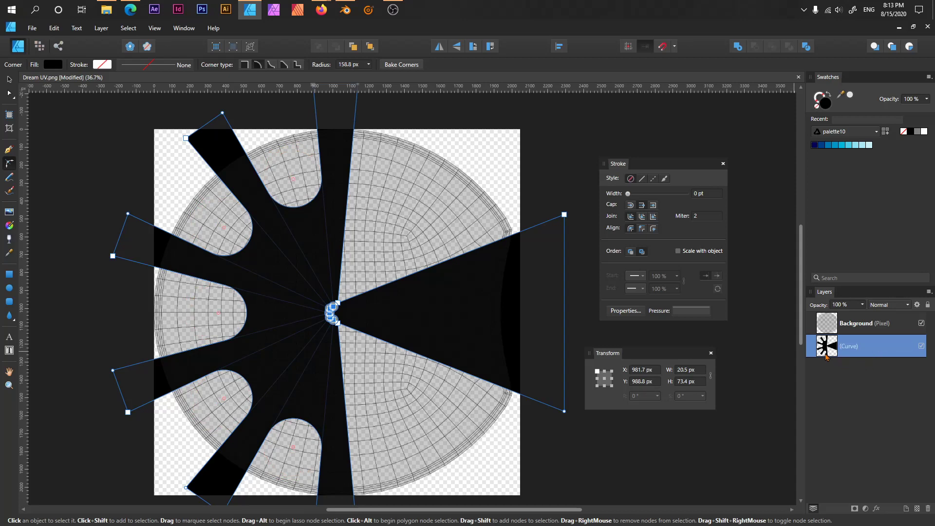
click(852, 145)
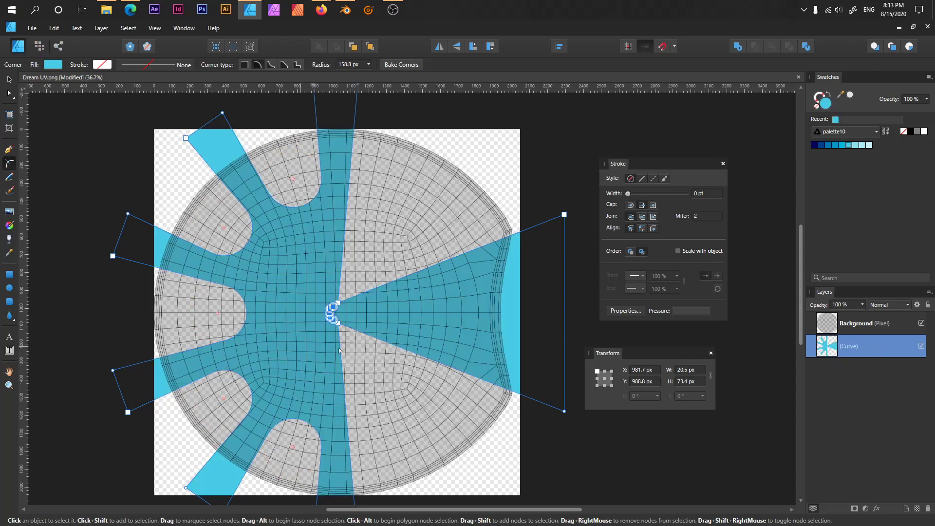
click(266, 319)
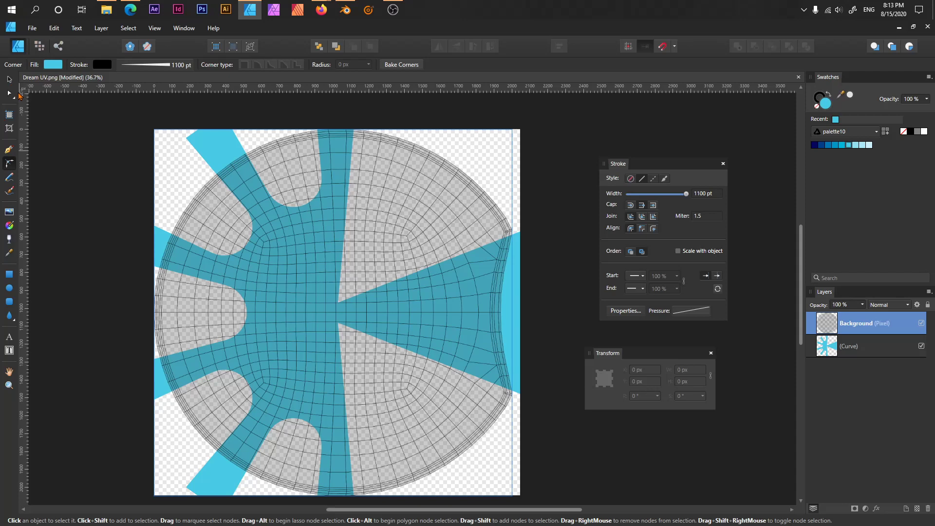
click(862, 345)
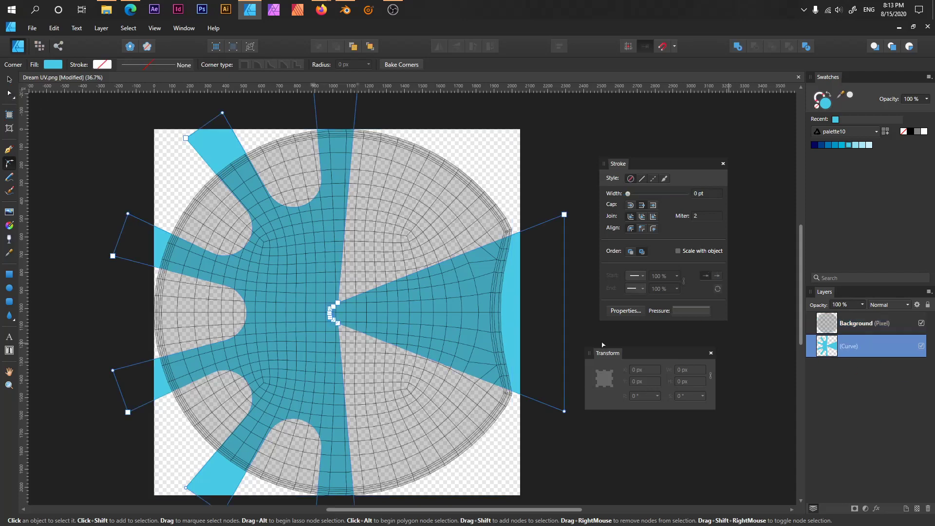
- Lock the Background layer holding the UV layout
click(891, 324)
click(927, 305)
click(476, 299)
- Increase the rounding of the middle gap opposite the wide wedge to a corner radius of about 190.1 px
key(z)
drag(295, 284, 341, 343)
click(10, 163)
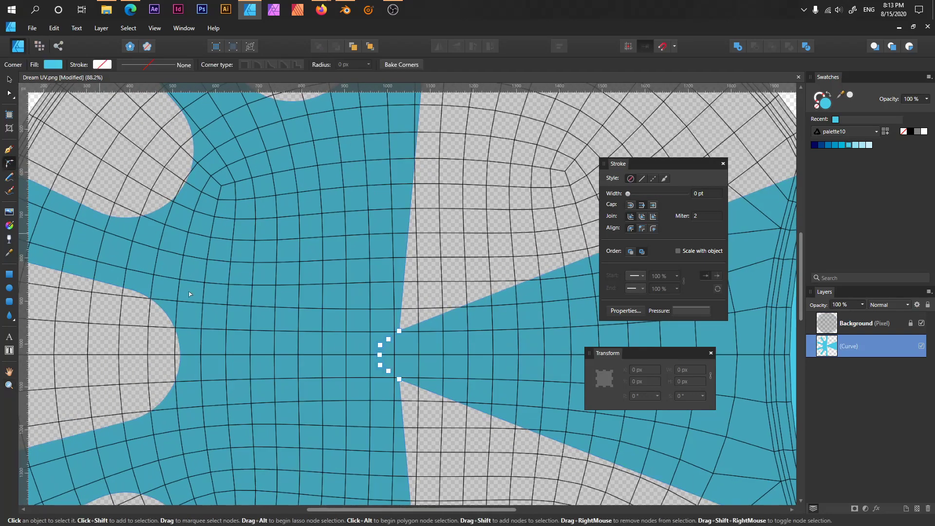
drag(380, 355, 61, 373)
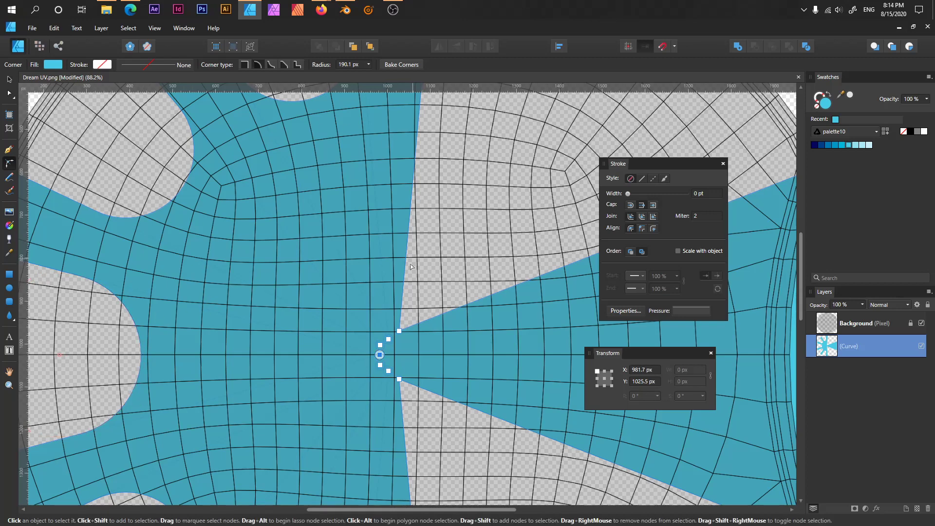
- Select the two inner corner nodes beside the wide wedge and round them to a radius of about 388.2 px
key(ctrl+space)
ctrl+alt+click(382, 293)
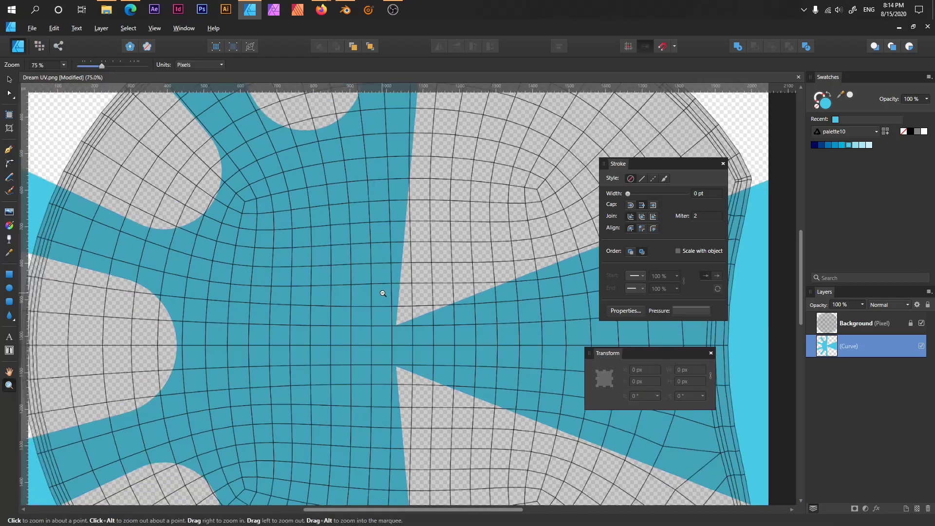
ctrl+alt+click(382, 292)
ctrl+alt+click(382, 293)
ctrl+click(429, 302)
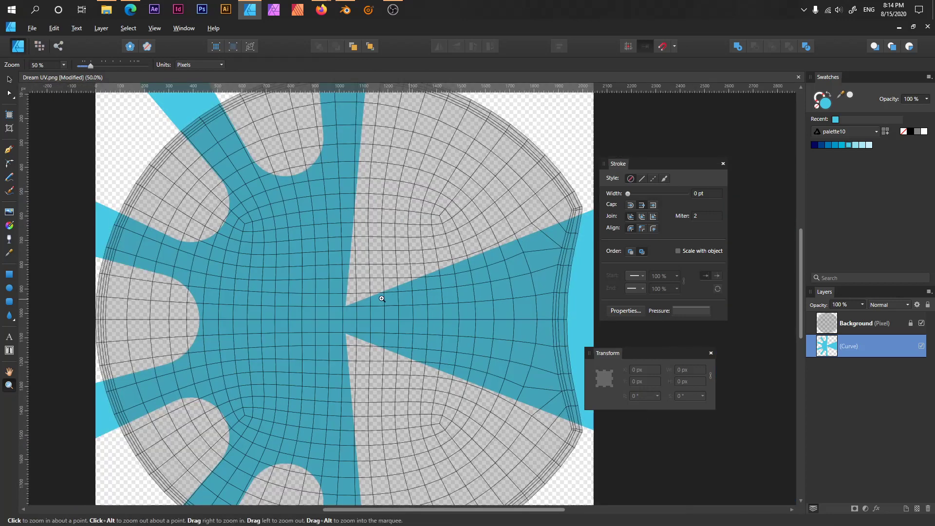
click(9, 93)
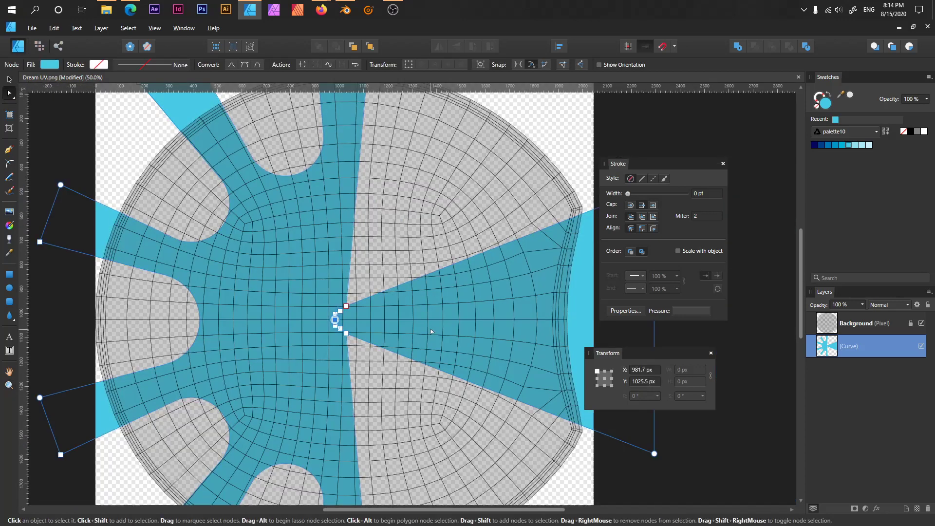
drag(353, 348, 354, 349)
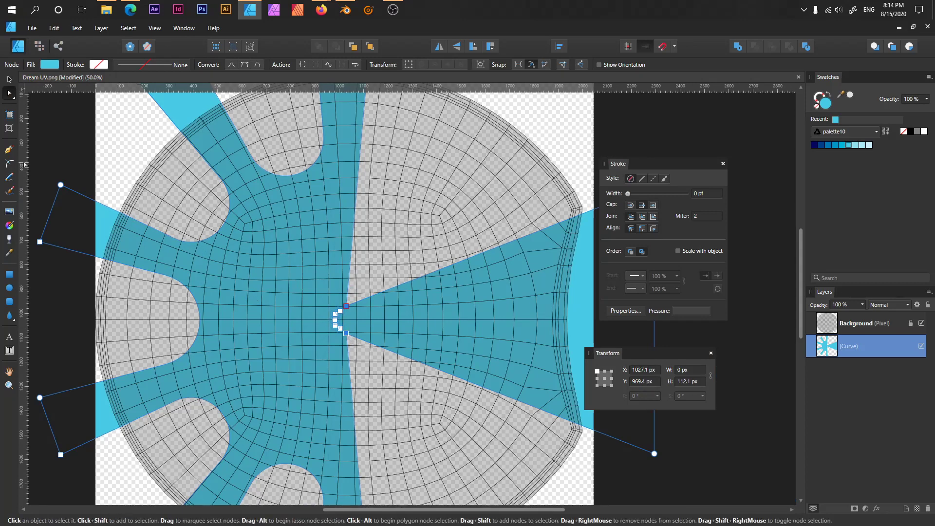
click(9, 163)
scroll(484, 332, down, 2)
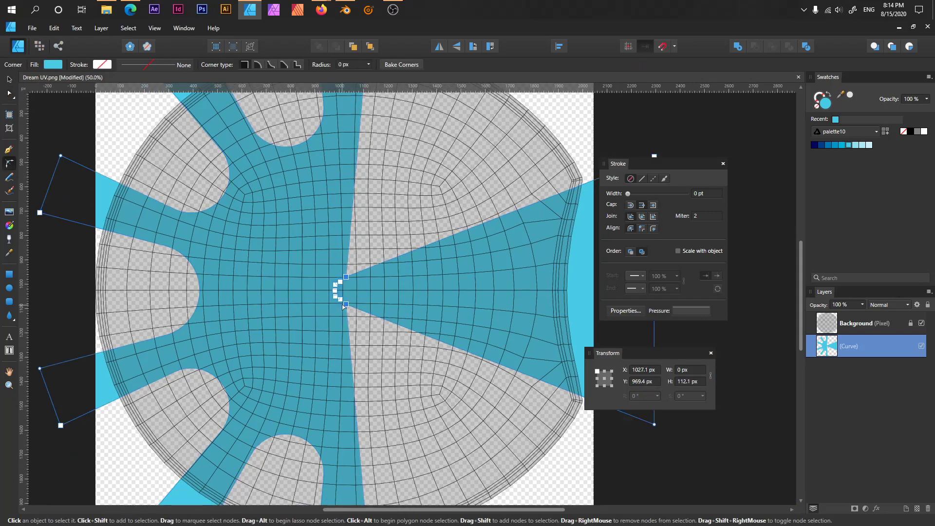
drag(346, 306, 428, 467)
scroll(394, 399, down, 4)
scroll(443, 374, up, 2)
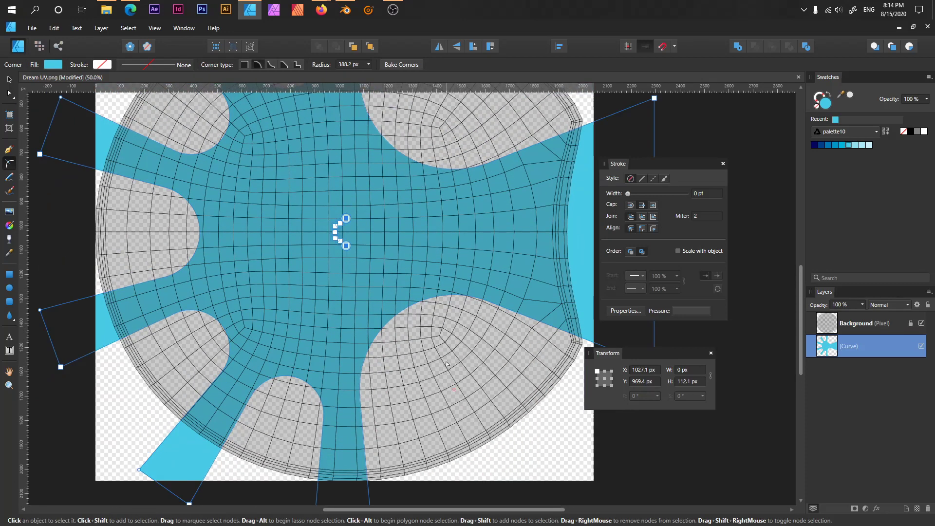
- Enlarge the rounding of both corners beside the wide wedge to a radius of about 619.5 px
scroll(446, 361, down, 2)
scroll(441, 354, up, 3)
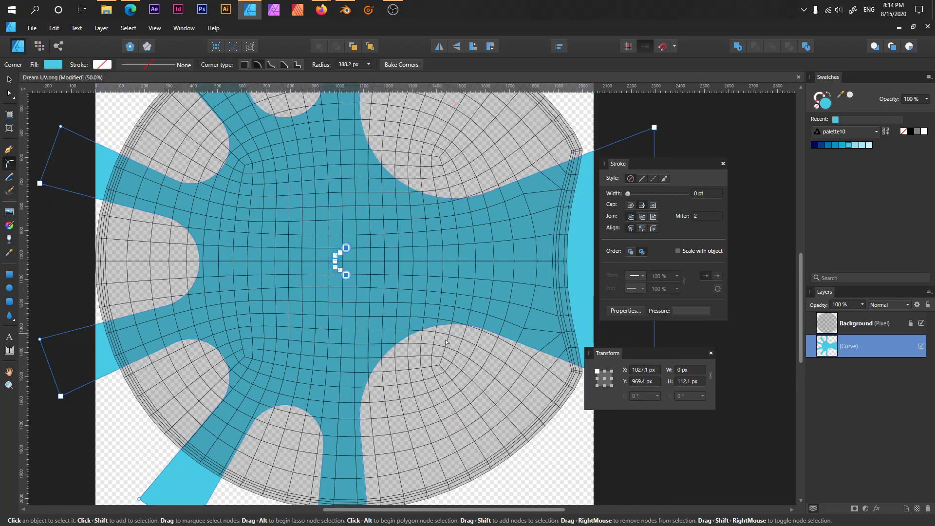
scroll(445, 340, up, 3)
scroll(438, 343, down, 2)
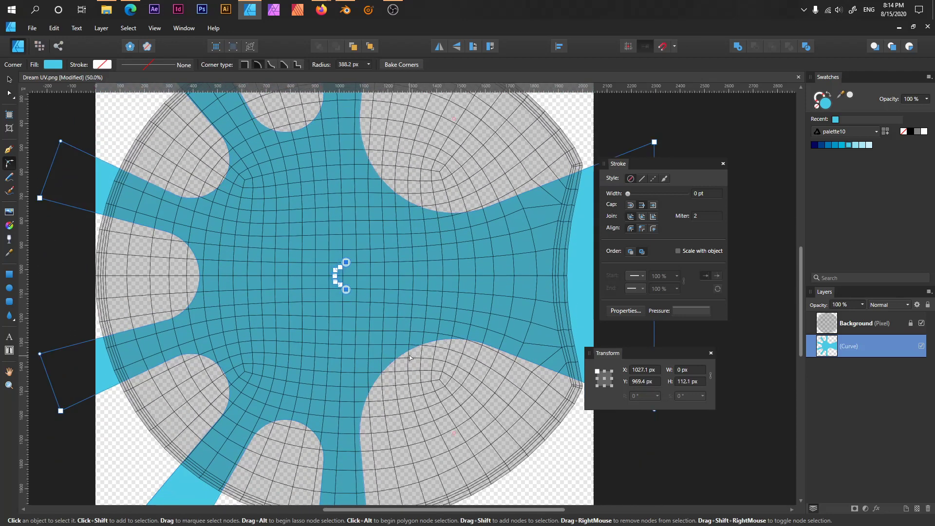
drag(346, 290, 346, 314)
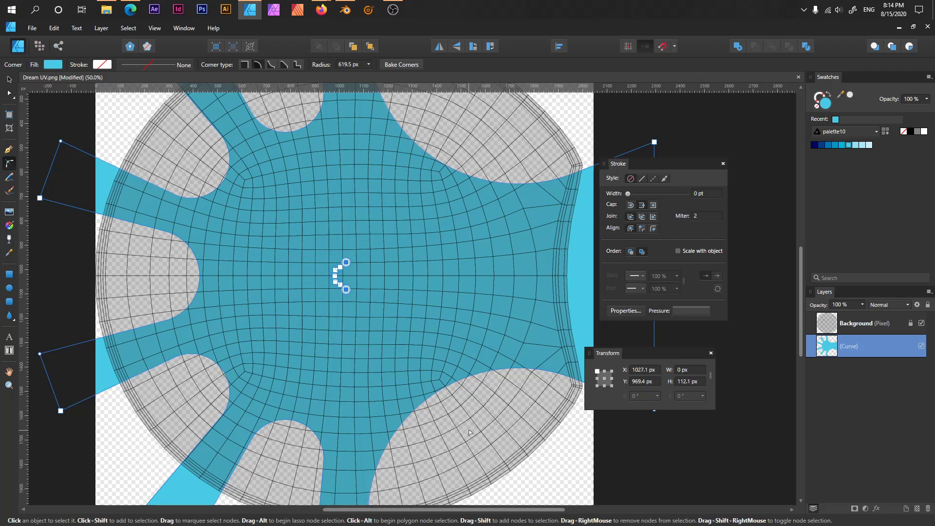
key(z)
alt+click(430, 370)
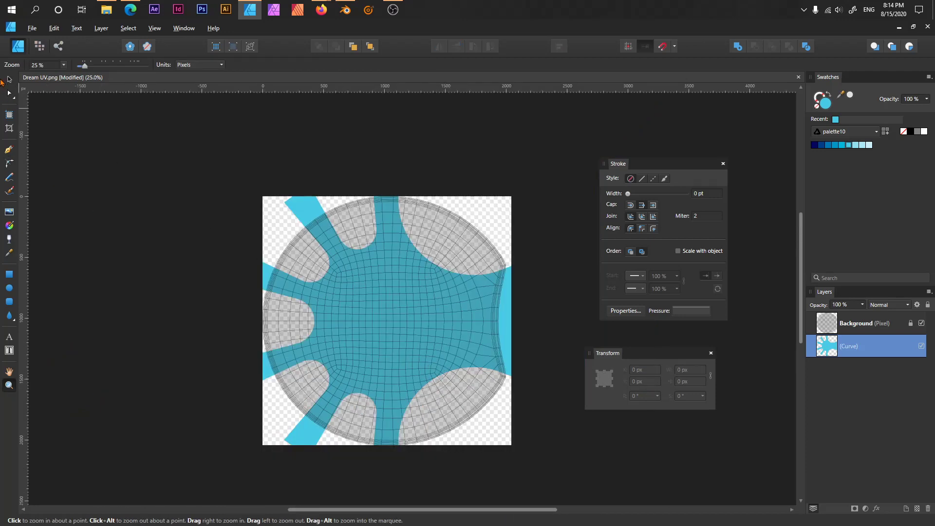
- Scale the whole curve up around its centre to about 4301.6 × 4360.2 px and deselect it
click(6, 80)
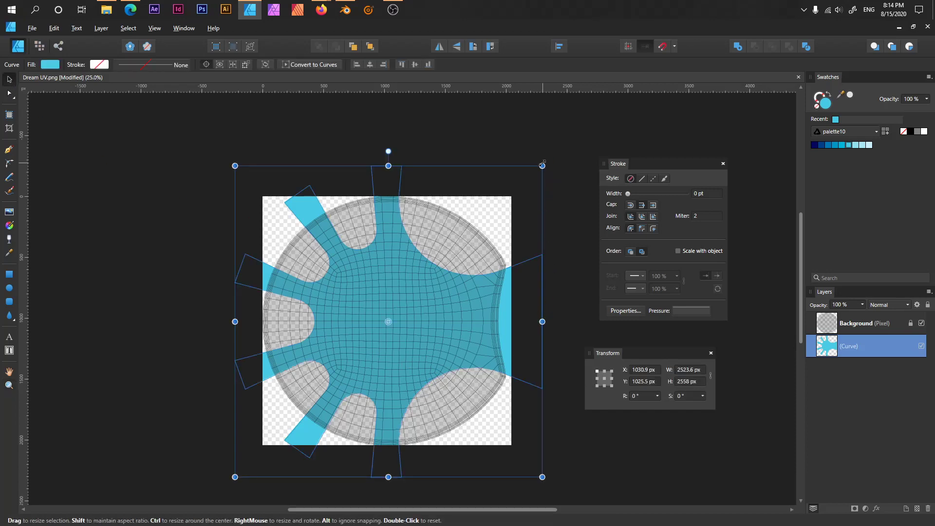
ctrl+drag(542, 166, 564, 157)
key(ctrl+z)
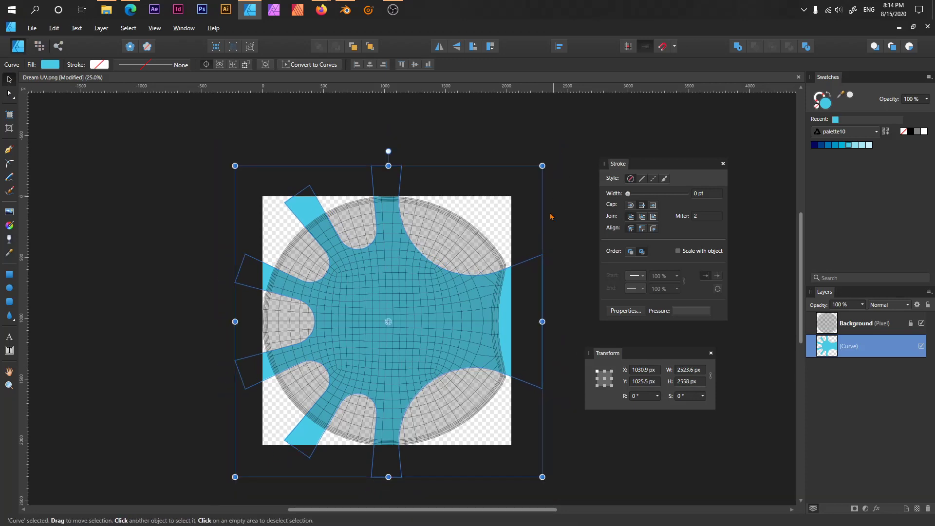
click(554, 264)
click(526, 322)
key(ctrl)
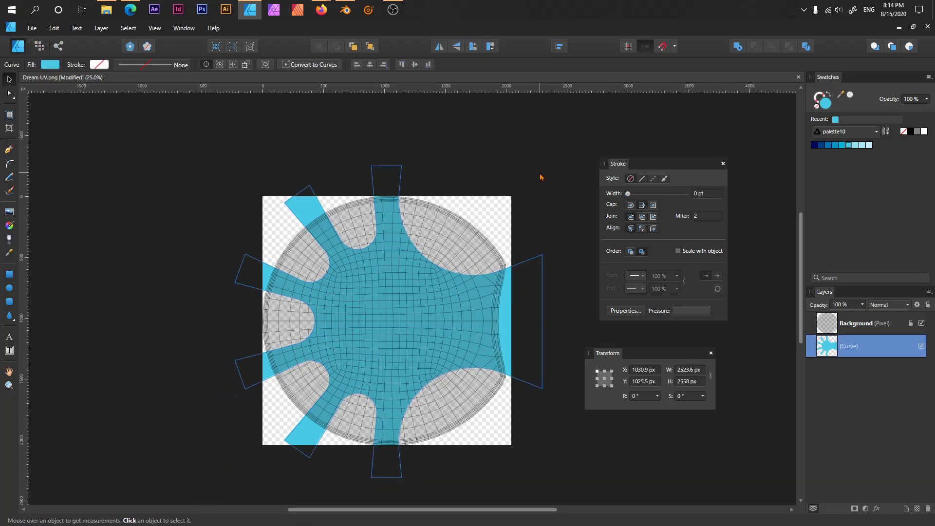
ctrl+drag(543, 166, 686, 107)
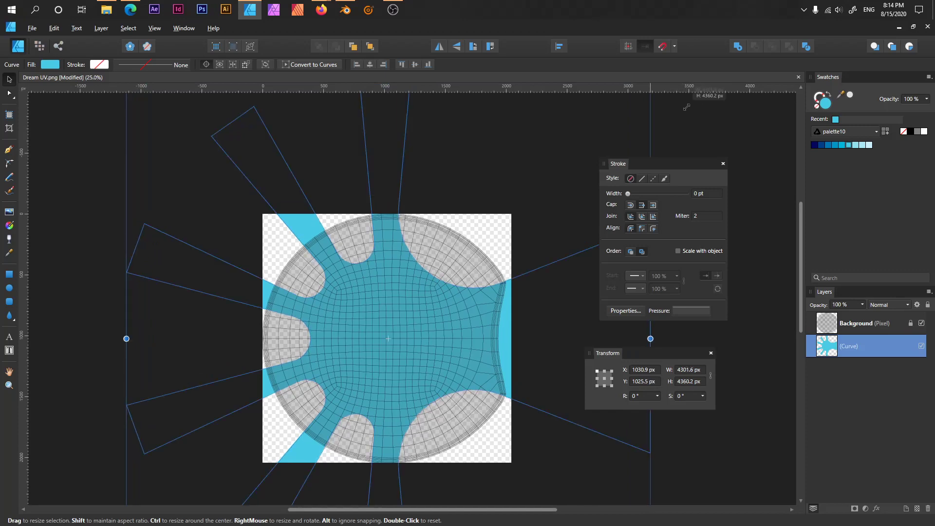
click(532, 224)
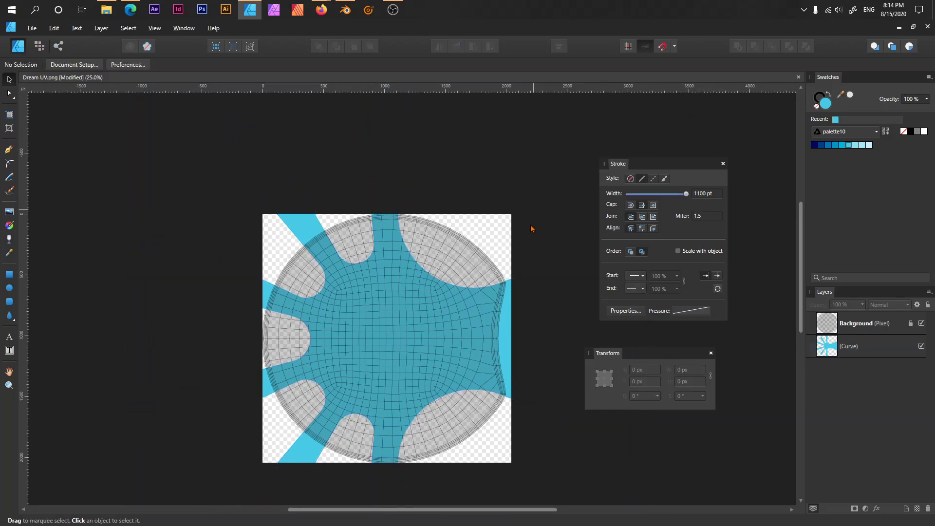
- Select the merged curve with its nodes shown and change its fill to the yellow-orange FFC73C
drag(470, 413, 453, 317)
key(z)
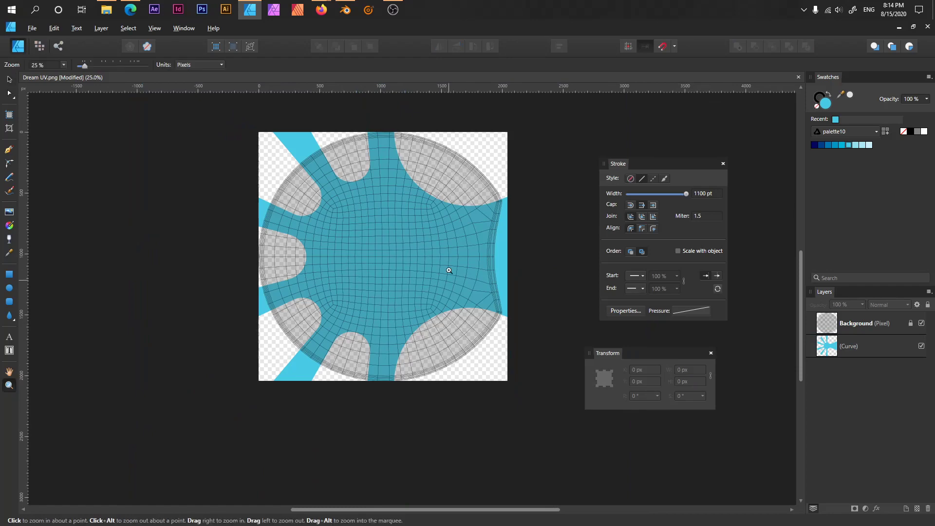
click(449, 268)
drag(449, 268, 403, 386)
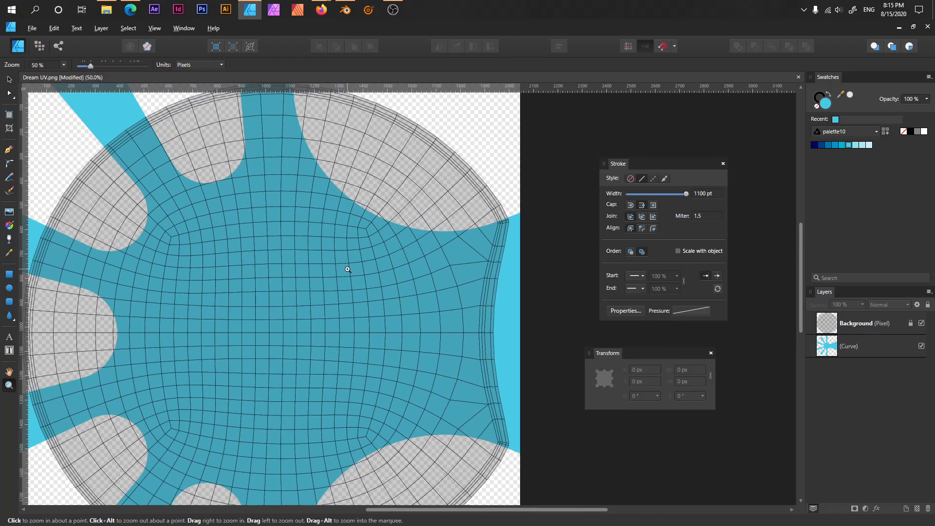
scroll(270, 277, down, 2)
key(v)
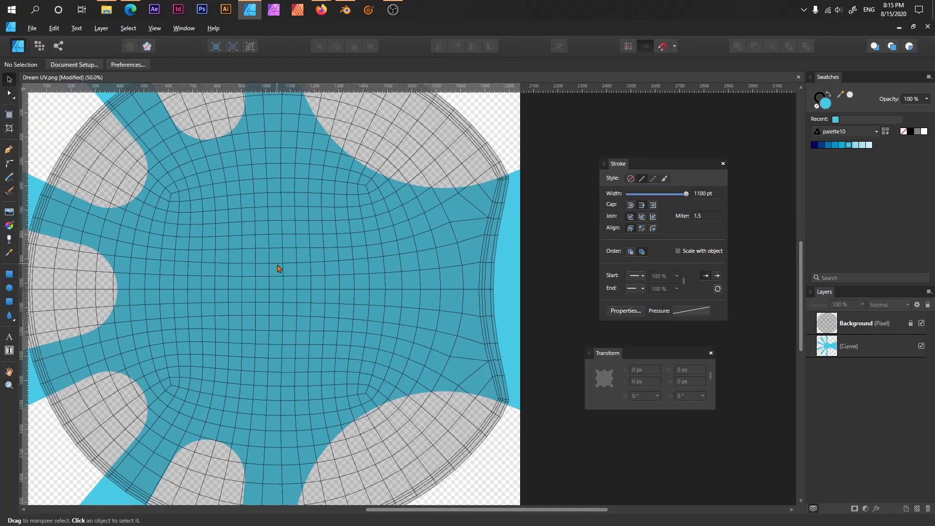
click(341, 292)
key(a)
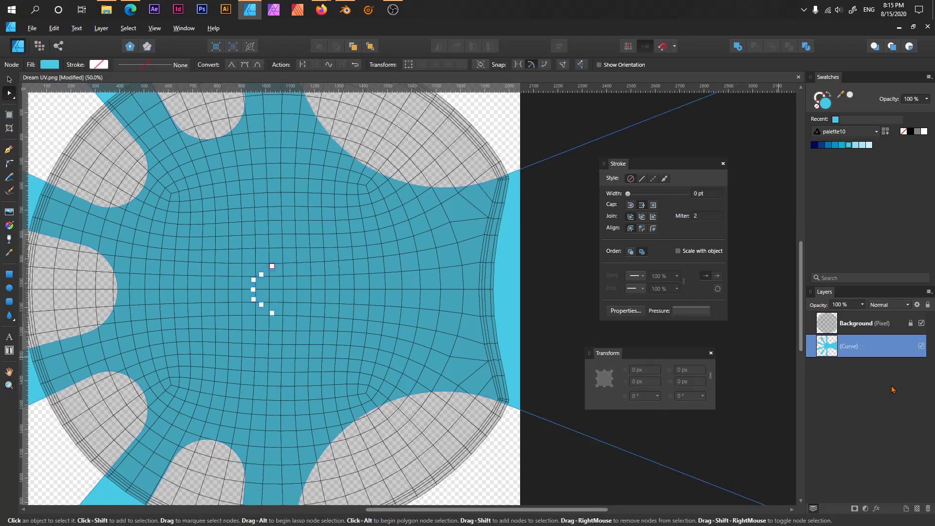
double_click(878, 346)
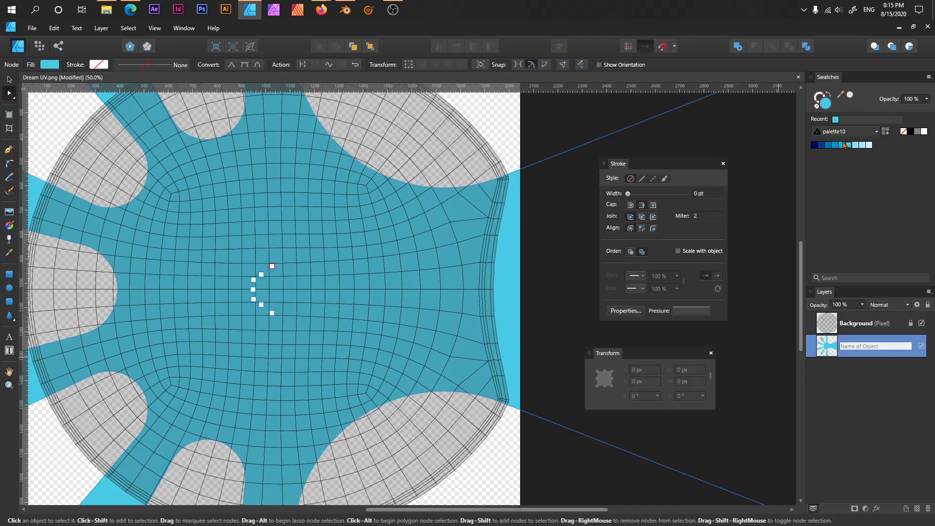
click(825, 146)
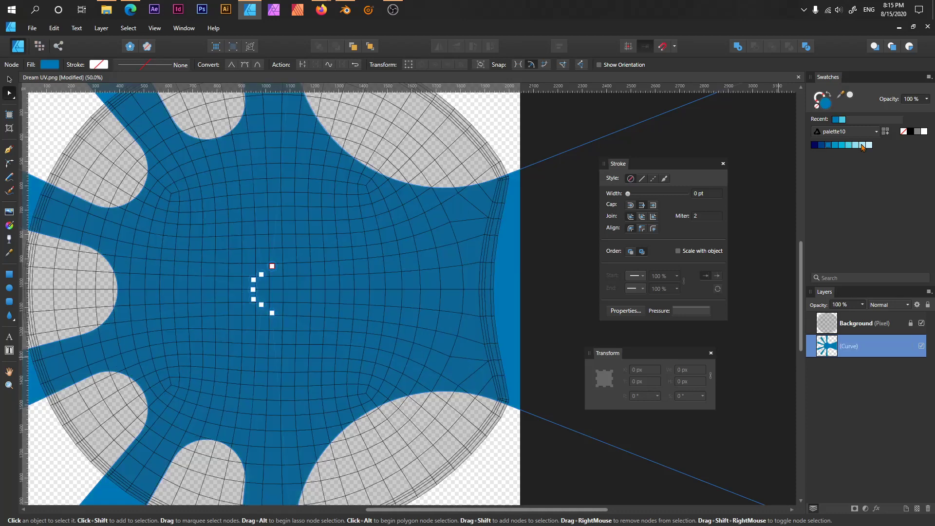
double_click(828, 103)
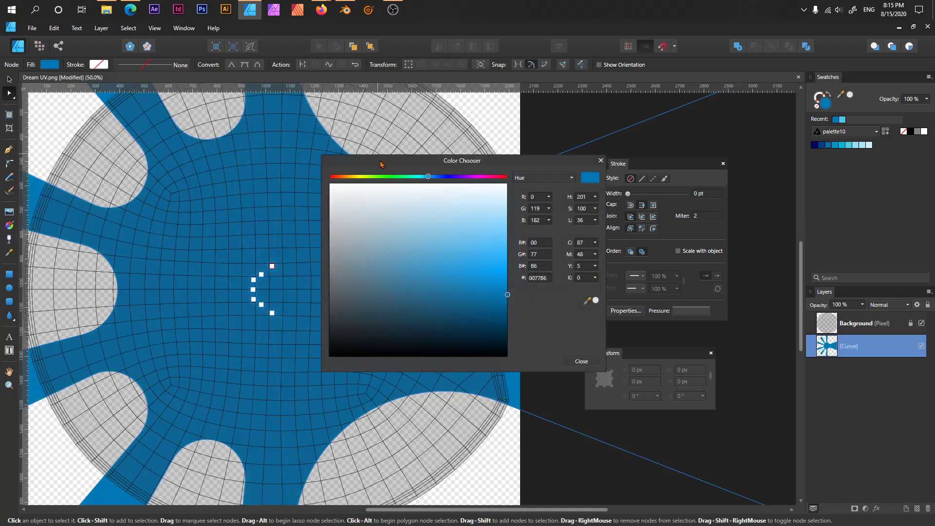
click(353, 177)
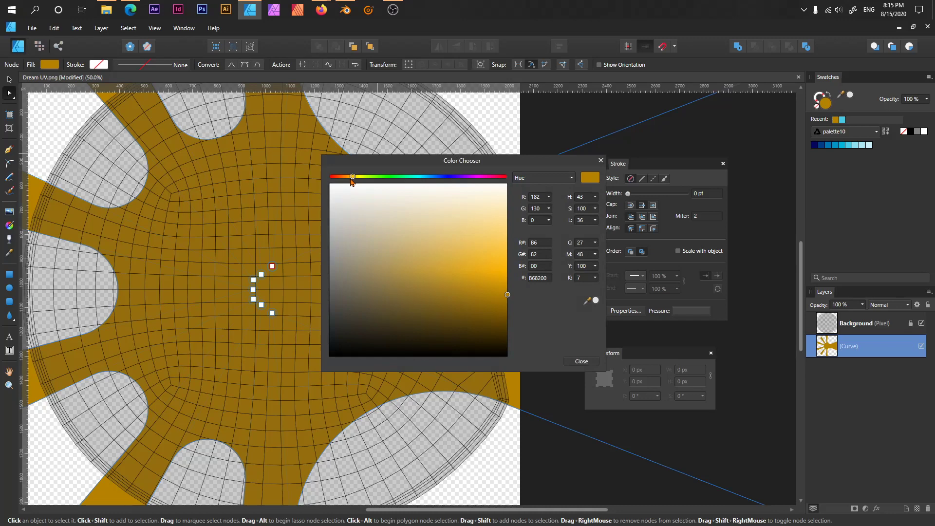
drag(507, 295, 507, 250)
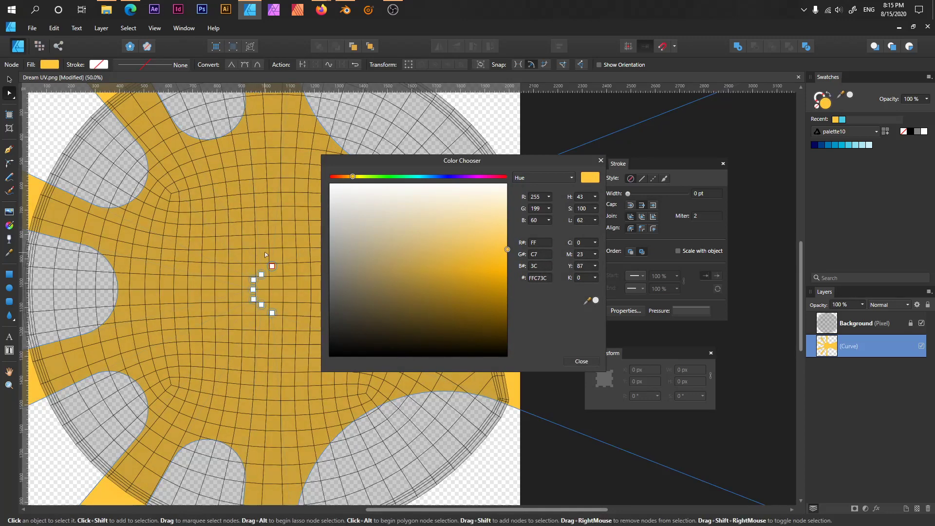
- Move the wide wedge's two inner corner nodes right by 30 px to X 1054.3 px, and deselect the curve
drag(267, 249, 279, 335)
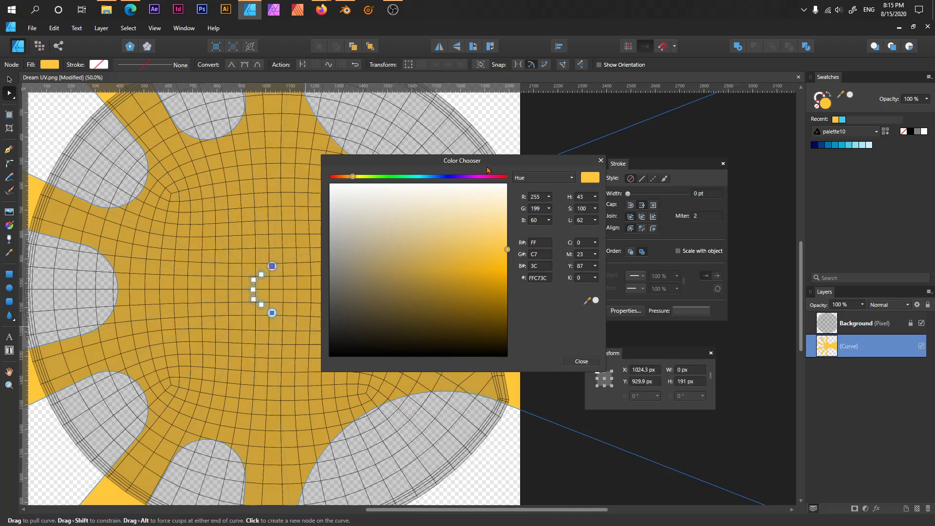
click(601, 160)
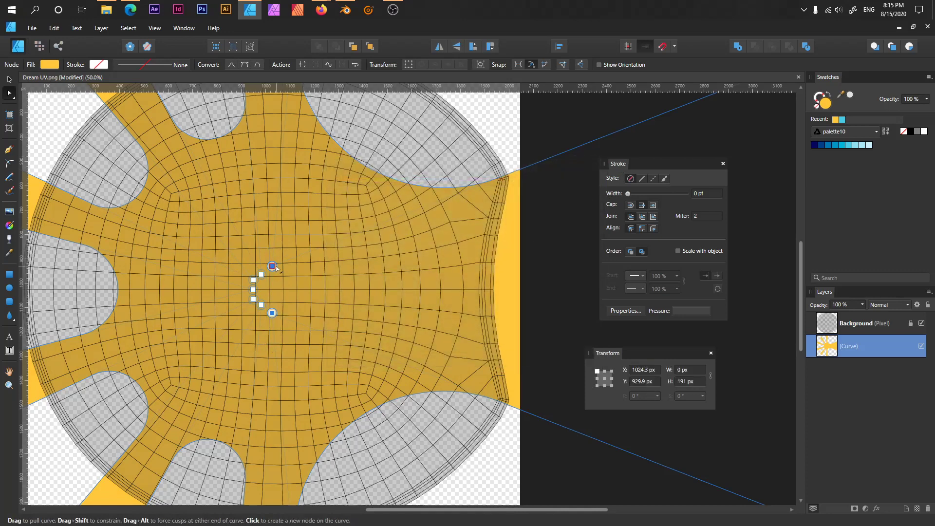
key(shift+Right)
key(shift+Right)
key(shift+Right)
key(shift+Right)
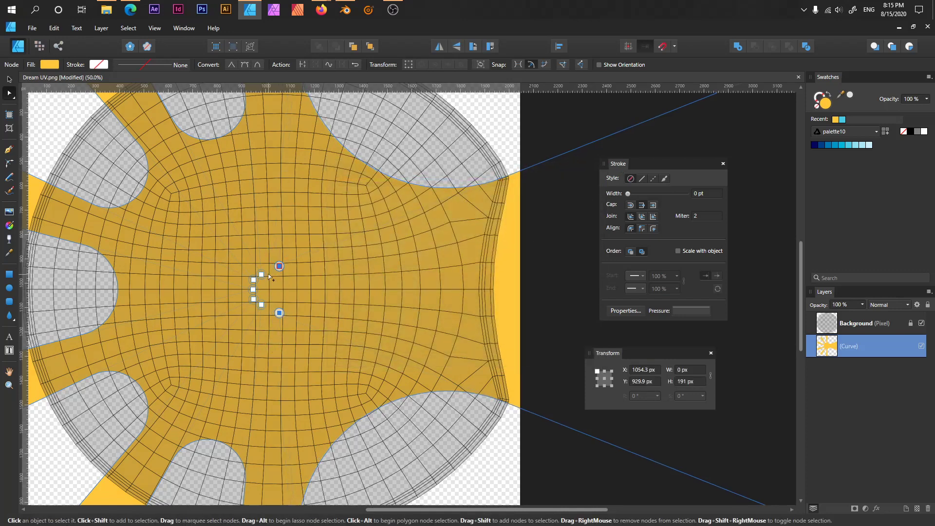
key(z)
alt+click(323, 299)
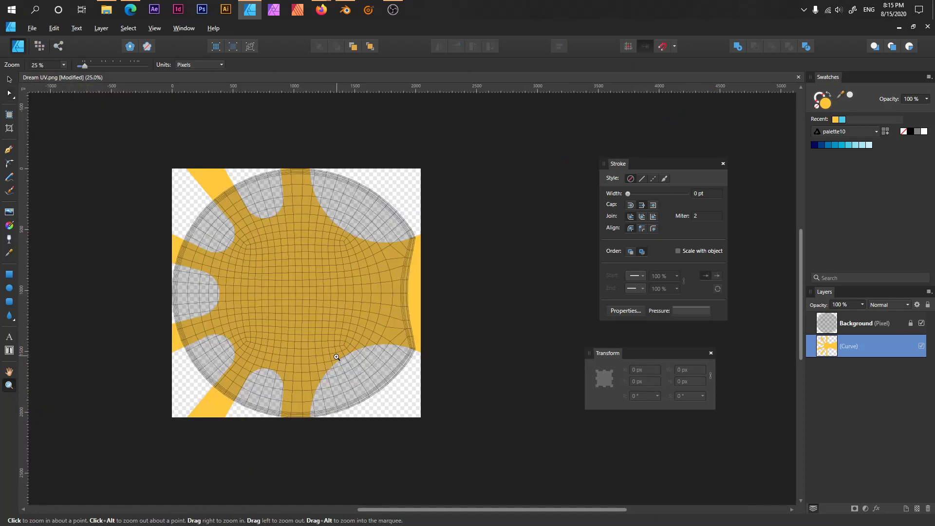
click(9, 94)
click(448, 433)
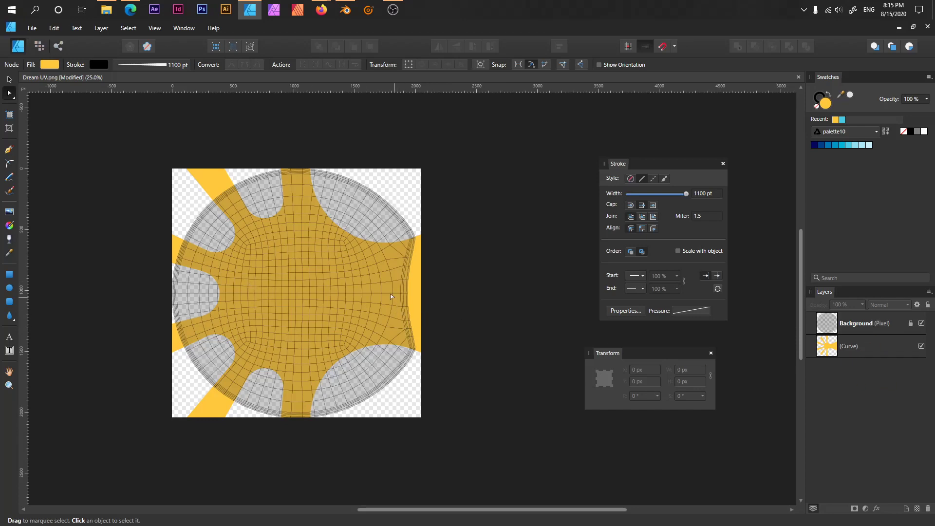
- Spread the wide wedge's two outer end nodes slightly apart vertically using Transform Mode, keeping the curve selected
click(419, 294)
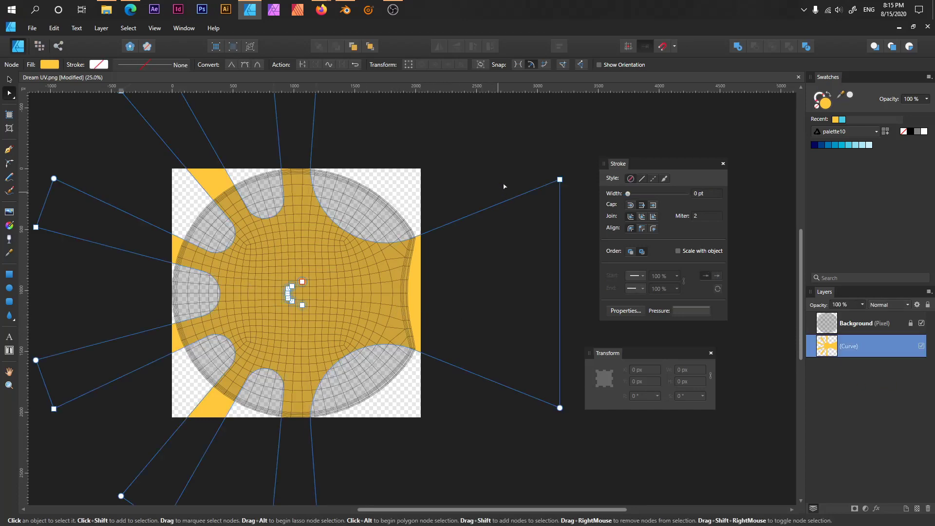
drag(532, 154, 580, 506)
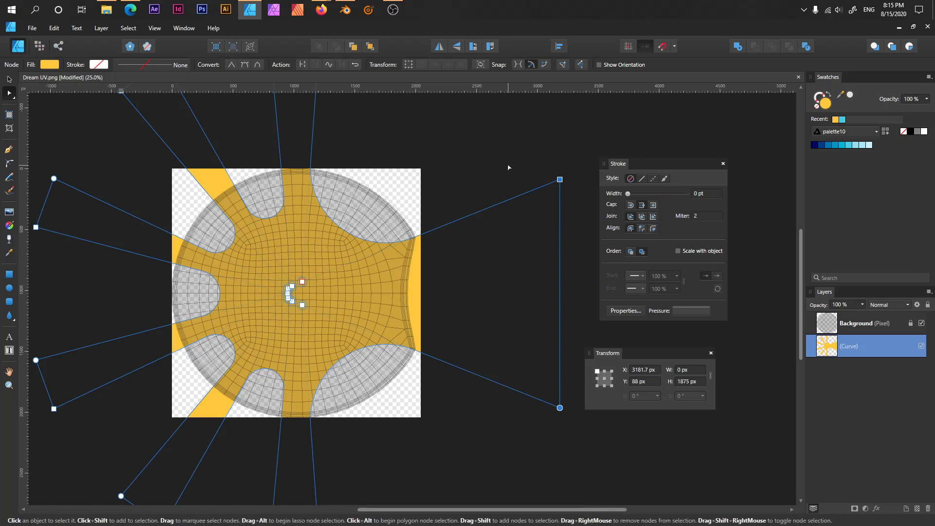
click(409, 64)
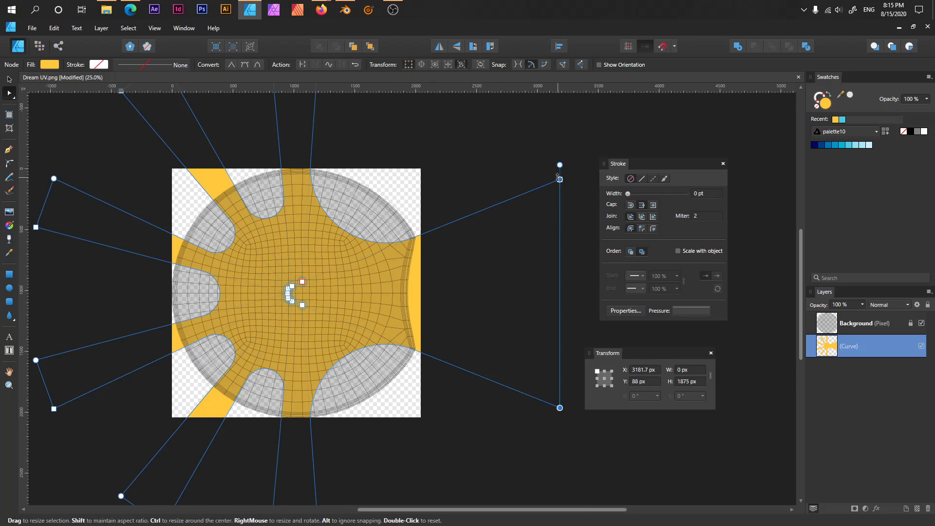
mouse_move(559, 179)
mouse_down()
mouse_move(559, 157)
mouse_move(554, 172)
mouse_up()
click(490, 169)
click(858, 349)
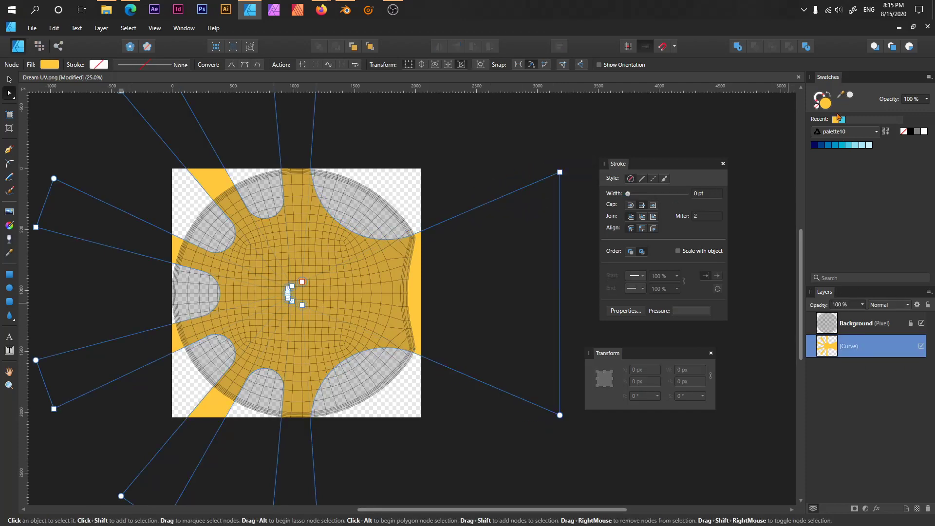
- Change the wedge curve's fill to white FFFFFF and deselect the curve
double_click(822, 107)
drag(494, 235, 329, 183)
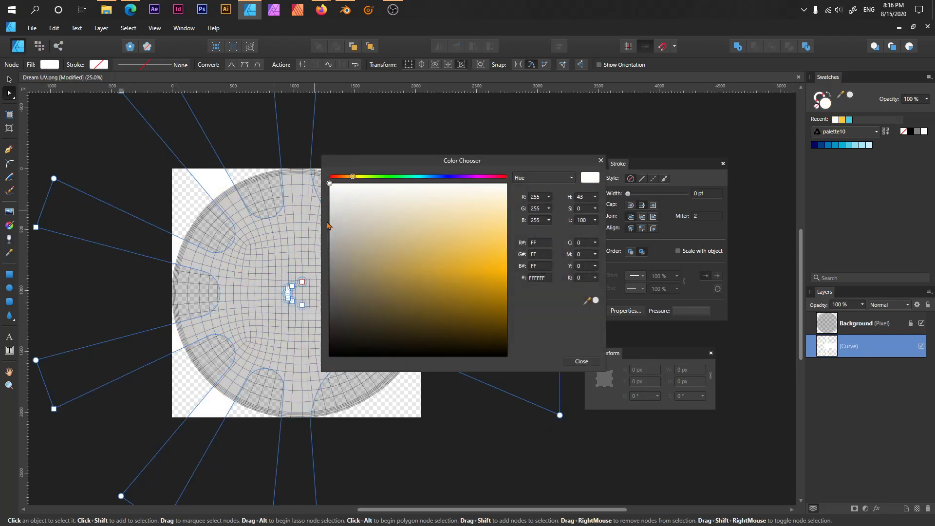
click(823, 383)
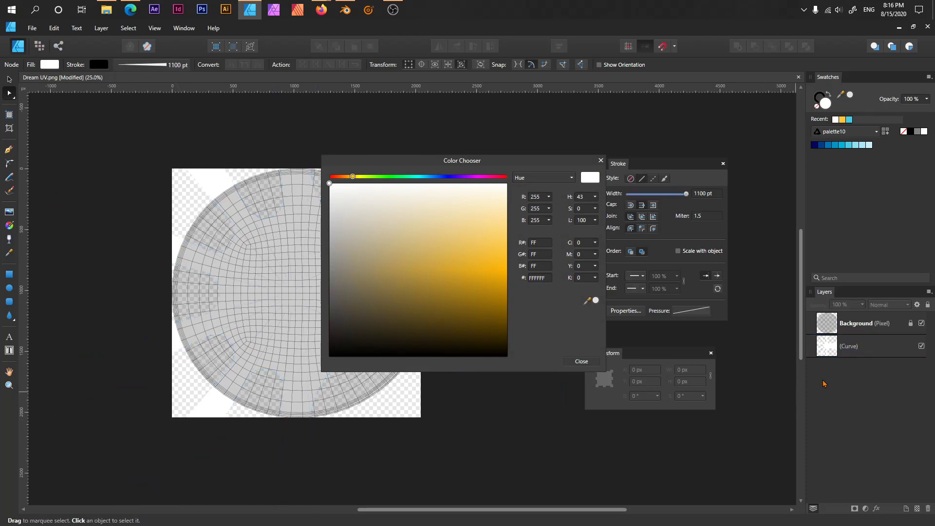
click(588, 361)
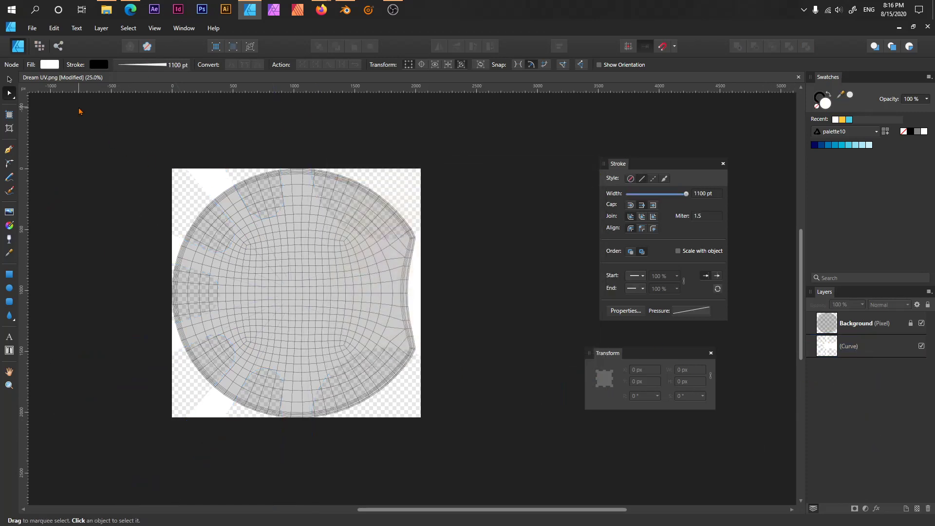
- Draw a black, strokeless rectangle about 2128 × 2140 px over the whole canvas and place its layer beneath the curve
click(8, 274)
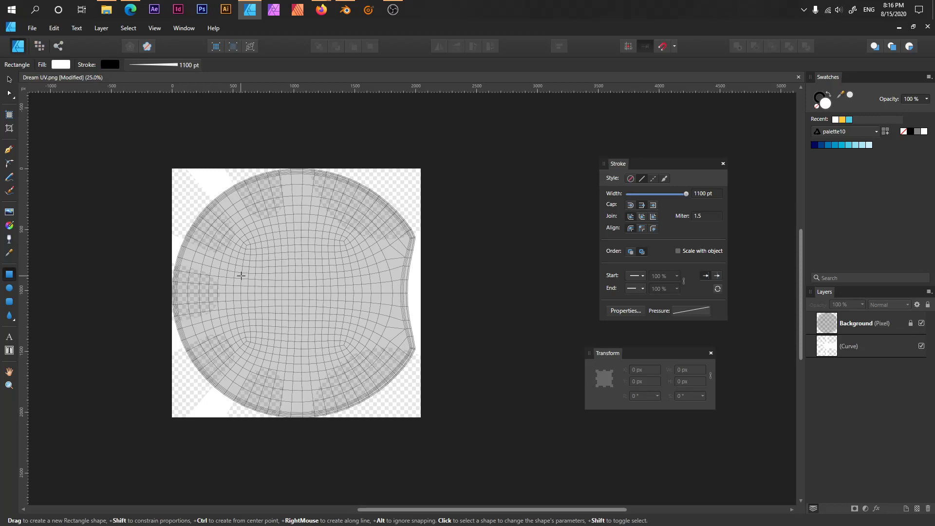
key(x)
key(shift+x)
click(110, 64)
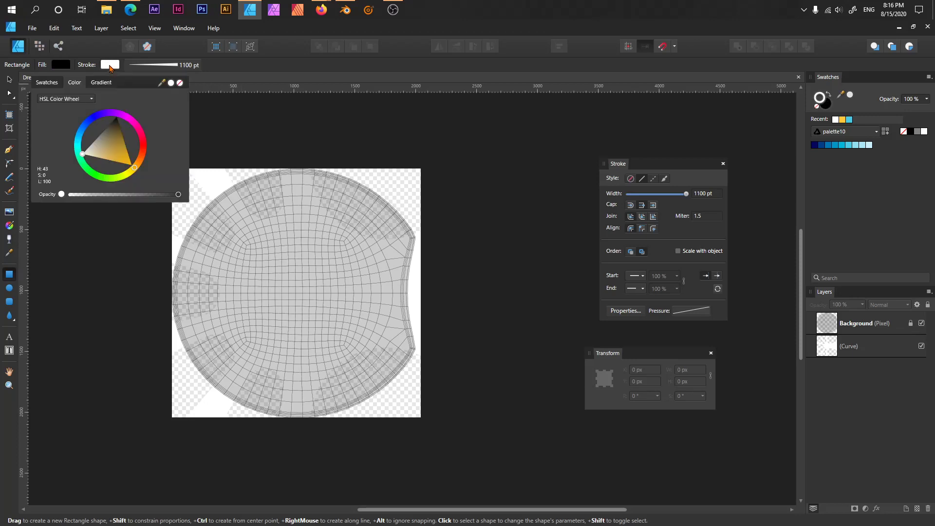
click(181, 84)
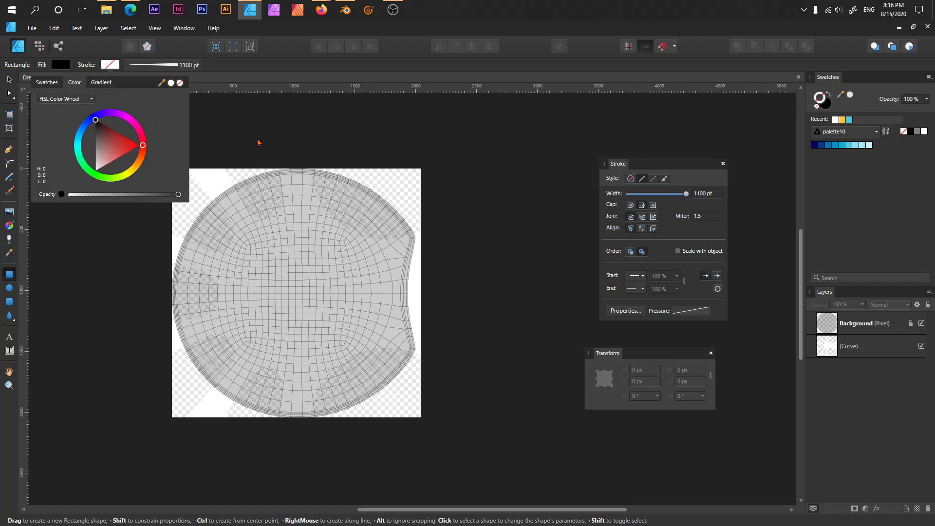
mouse_move(167, 162)
mouse_down()
mouse_move(183, 204)
mouse_move(445, 468)
mouse_move(425, 422)
mouse_up()
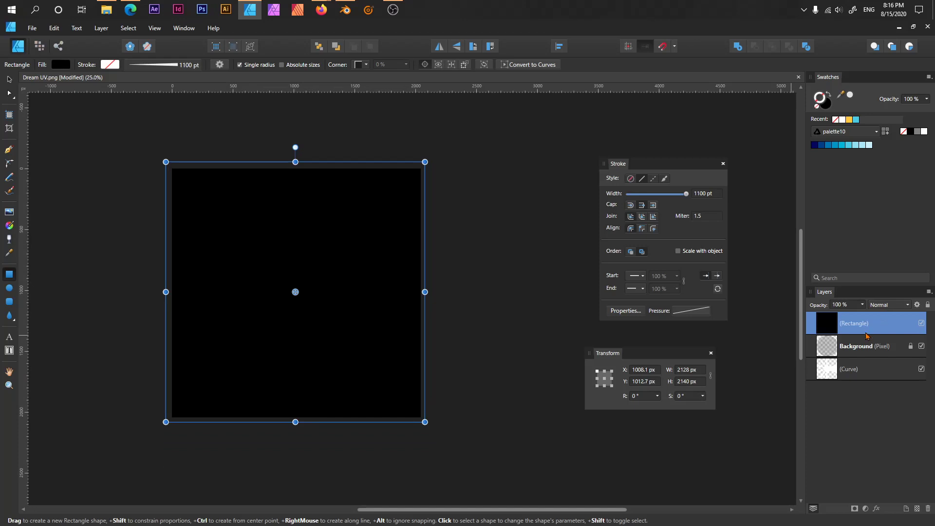
drag(870, 331, 878, 393)
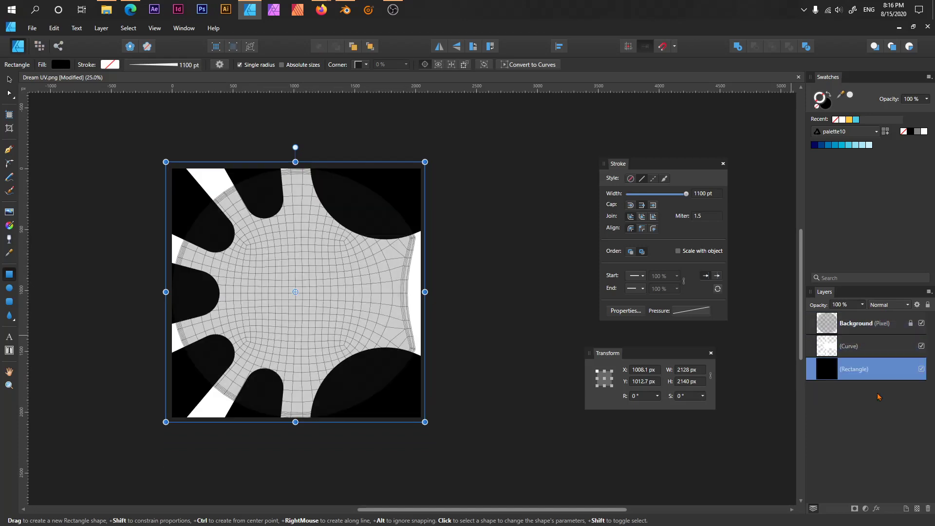
- Hide the Background UV layer and save the document flattened to pixels
click(920, 323)
click(432, 253)
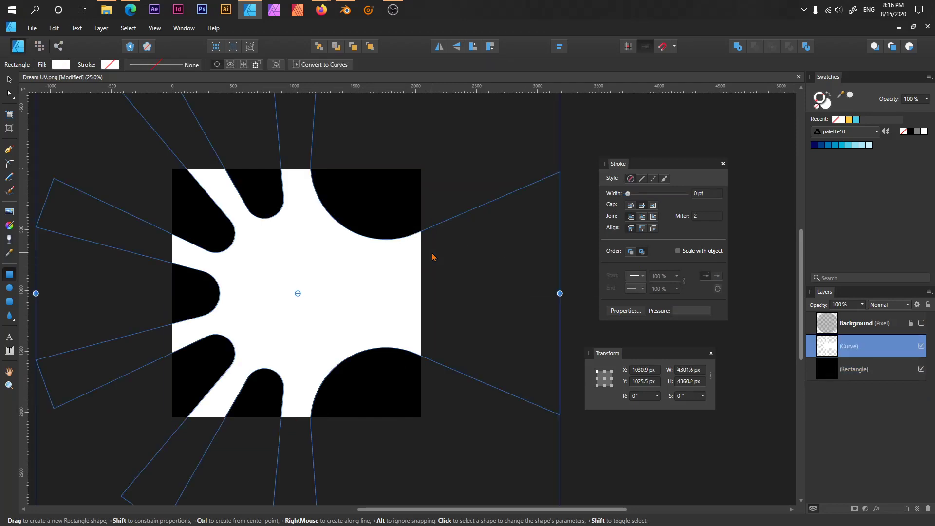
key(ctrl+s)
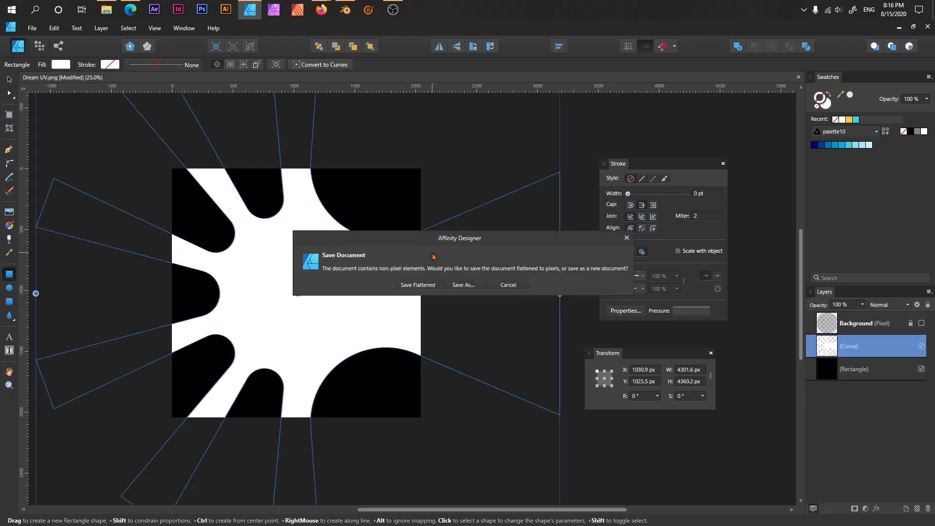
click(417, 285)
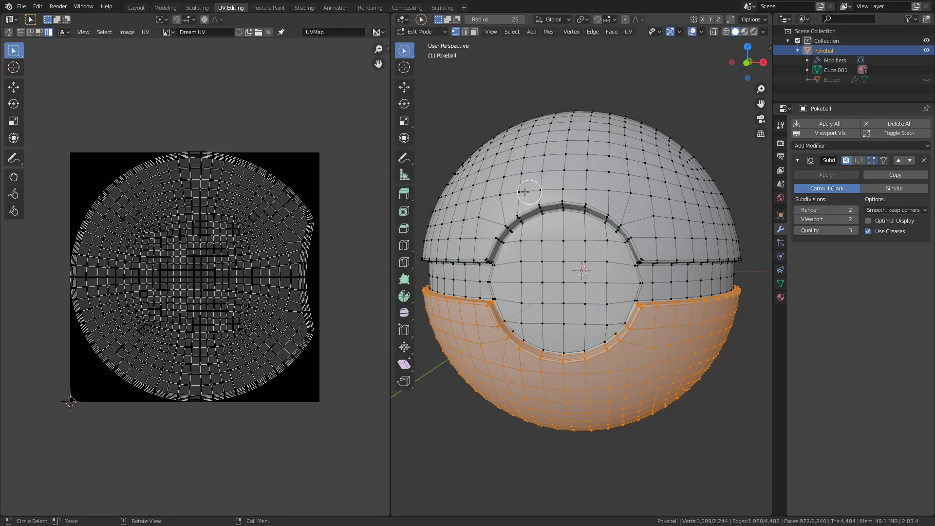
- Switch to Blender and reload the Dream UV image in the UV editor
click(126, 32)
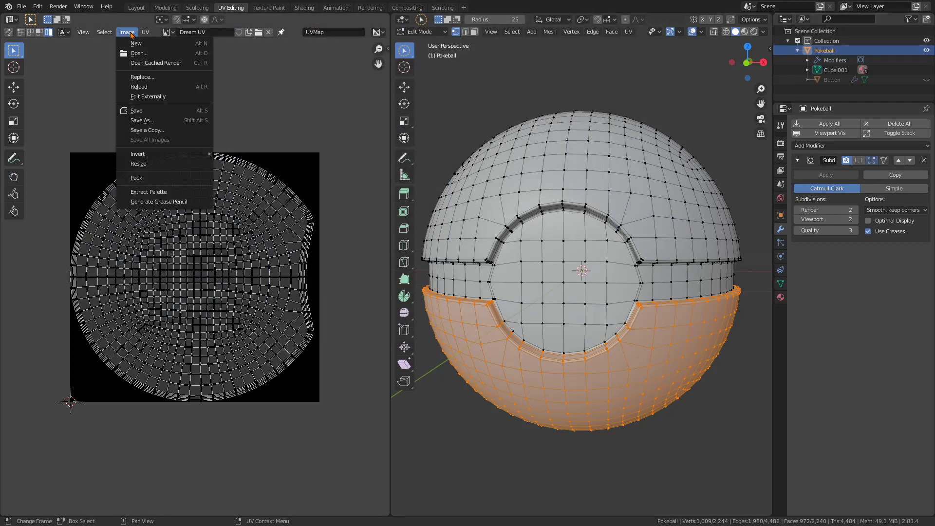
click(164, 90)
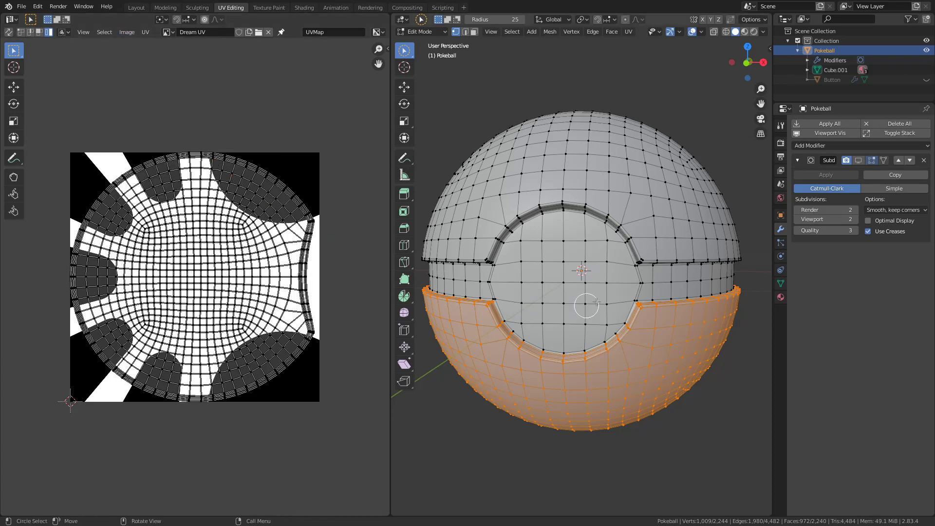
key(c)
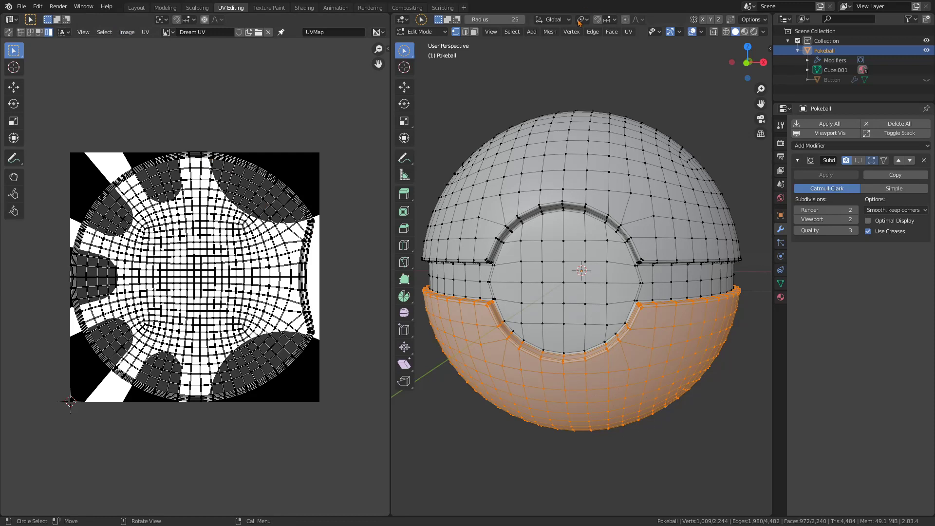
- In the Shading workspace, add a Texture Coordinate, Mapping and Image Texture setup feeding the Bottom material's Base Color
click(304, 8)
scroll(397, 352, up, 3)
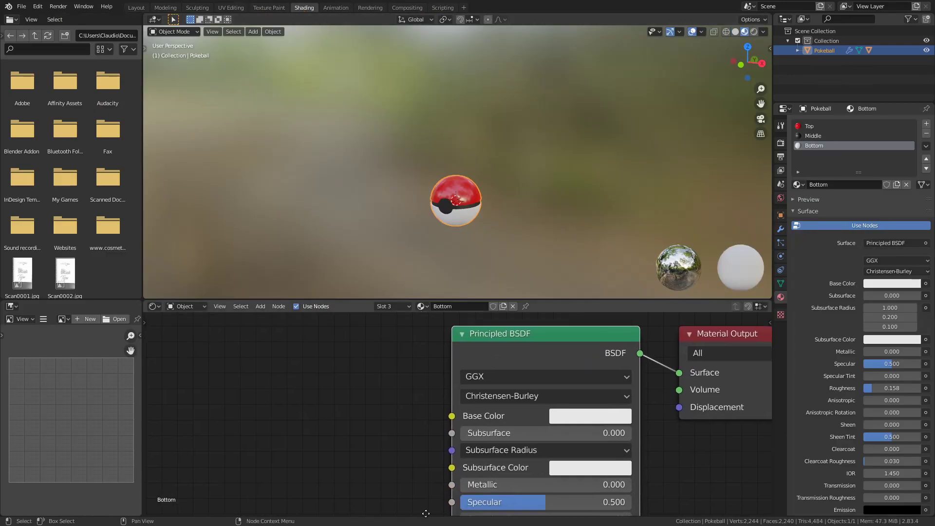
scroll(388, 403, down, 3)
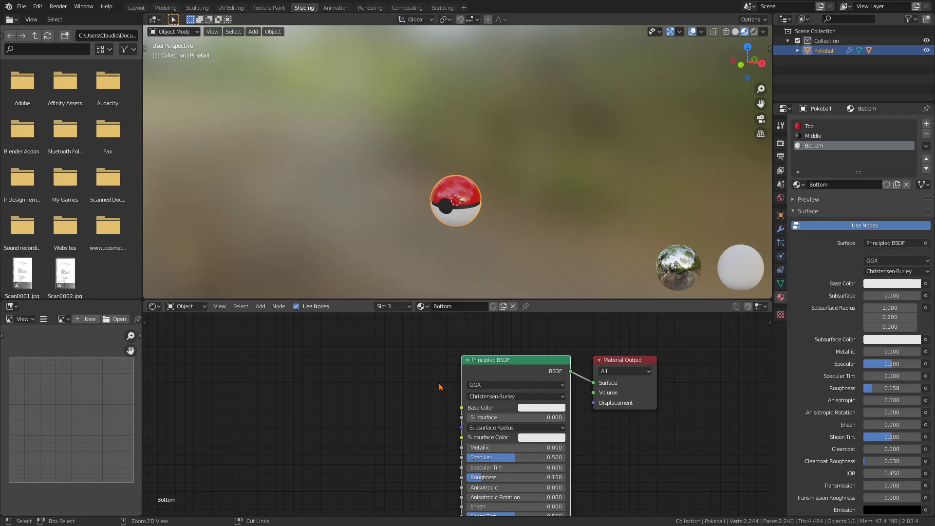
key(ctrl+t)
middle_drag(422, 419, 417, 334)
scroll(475, 469, up, 2)
middle_drag(475, 469, 592, 471)
scroll(538, 463, down, 2)
scroll(539, 463, up, 1)
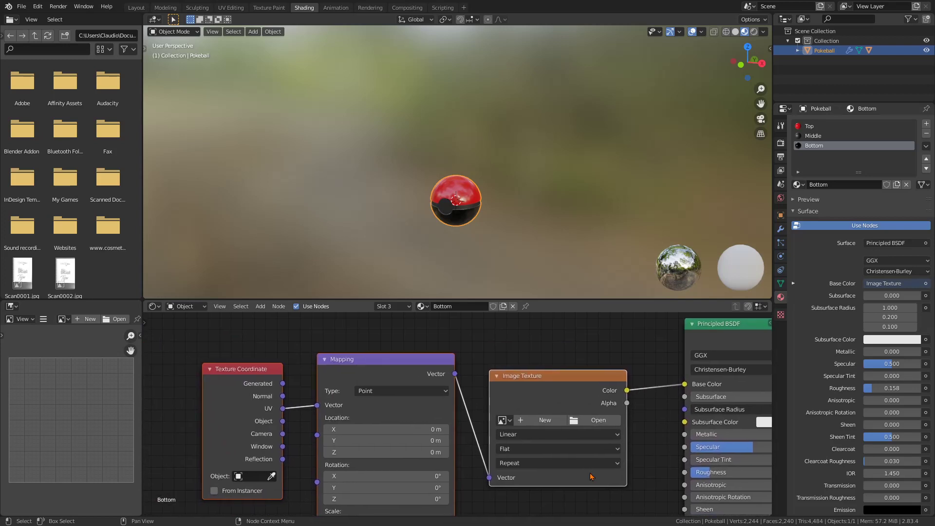
- Assign the Dream UV image to the Image Texture node and inspect the ball from the front
click(508, 420)
click(529, 303)
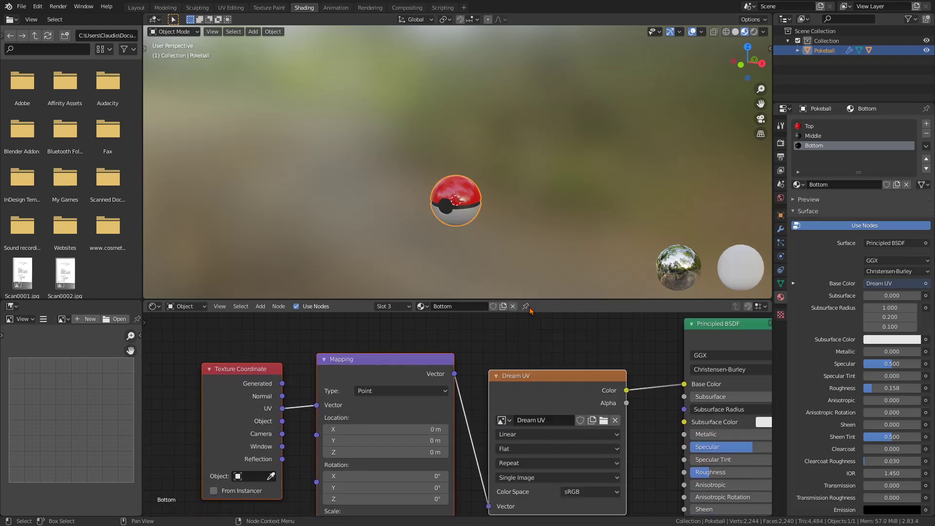
middle_drag(467, 268, 395, 253)
scroll(395, 253, up, 1)
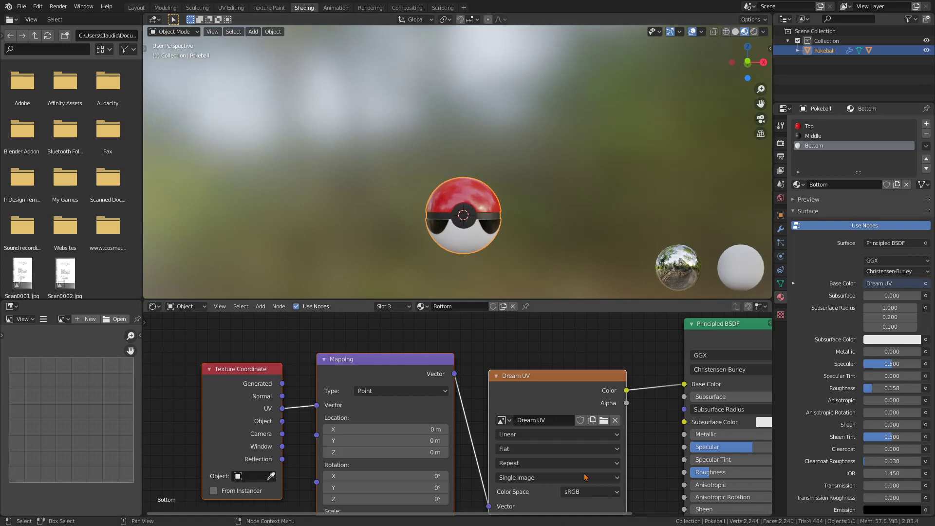
- Move the texture nodes away from the Principled BSDF and insert a ColorRamp between the Dream UV color output and Base Color
middle_drag(253, 346, 233, 345)
drag(233, 345, 514, 511)
drag(587, 385, 356, 374)
key(shift+a)
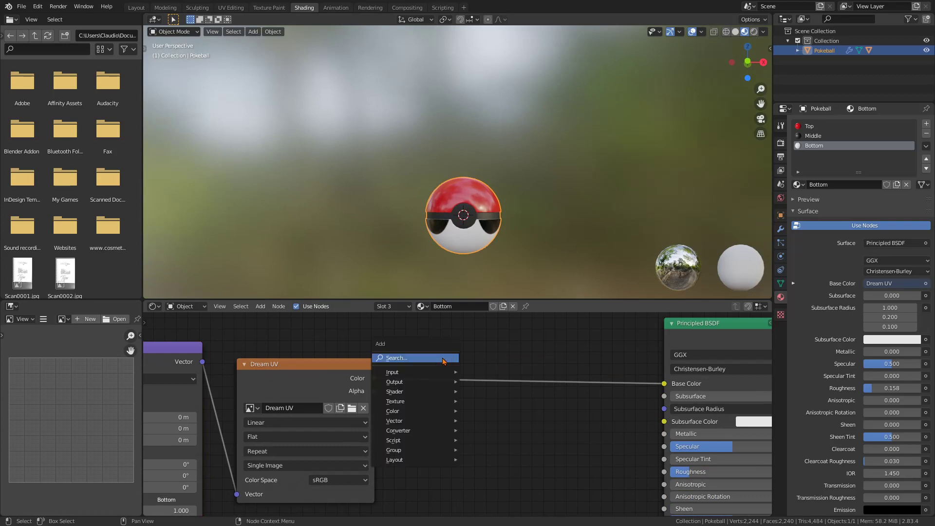
mouse_move(445, 413)
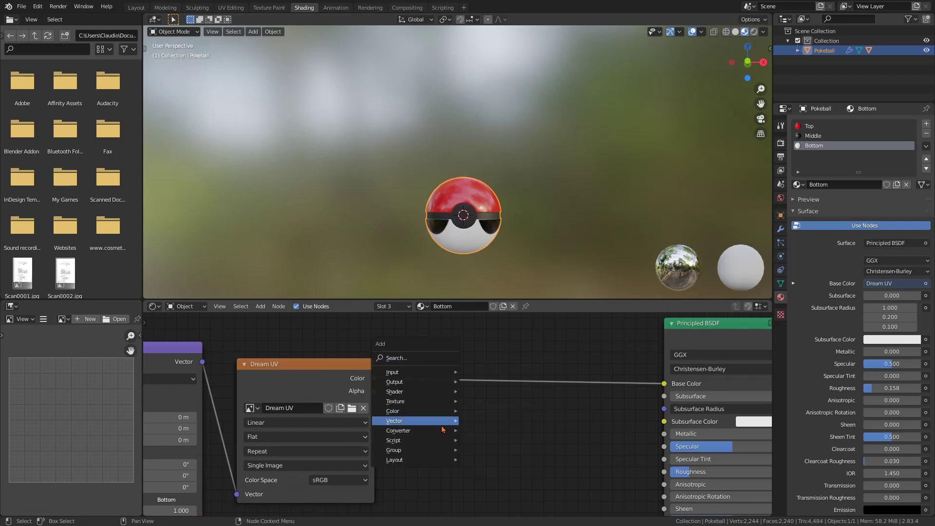
mouse_move(444, 430)
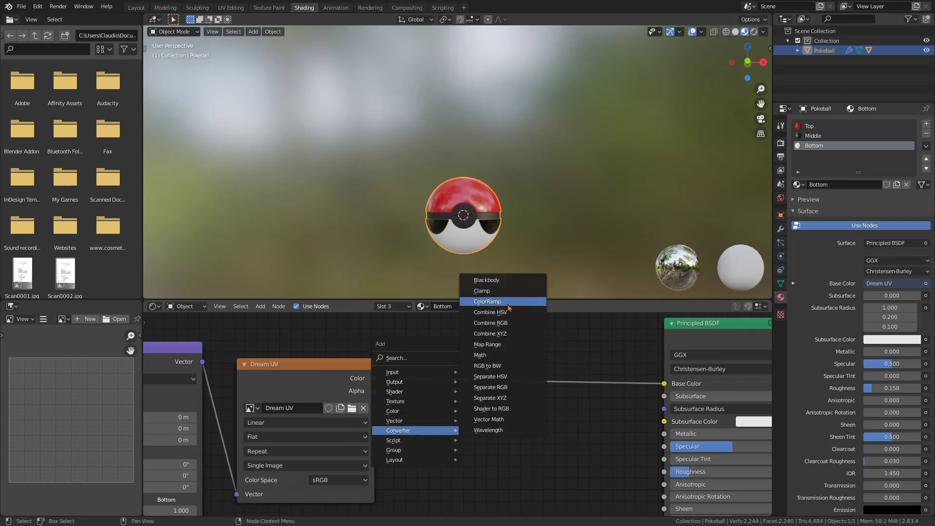
click(487, 302)
click(505, 448)
scroll(546, 498, up, 1)
middle_drag(546, 497, 452, 484)
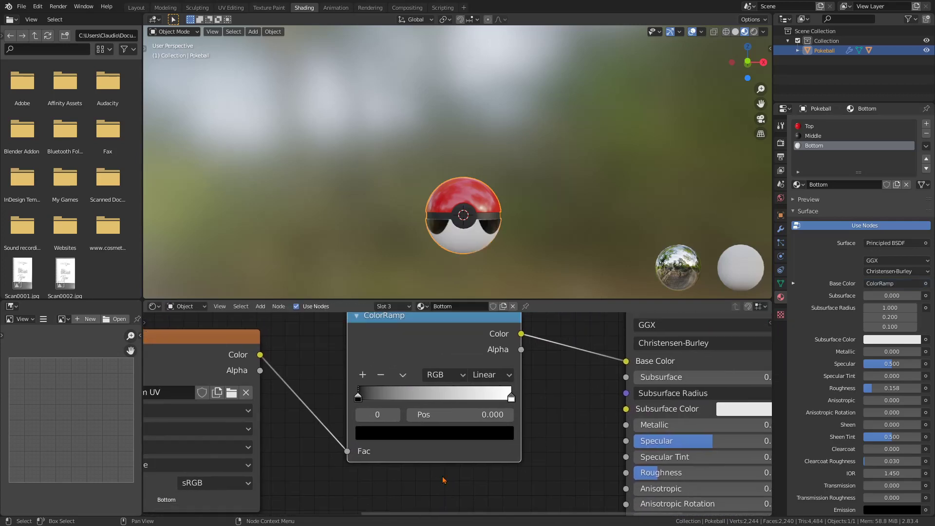
- Set the ColorRamp interpolation to Constant and move its white stop to position 0.514
click(488, 375)
click(488, 456)
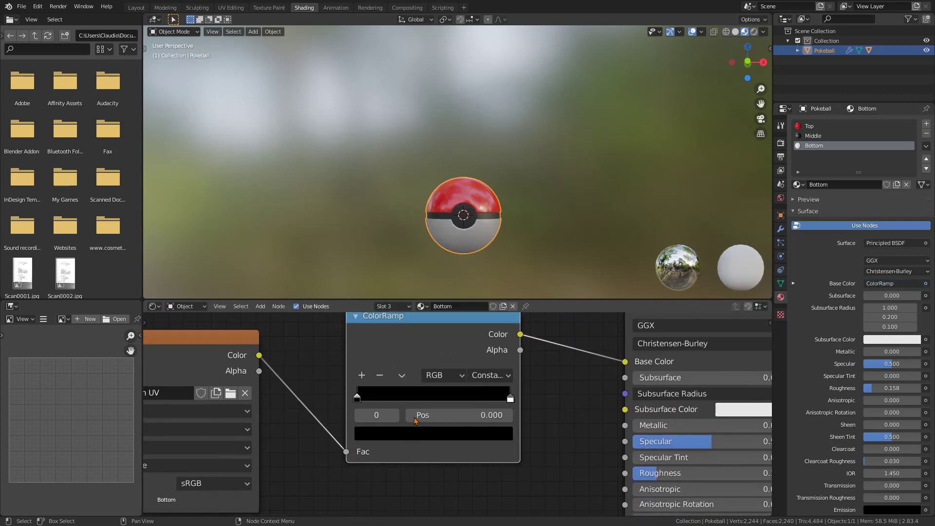
drag(511, 398, 435, 407)
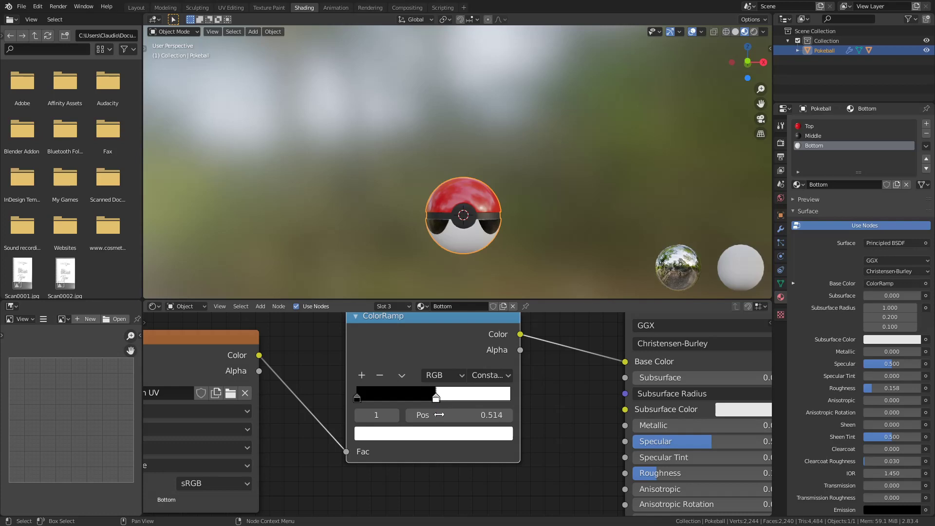
- Set the ColorRamp's white stop to the pink hex colour DF91DC
click(441, 433)
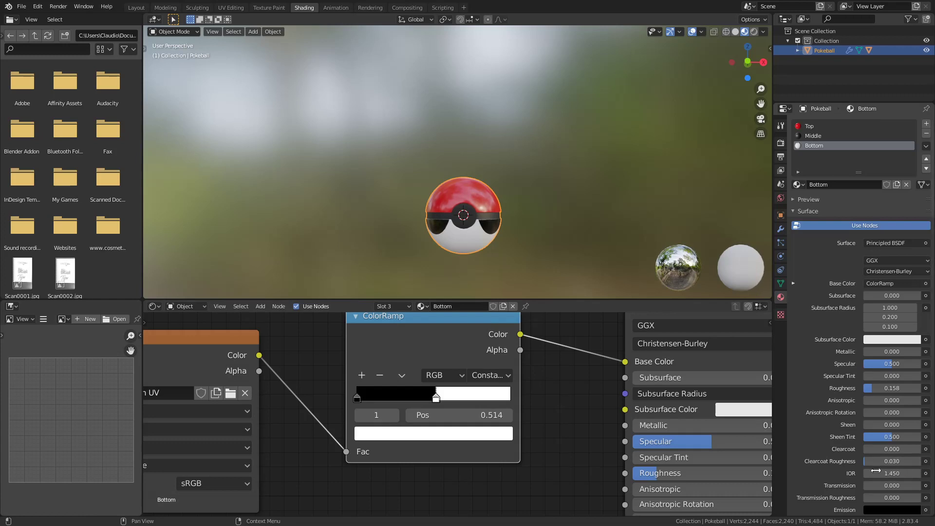
click(436, 435)
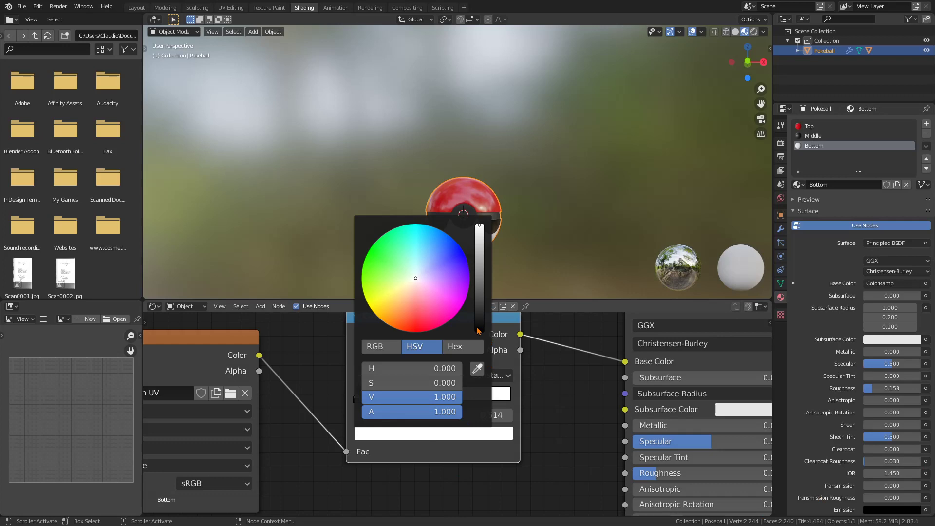
click(453, 346)
click(417, 368)
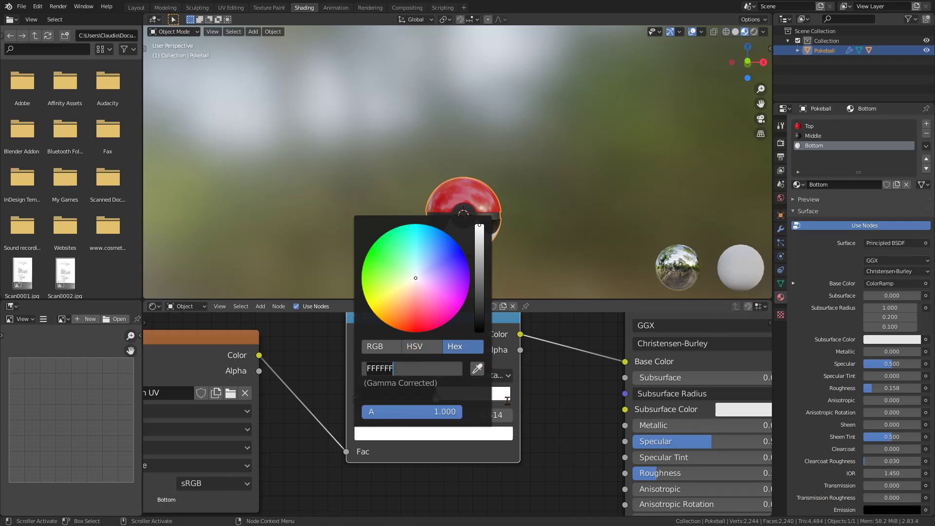
text(DF)
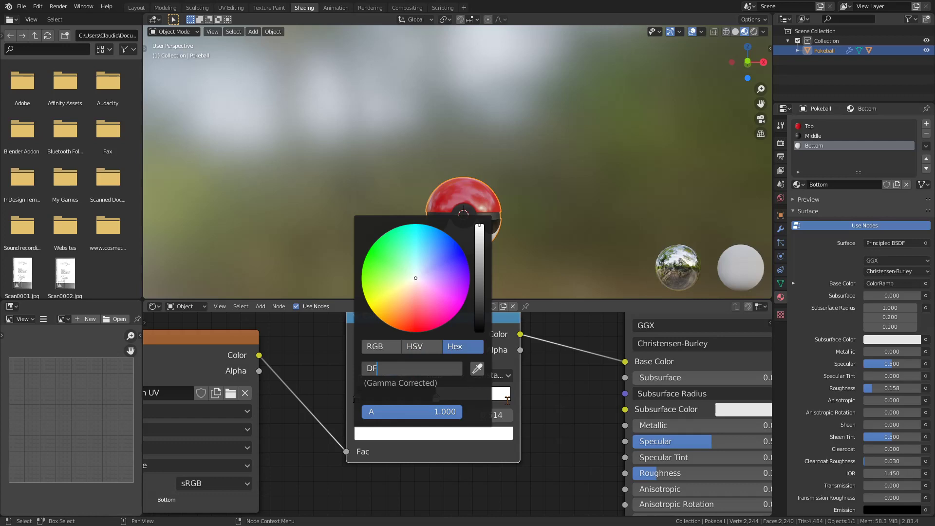
text(91dc)
key(Return)
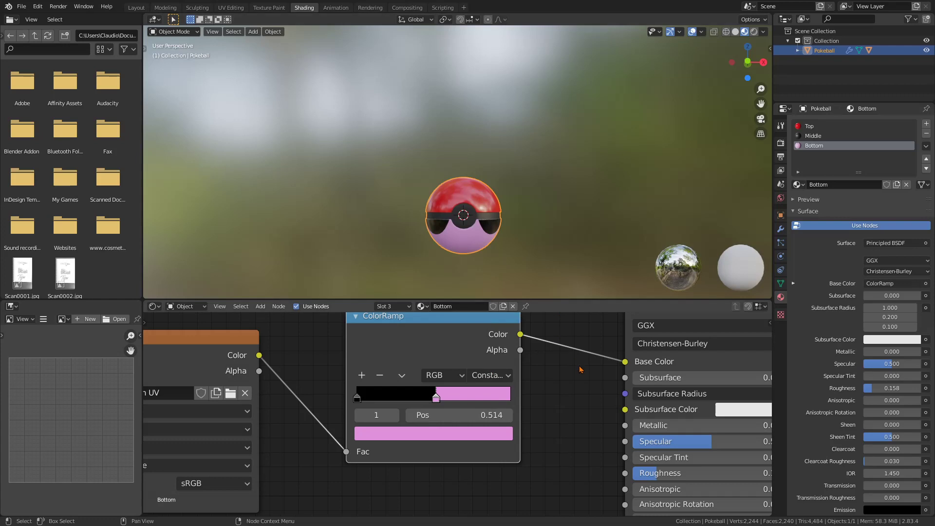
- Reverse the ColorRamp stops, with pink at position 0 and black at 0.464, and show the black stop's colour in HSV
mouse_move(554, 248)
middle_down()
mouse_move(578, 250)
mouse_move(552, 243)
middle_up()
drag(357, 395, 327, 409)
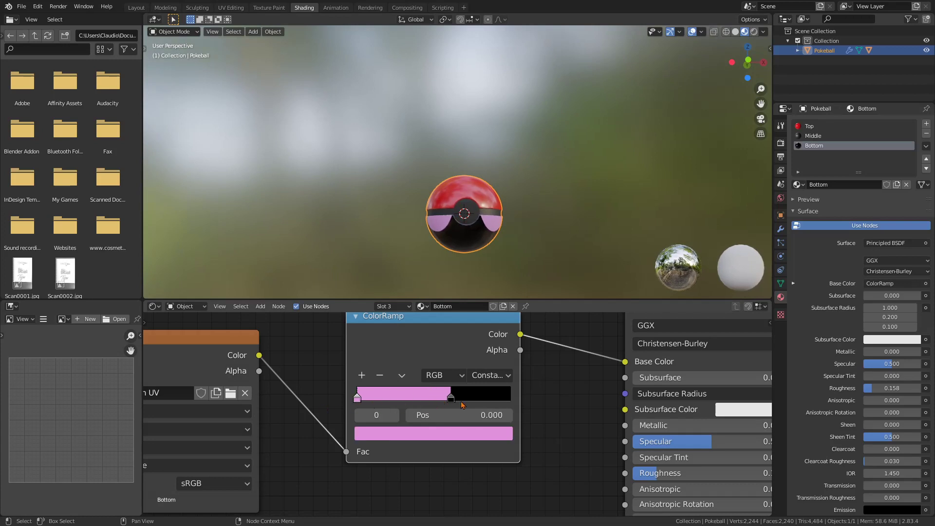
click(449, 400)
click(431, 438)
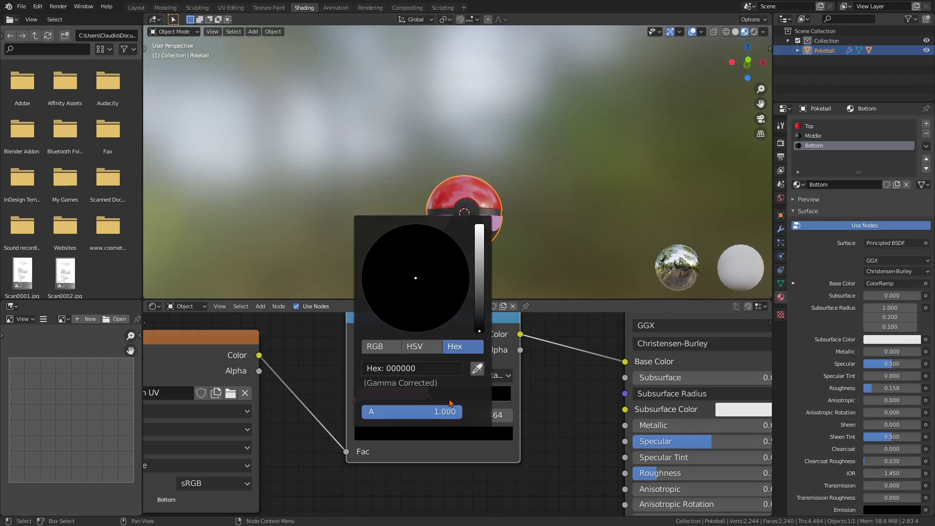
click(418, 347)
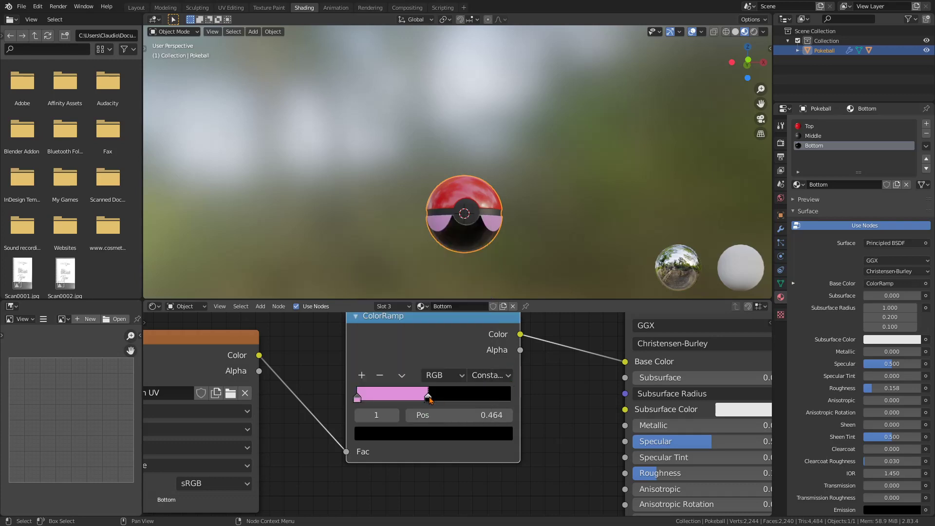
- Shift the ColorRamp node slightly and show the black stop's colour as a hex value
click(360, 401)
mouse_move(411, 435)
mouse_down()
mouse_move(413, 409)
mouse_move(421, 428)
mouse_up()
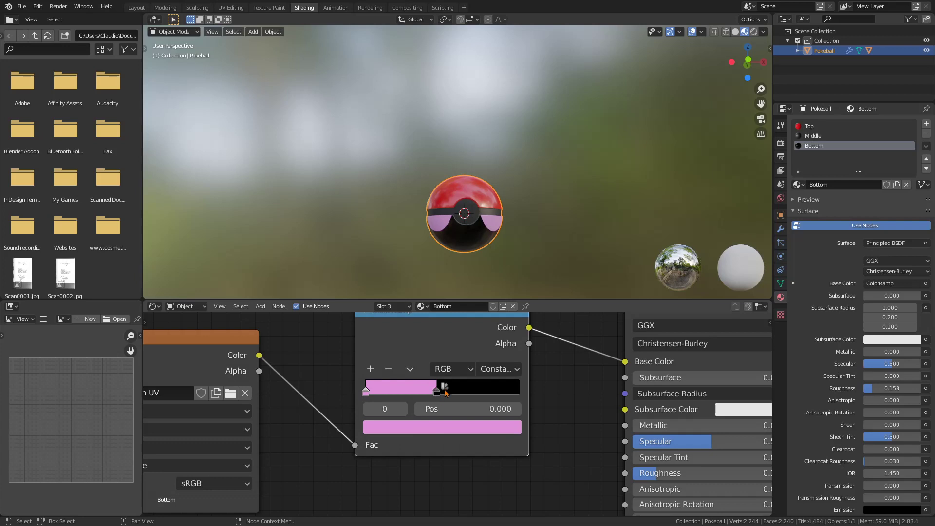
click(437, 393)
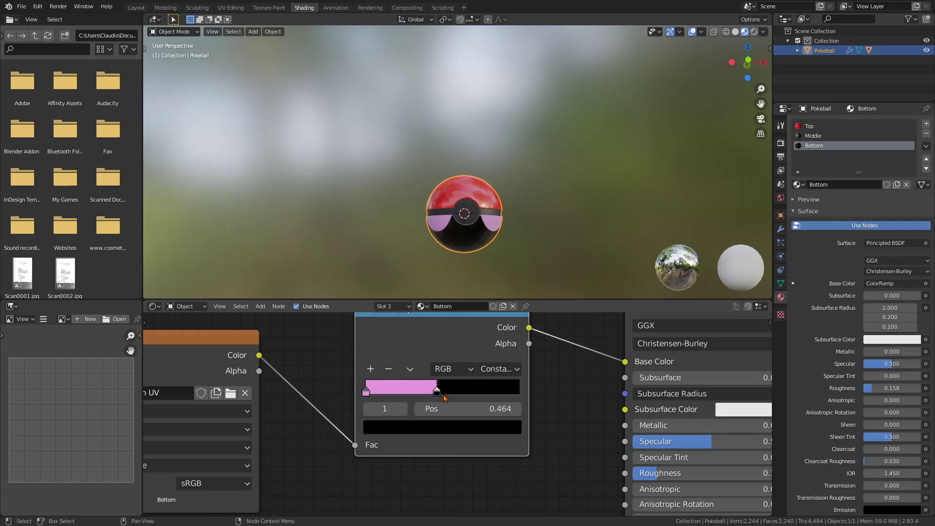
click(430, 431)
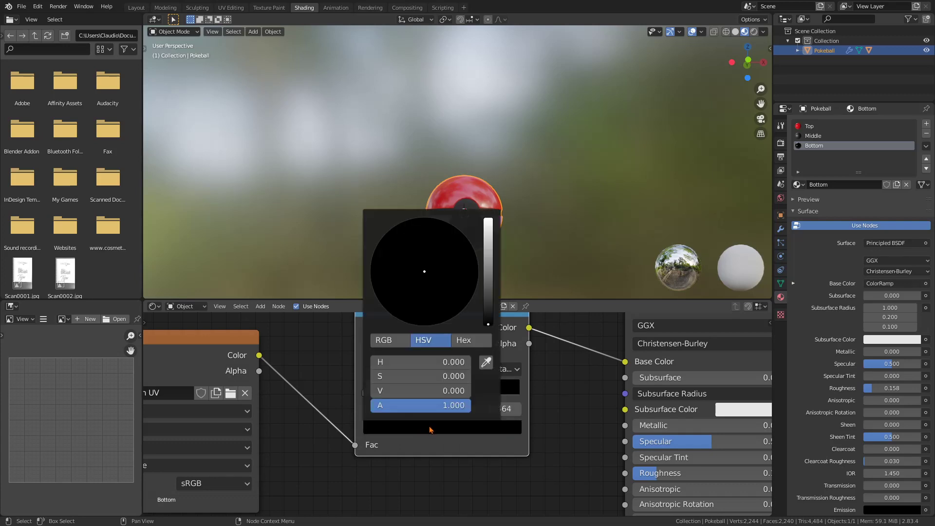
click(465, 341)
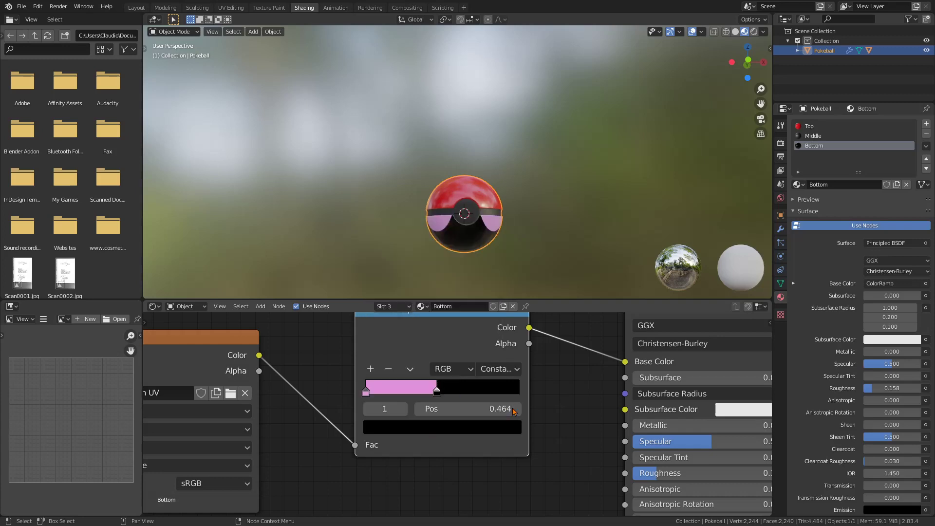
- Copy the hex colour DF91DC from the ColorRamp's pink stop onto the black stop at position 0.464
click(373, 395)
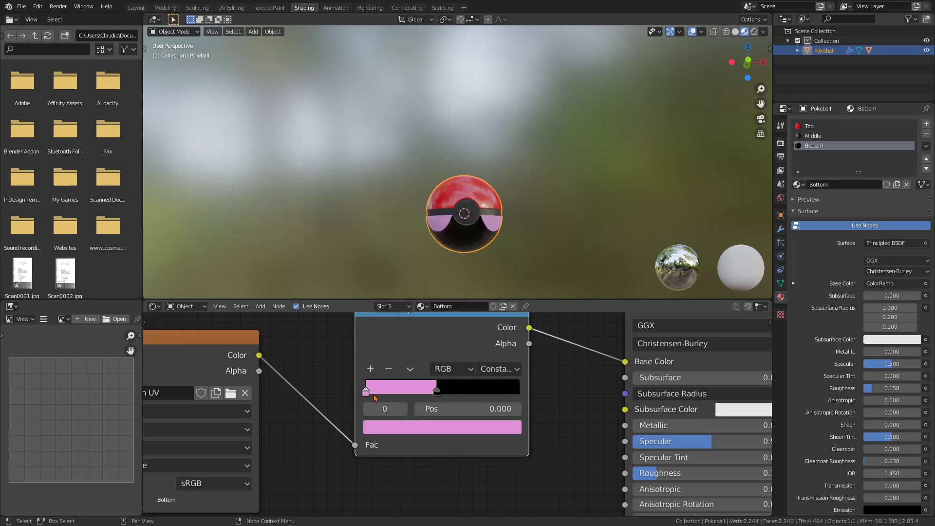
click(447, 426)
click(453, 363)
key(ctrl+c)
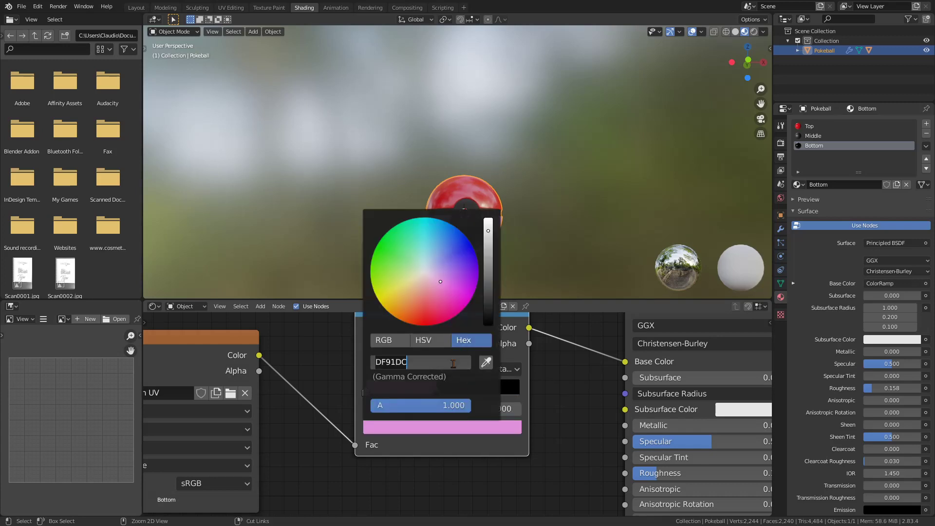
key(Return)
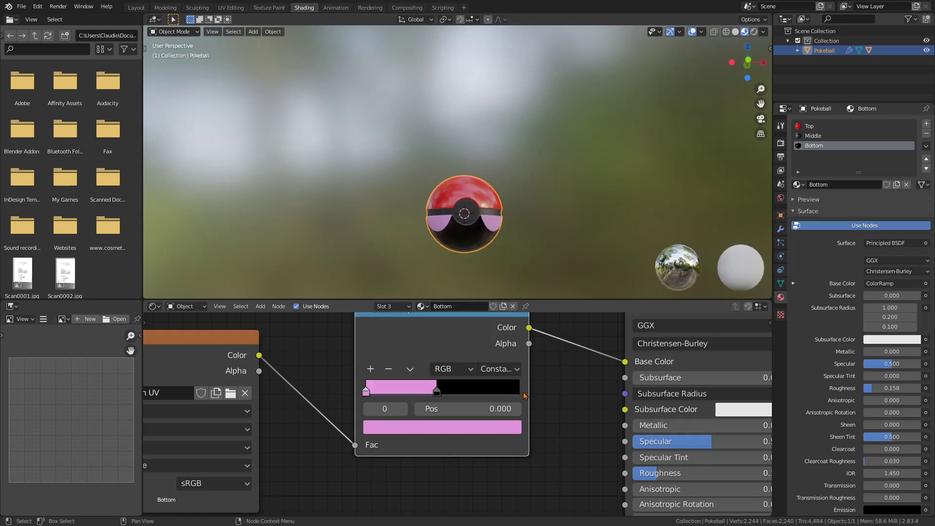
click(438, 393)
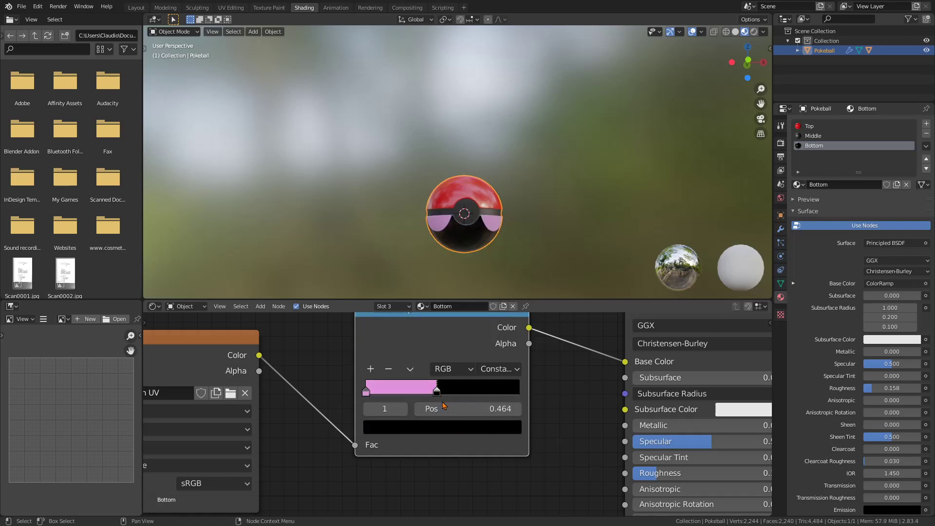
click(450, 426)
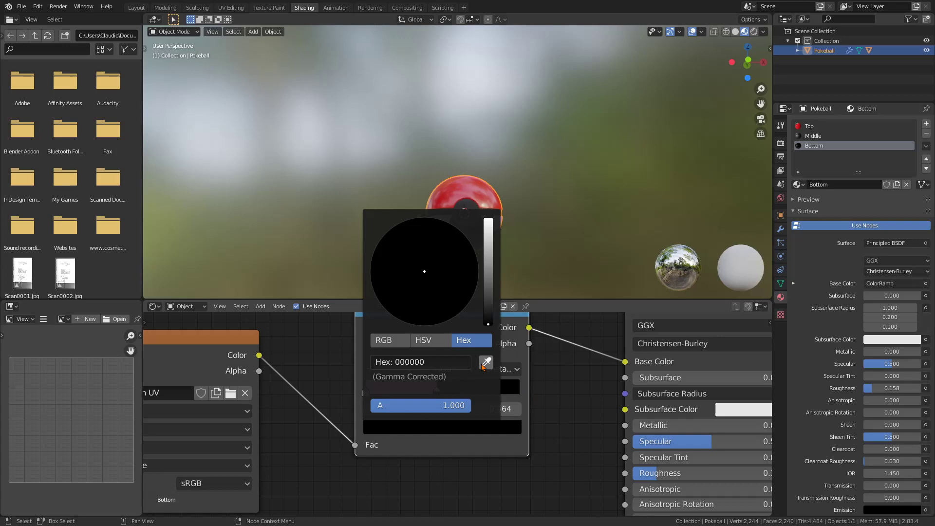
click(431, 364)
key(ctrl+v)
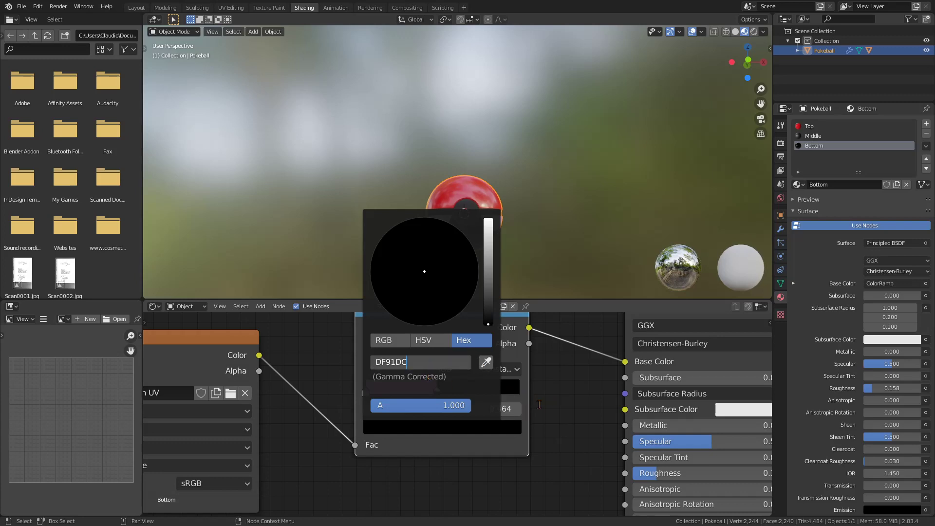
key(Return)
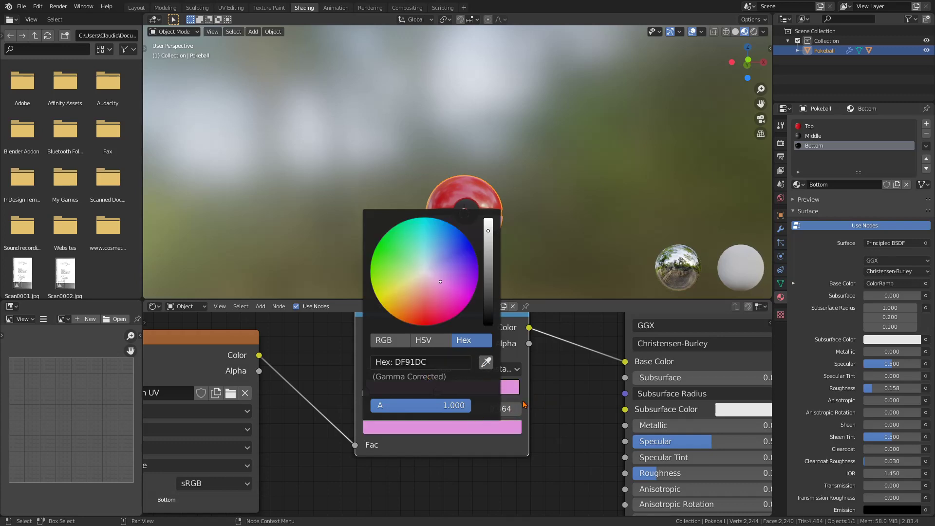
- Darken the colour of the ColorRamp stop at 0.464 to the purple 571F7E and move the node down slightly
click(457, 432)
drag(491, 252, 488, 272)
click(464, 274)
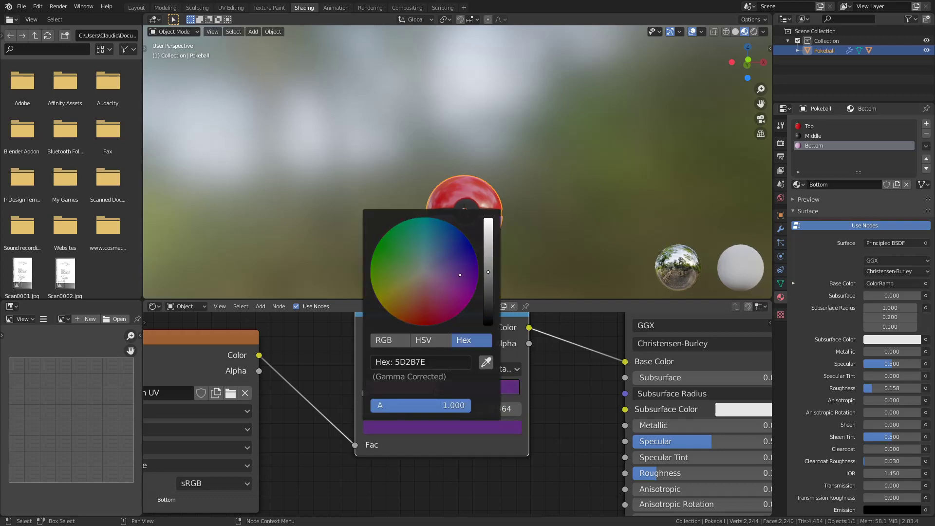
drag(522, 323, 520, 343)
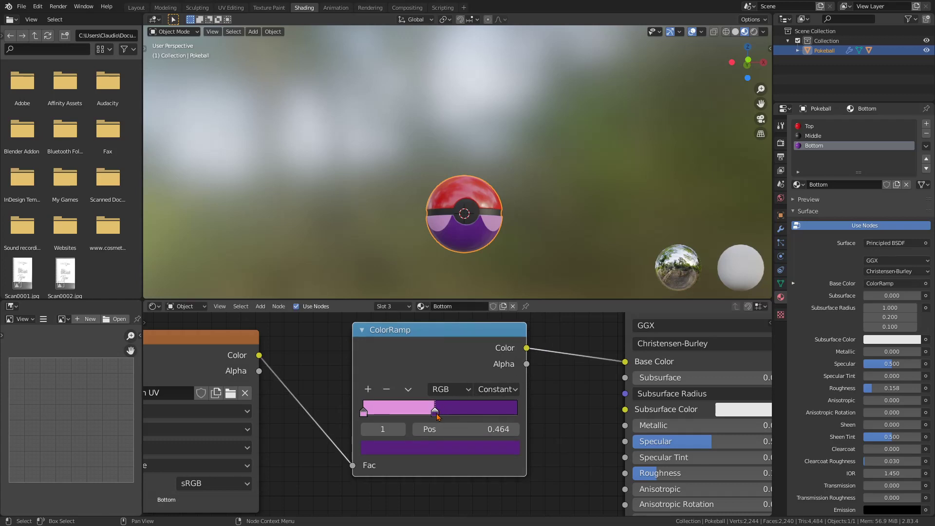
- Lighten the purple stop to saturation 0.526 and value 0.771 in HSV, and shift its hue towards blue-violet
click(436, 443)
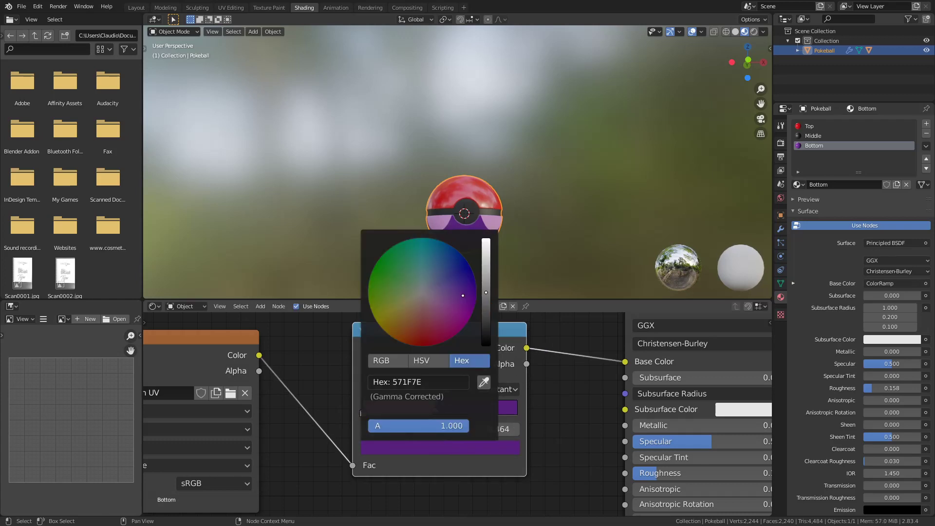
drag(486, 292, 486, 297)
click(422, 360)
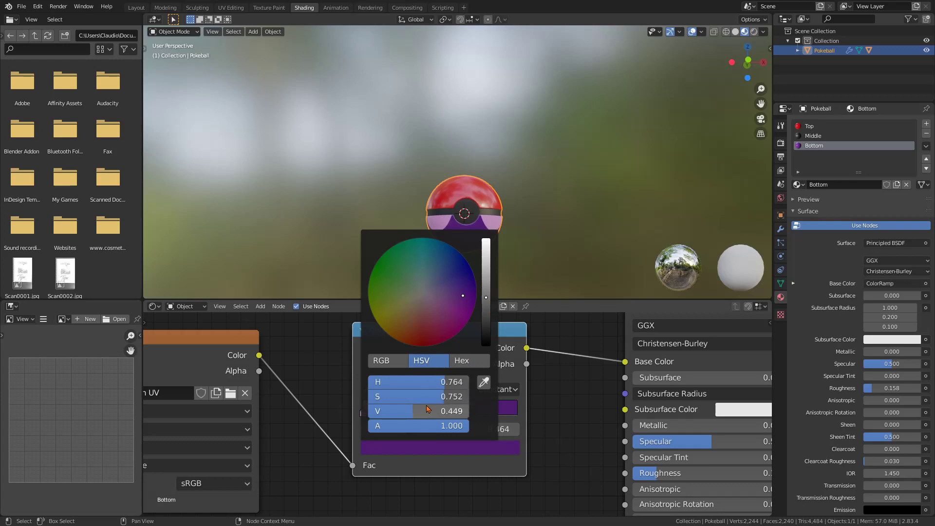
mouse_move(433, 398)
mouse_down()
mouse_move(401, 398)
mouse_move(421, 398)
mouse_up()
drag(488, 271, 486, 264)
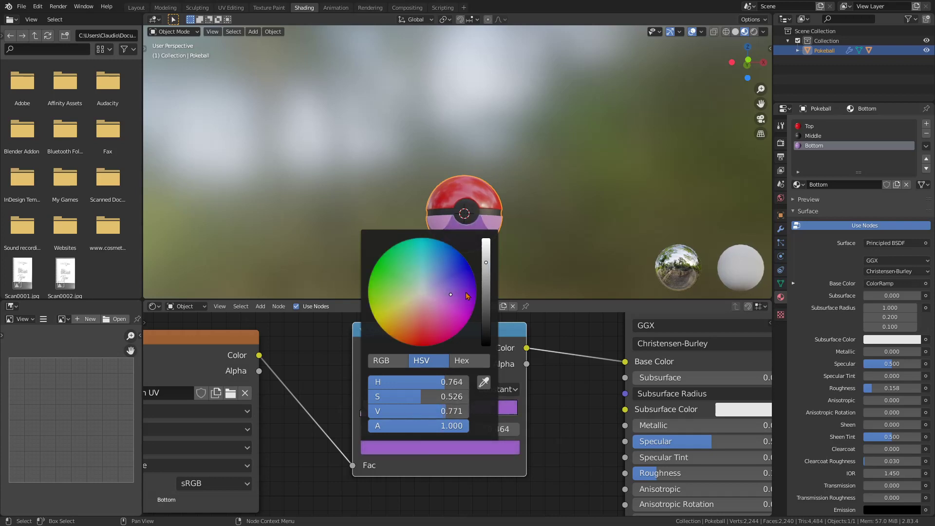
drag(455, 298, 452, 286)
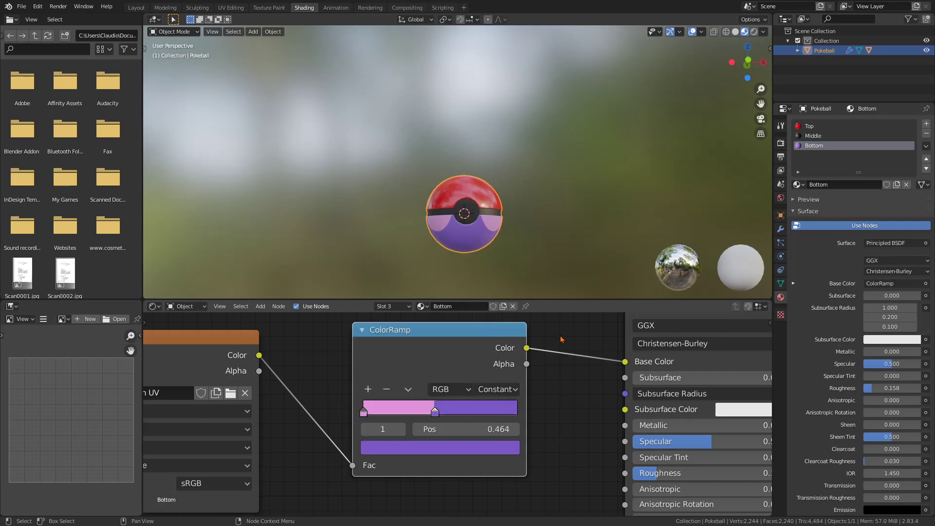
- Switch the node editor to the Top material in slot 1
middle_drag(532, 255, 482, 272)
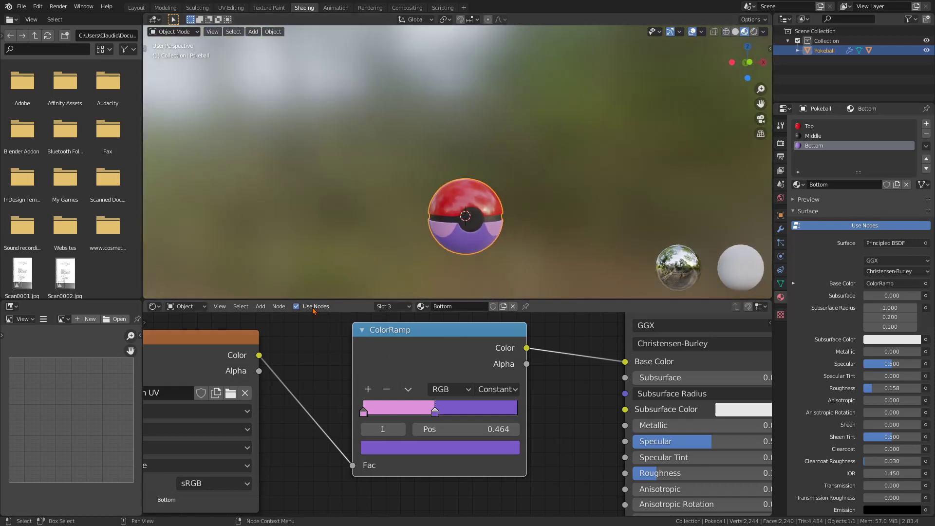
scroll(312, 341, down, 2)
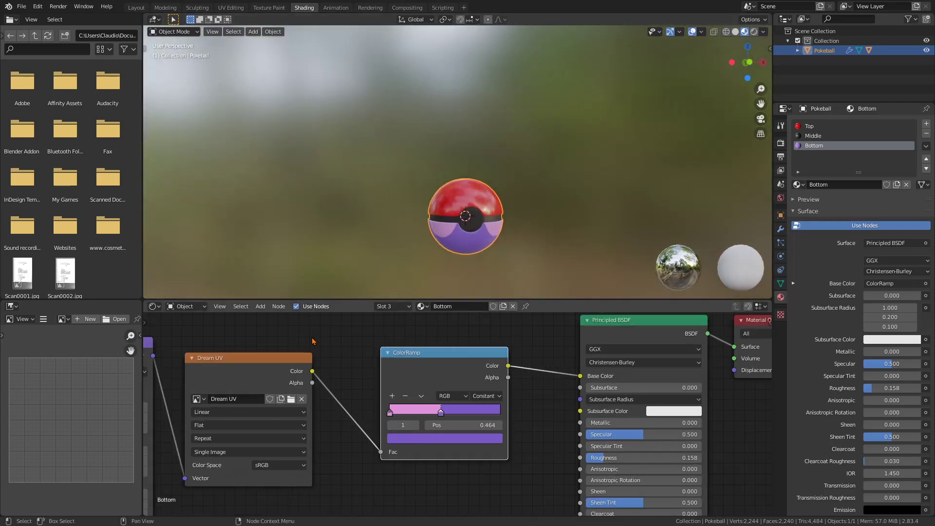
click(279, 306)
click(408, 307)
click(363, 327)
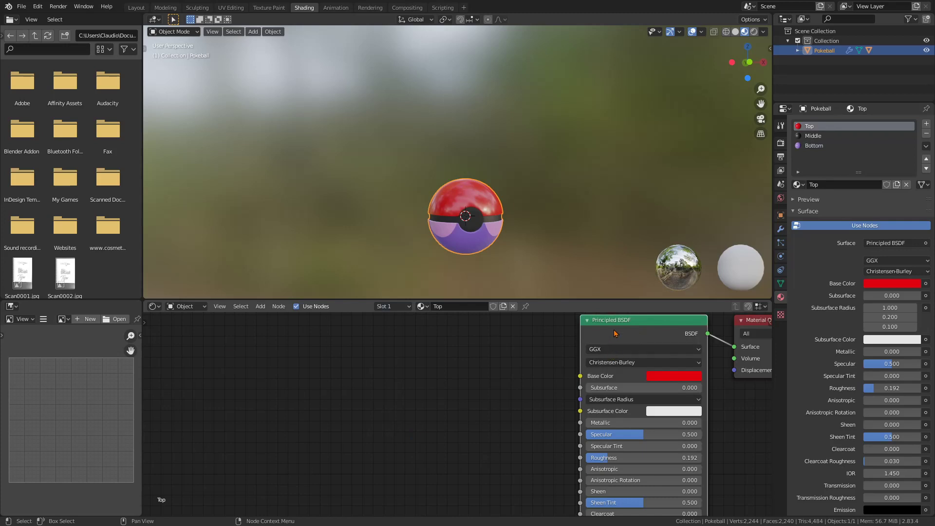
- Add a Texture Coordinate, Mapping and Image Texture setup to the Top material's Principled BSDF and place it clear of the shader
key(ctrl+t)
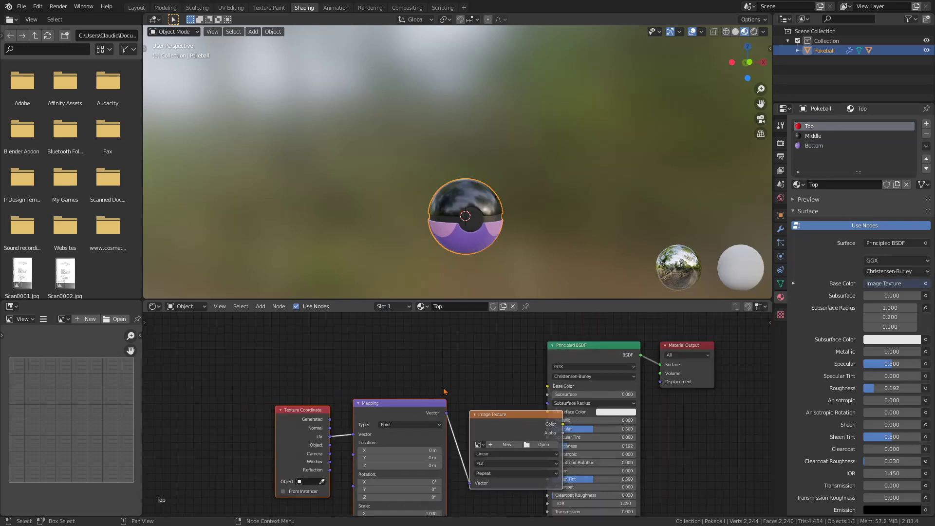
key(g)
click(313, 354)
- Replace the Image Texture node with a Gradient Texture node set to Quadratic sphere
click(371, 386)
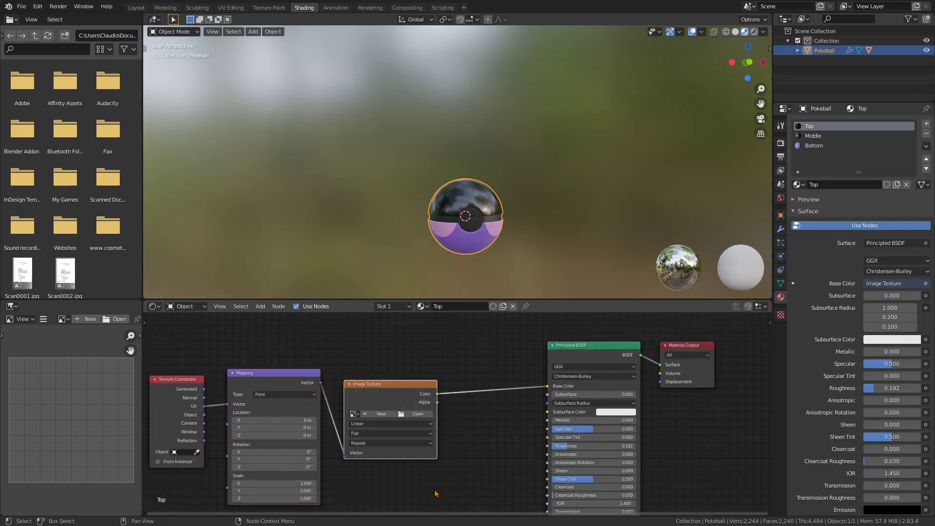
scroll(400, 414, up, 2)
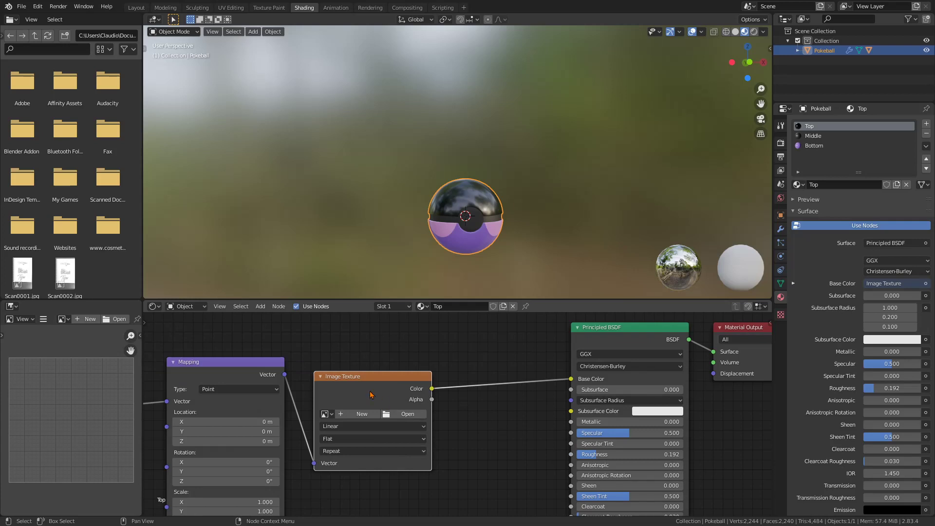
key(x)
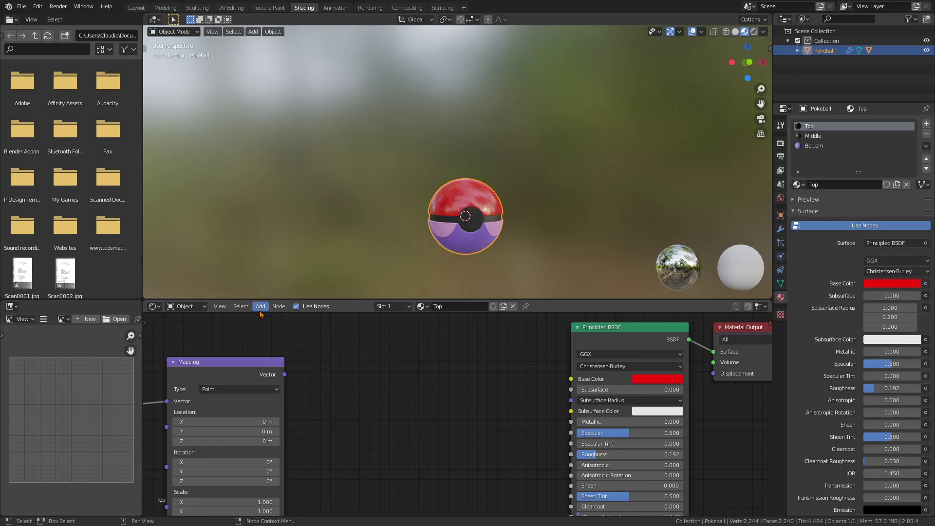
key(shift+a)
mouse_move(370, 400)
mouse_move(367, 381)
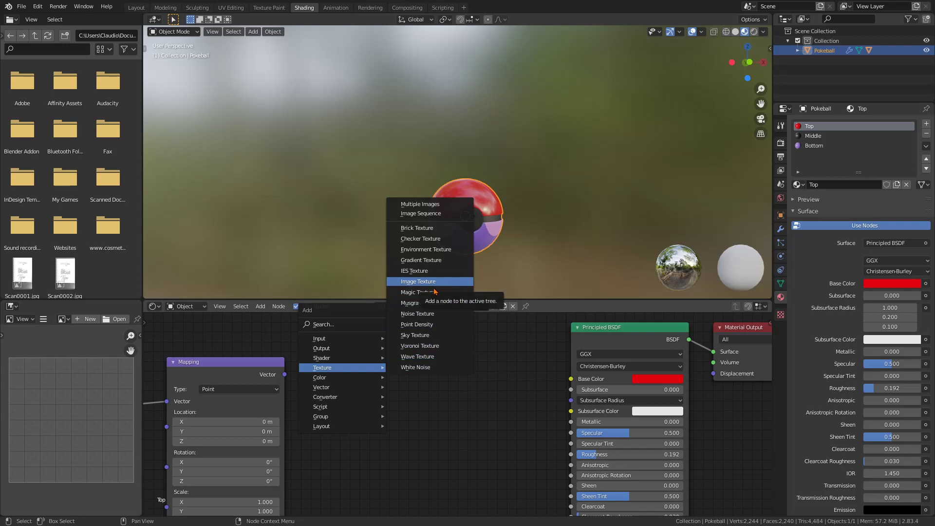
click(422, 260)
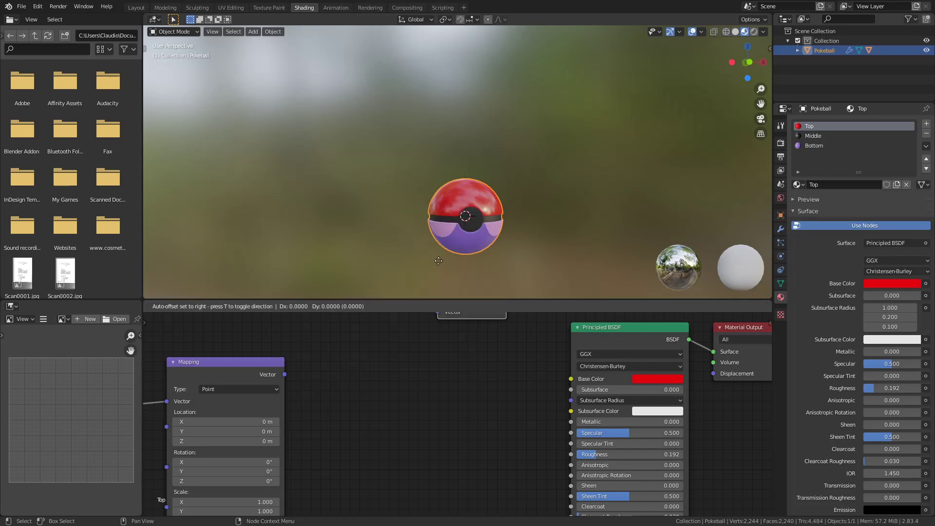
click(354, 352)
click(392, 400)
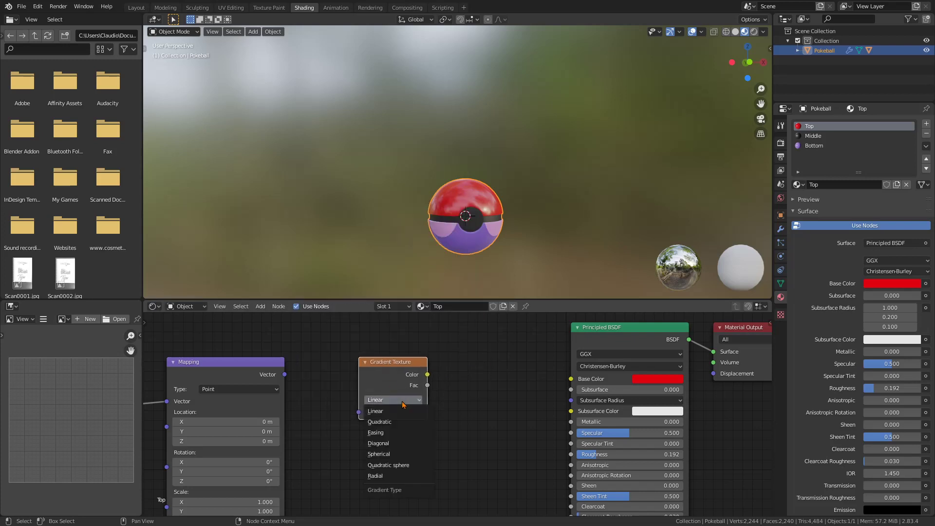
click(398, 465)
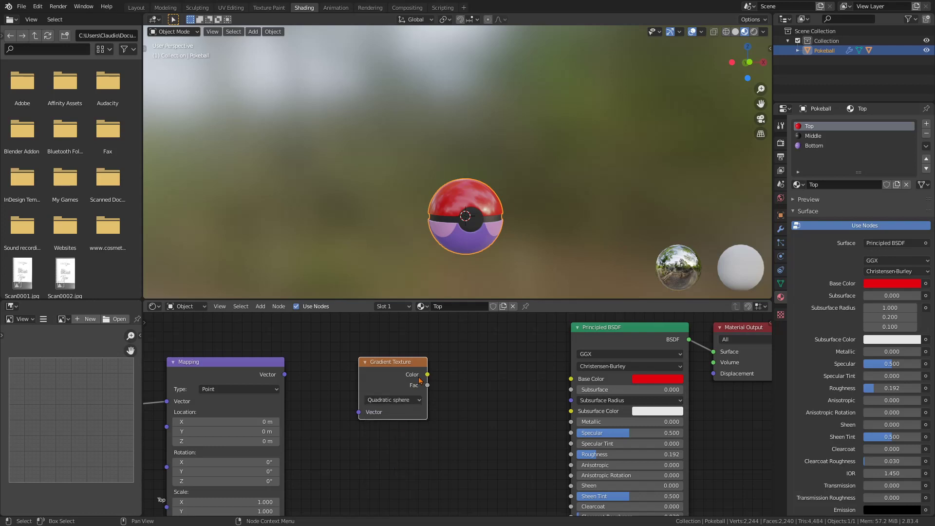
- Wire the Object texture coordinates through the Mapping and Gradient Texture nodes into the Principled BSDF's Base Color
drag(428, 375, 571, 379)
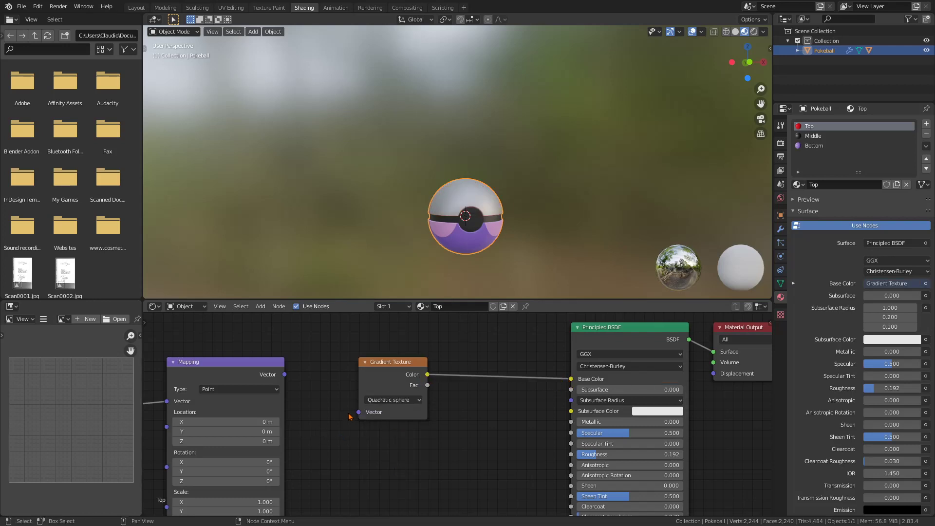
drag(359, 412, 284, 374)
mouse_move(313, 470)
middle_down()
mouse_move(510, 434)
mouse_move(497, 453)
middle_up()
drag(322, 403, 351, 390)
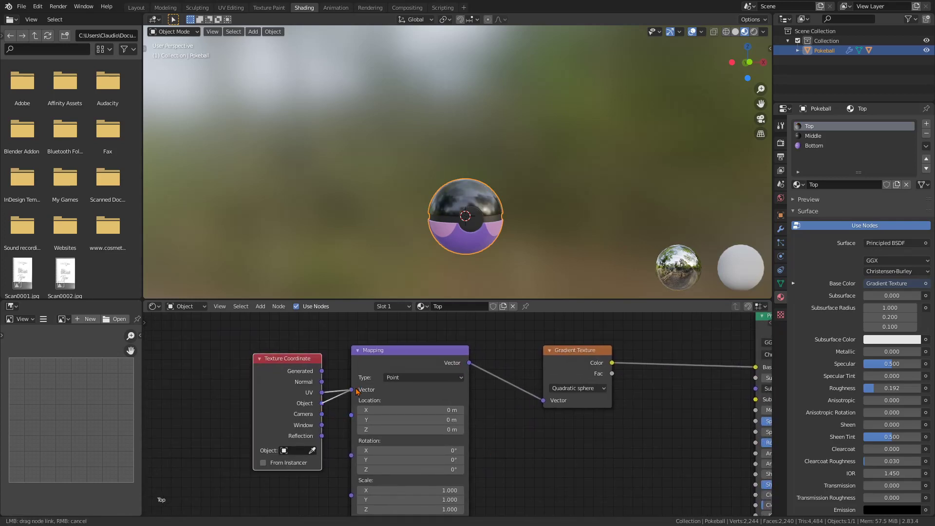
- Set the Mapping node's Z location to -0.75 m
middle_drag(485, 454, 467, 402)
click(402, 378)
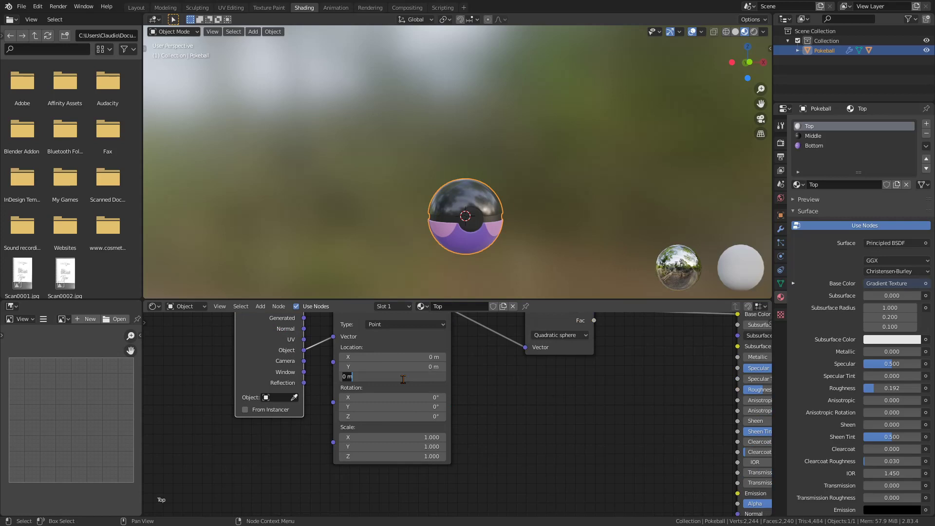
key(BackSpace)
key(Return)
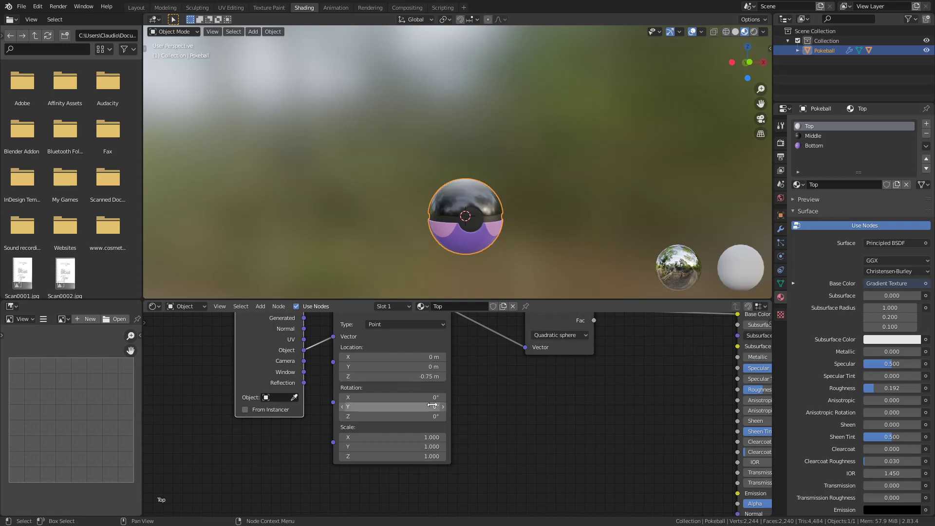
- Set the Mapping node's X rotation to -38°
middle_drag(504, 409, 398, 438)
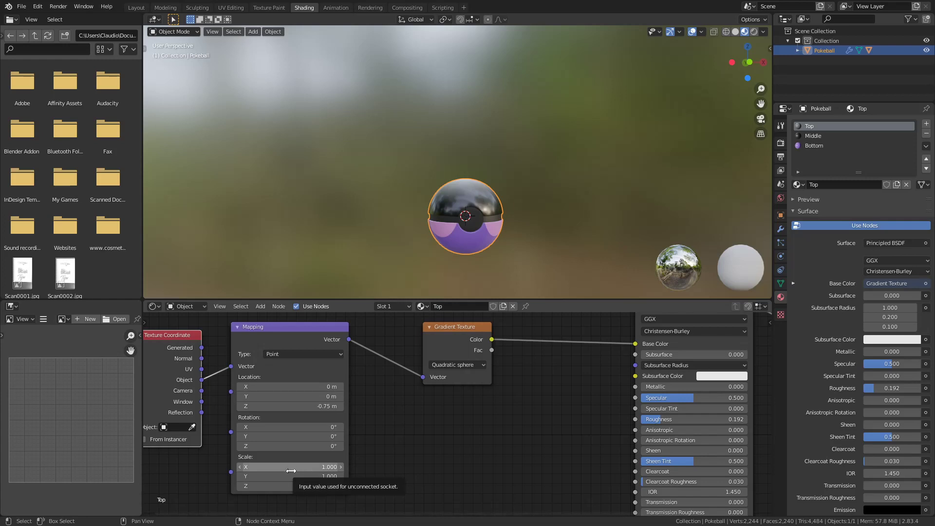
click(294, 427)
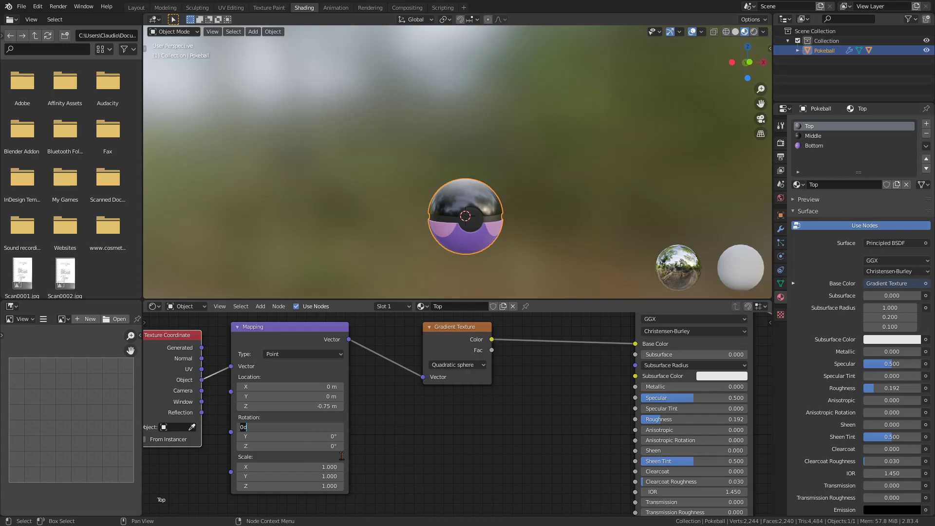
key(BackSpace)
key(Return)
middle_drag(527, 411, 519, 437)
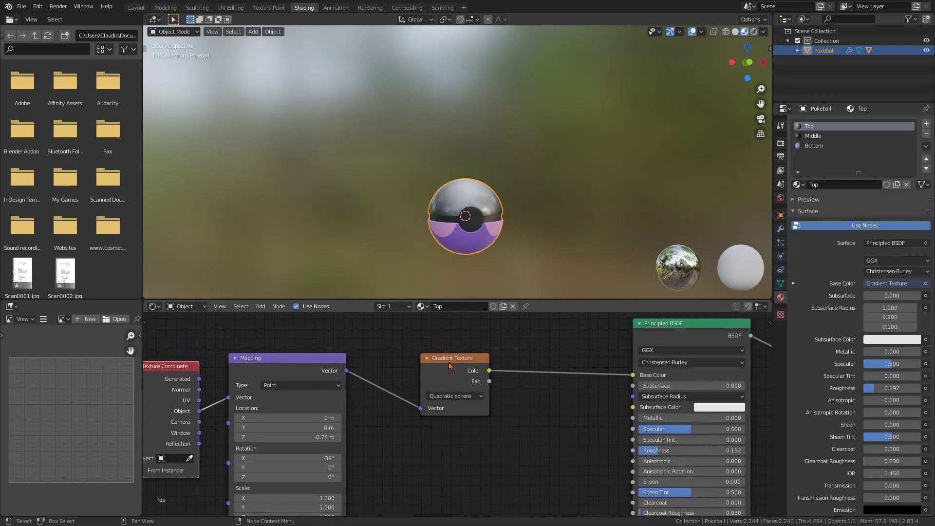
- Make room beside the Gradient Texture node and insert a ColorRamp between it and the Principled BSDF's Base Color
drag(451, 366, 413, 376)
click(464, 360)
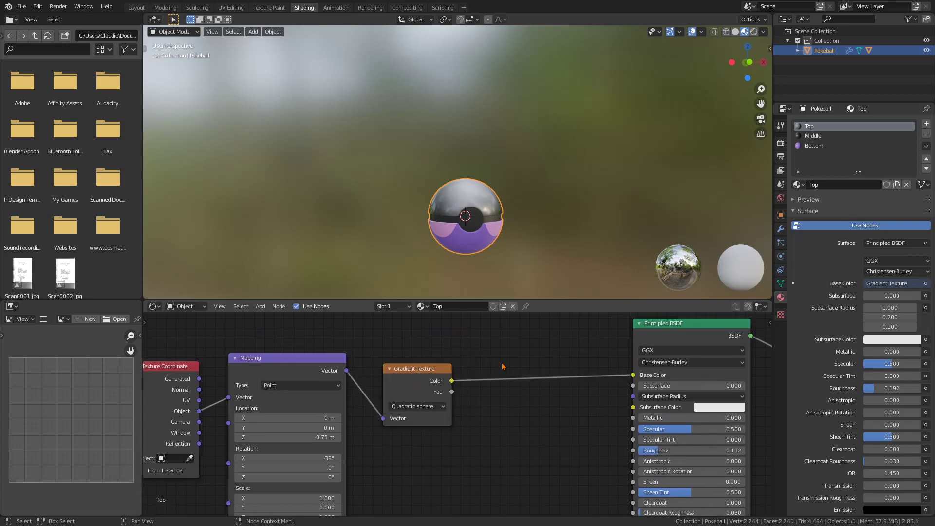
key(shift+a)
mouse_move(482, 392)
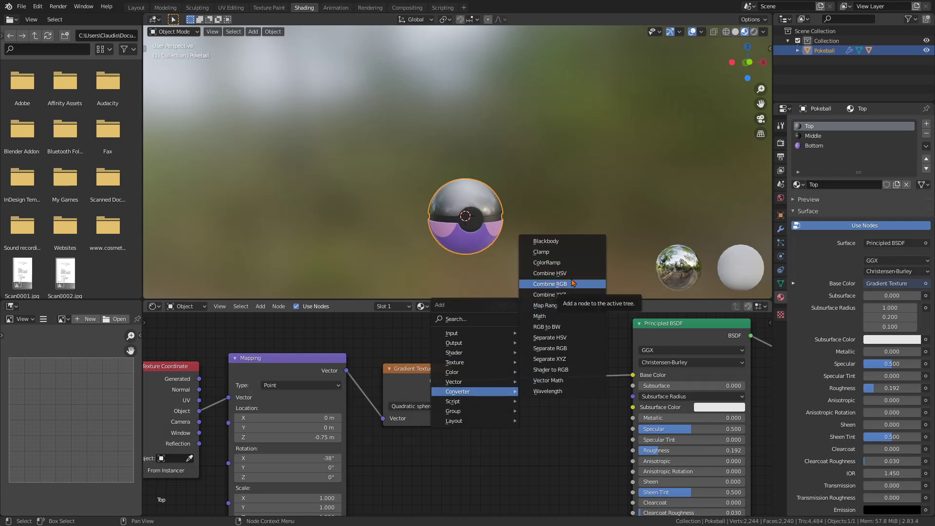
click(546, 263)
click(539, 458)
scroll(538, 458, up, 1)
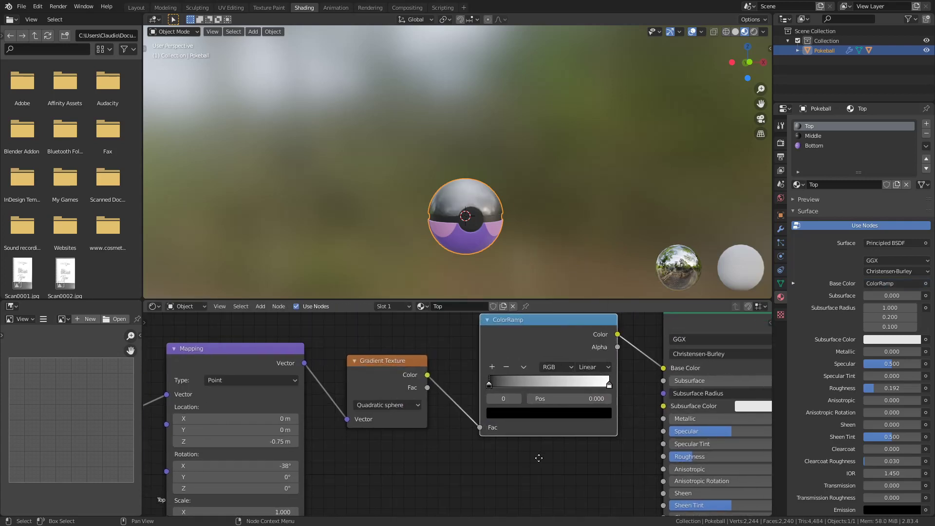
middle_drag(538, 458, 474, 472)
- Set the ColorRamp interpolation to Constant and move its white stop to about 0.409
click(530, 381)
click(544, 445)
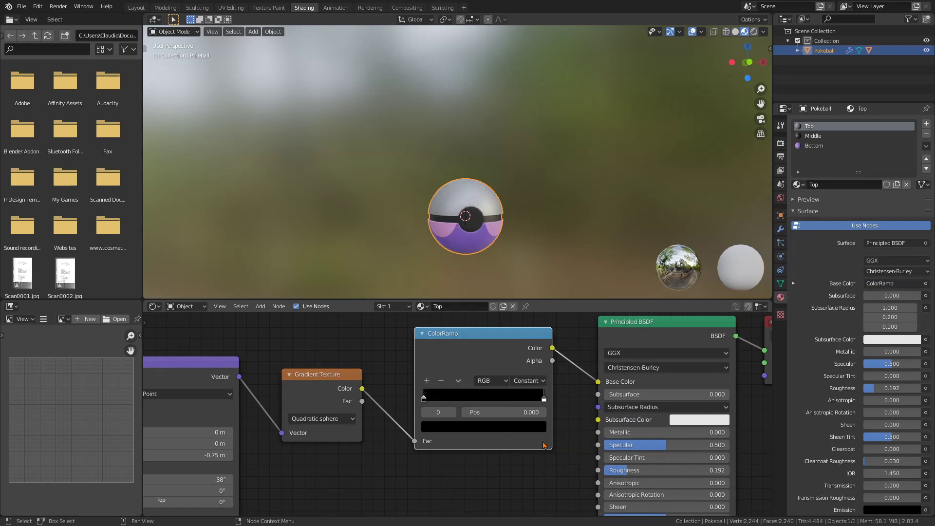
drag(538, 398, 479, 408)
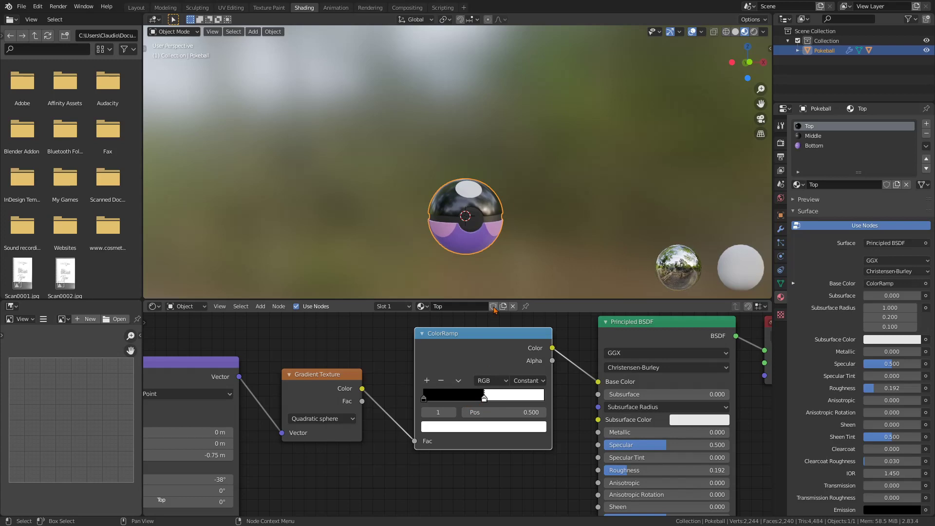
mouse_move(487, 246)
middle_down()
mouse_move(484, 283)
mouse_move(490, 243)
middle_up()
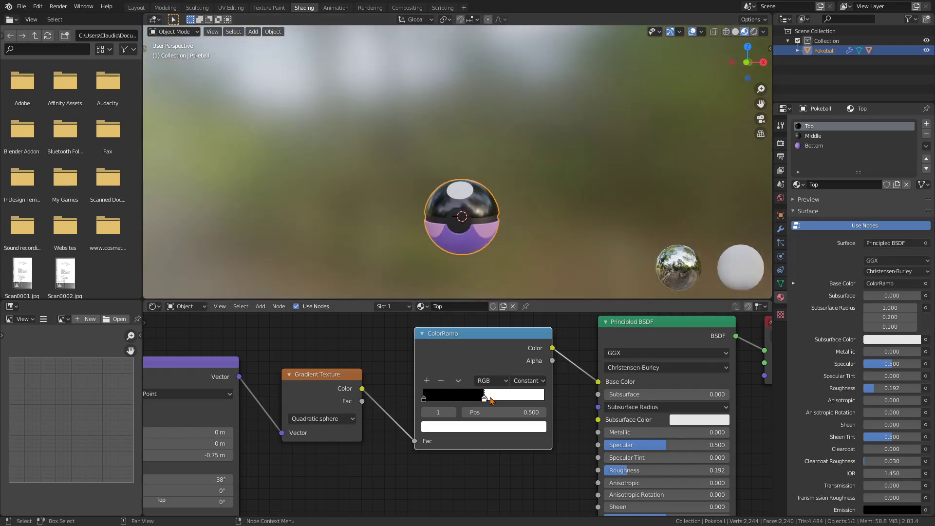
drag(485, 400, 476, 403)
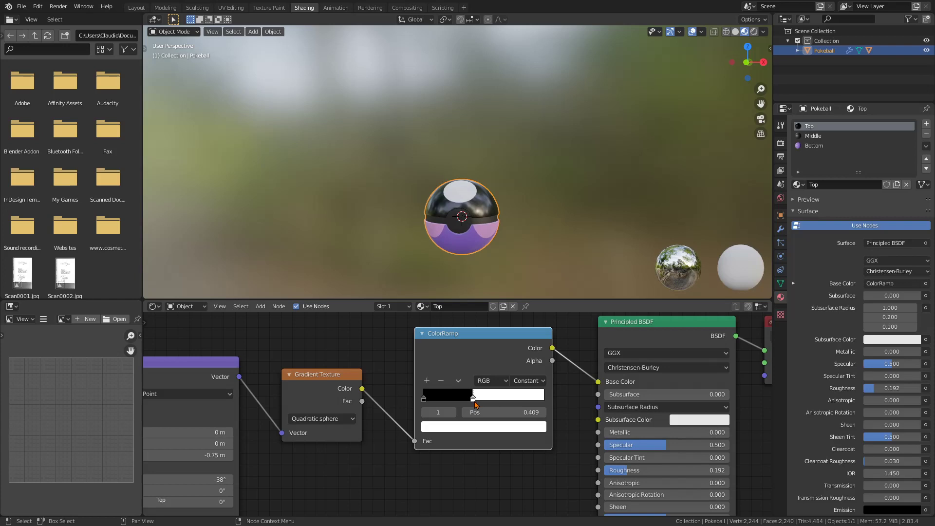
- Unhide the Button object parented under the Pokeball
middle_drag(509, 220, 520, 245)
scroll(521, 249, up, 2)
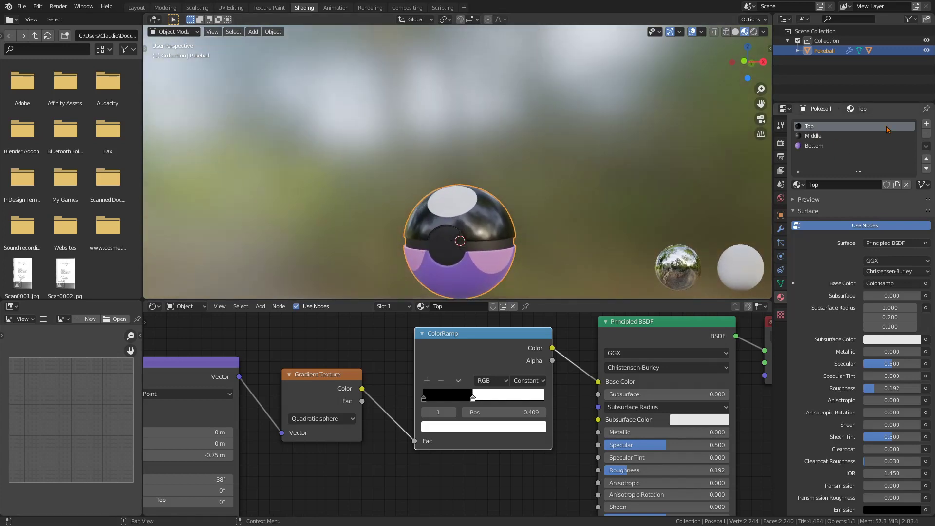
click(798, 51)
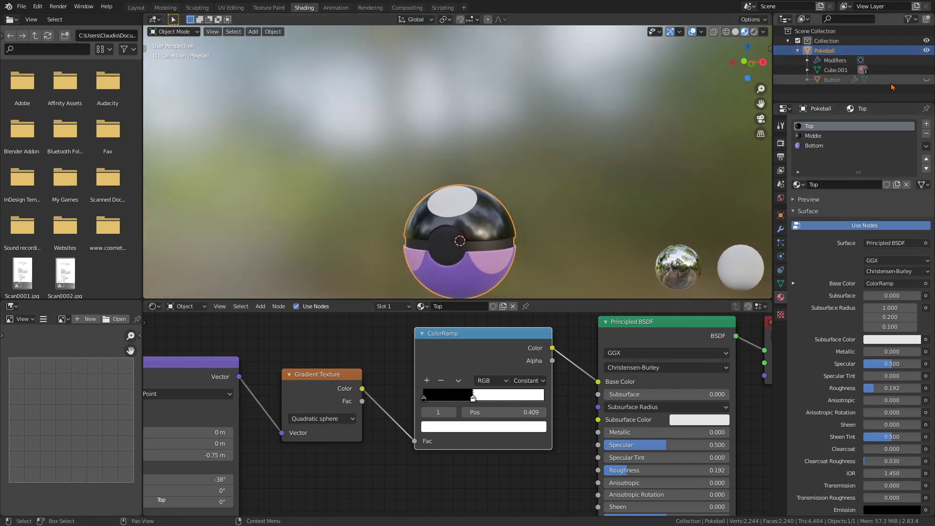
click(925, 81)
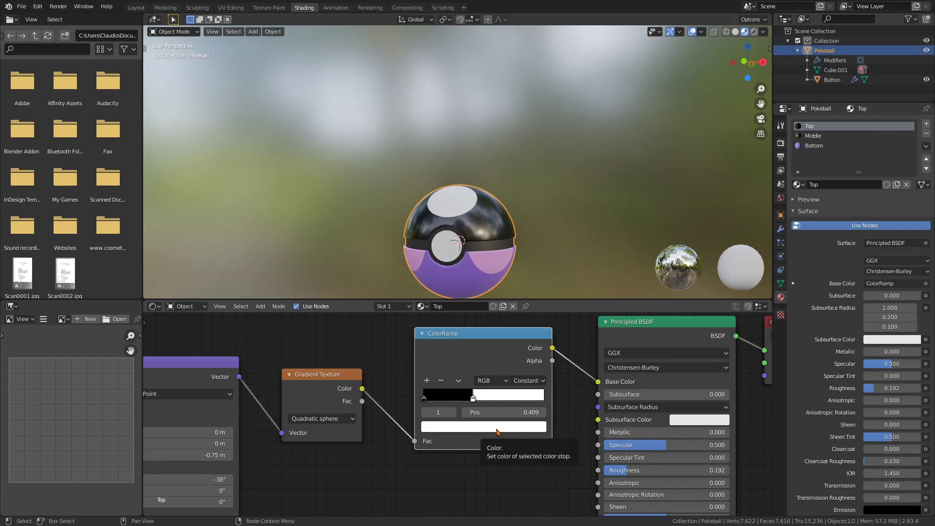
- Set the ColorRamp's white stop to hex colour FF2772
click(497, 432)
click(507, 357)
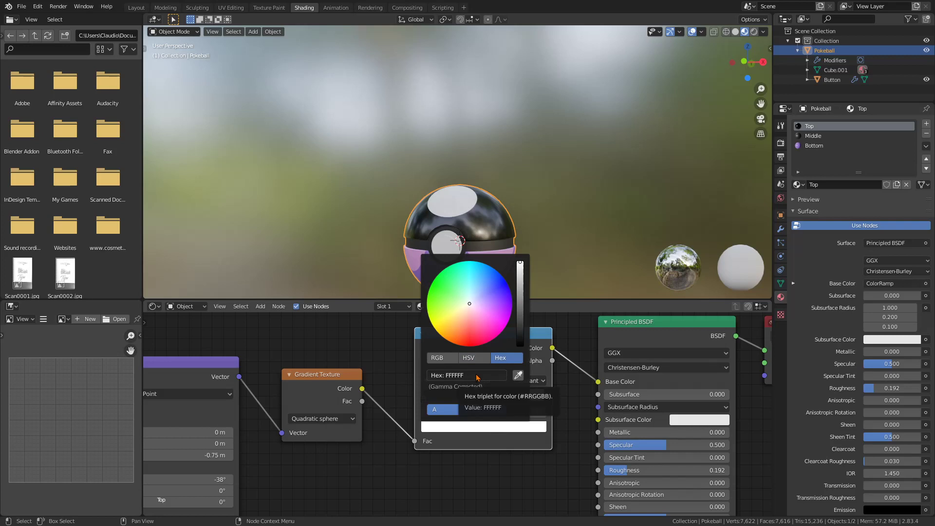
click(493, 429)
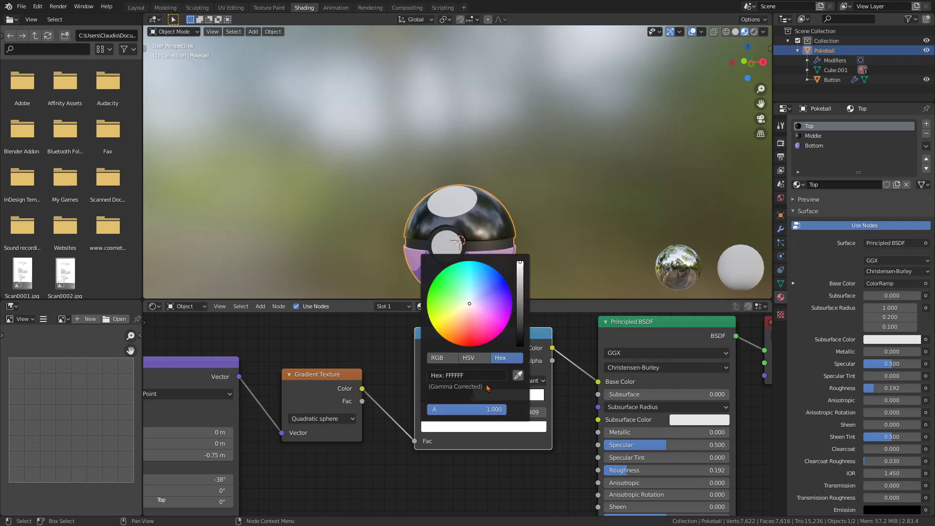
click(471, 376)
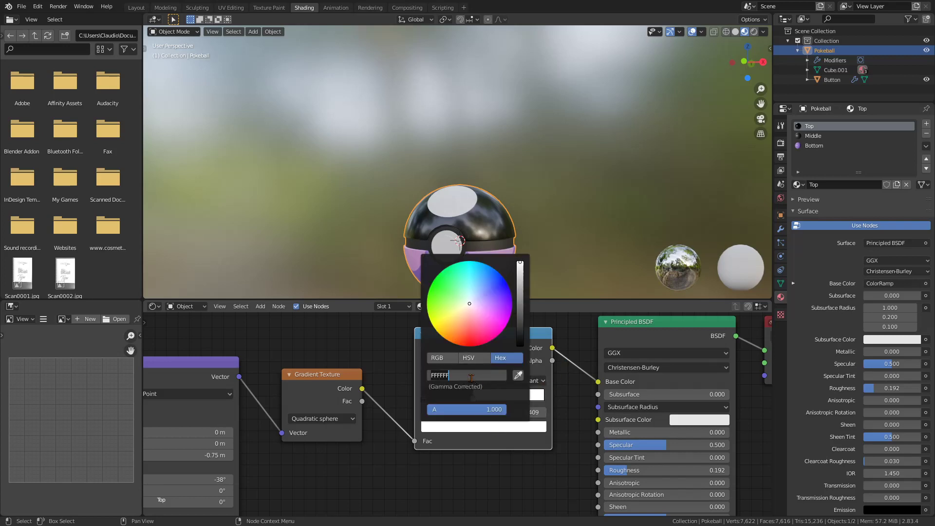
text(ff2772)
key(Return)
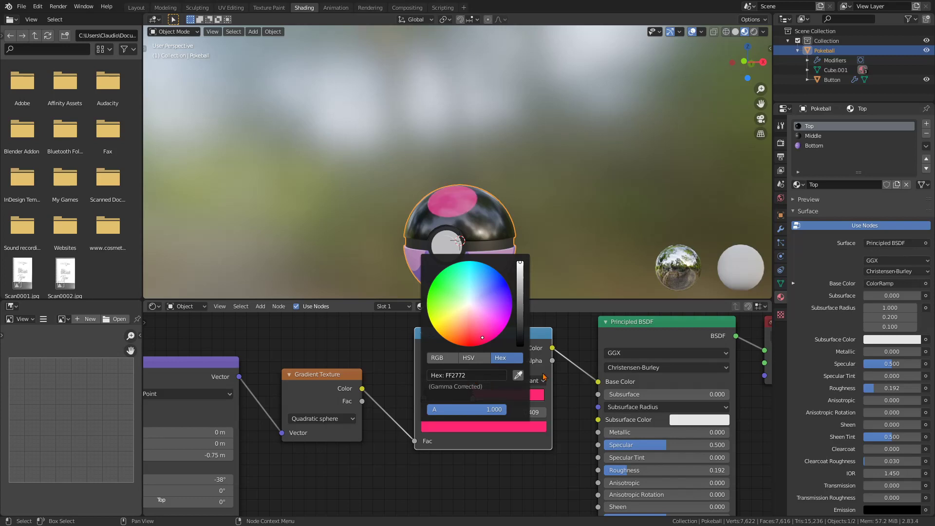
- Set the ColorRamp's black stop at position 0 to hex colour DF91DC
click(424, 399)
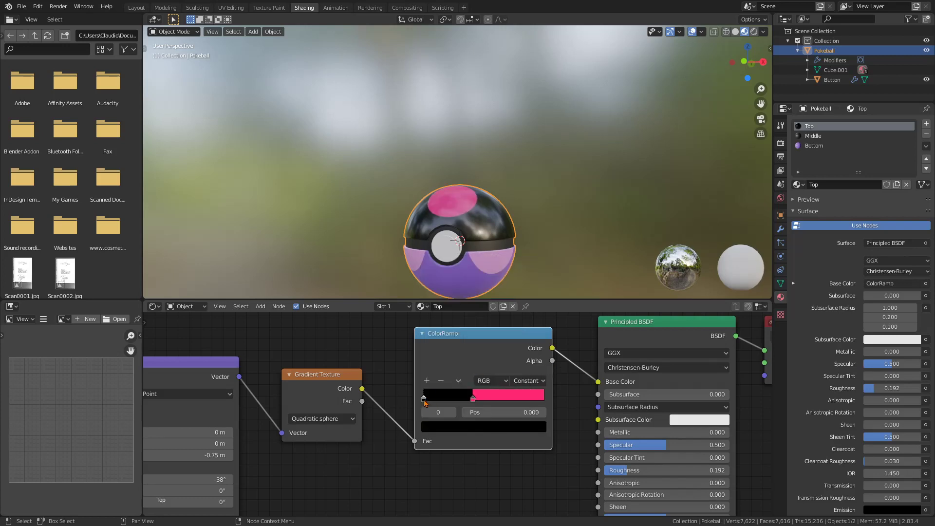
click(444, 428)
click(485, 376)
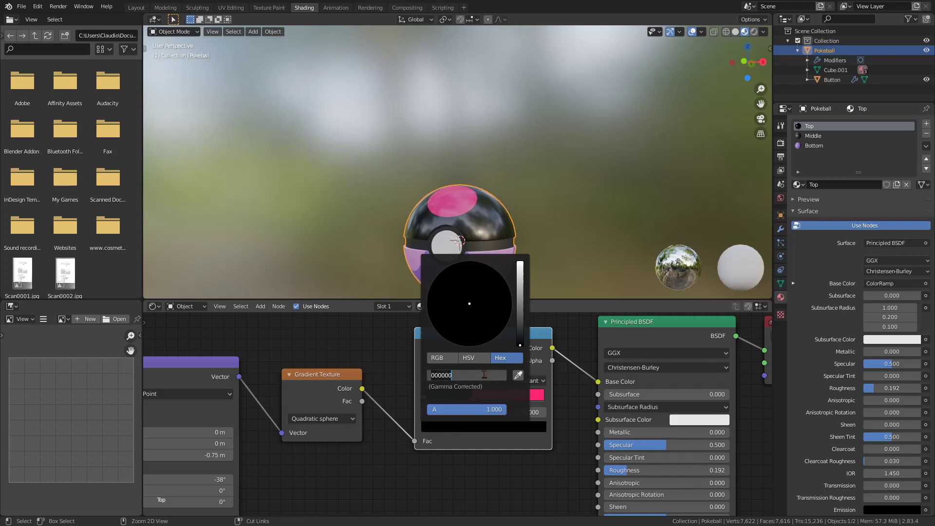
text(DF91DC)
key(Return)
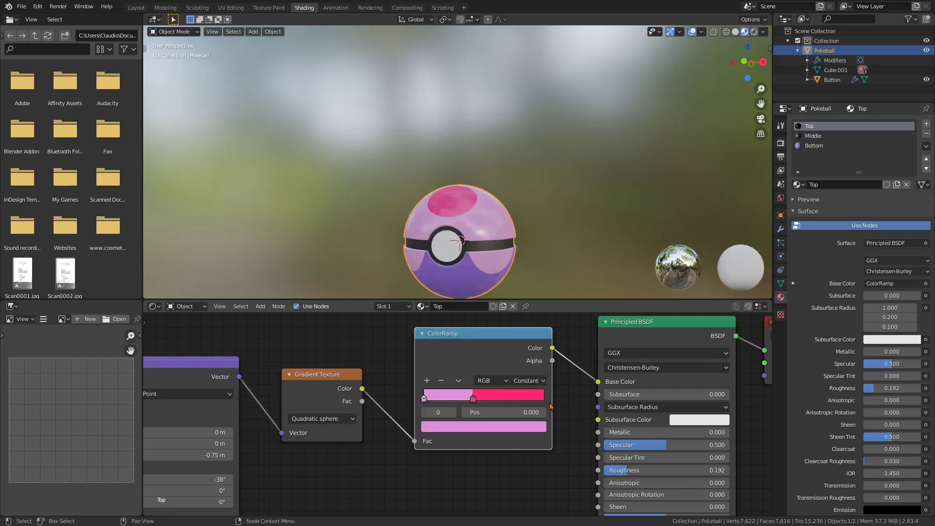
- Switch to the Layout workspace and examine the coloured ball from several angles against the Dream Ball reference
scroll(561, 241, down, 3)
middle_drag(561, 241, 463, 228)
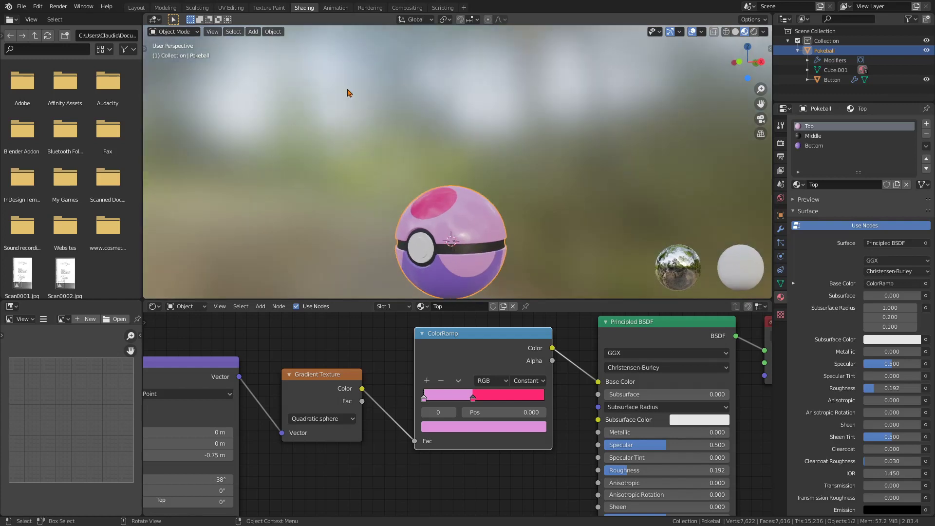
click(136, 8)
mouse_move(487, 341)
middle_down()
mouse_move(522, 296)
mouse_move(408, 292)
mouse_move(586, 294)
middle_up()
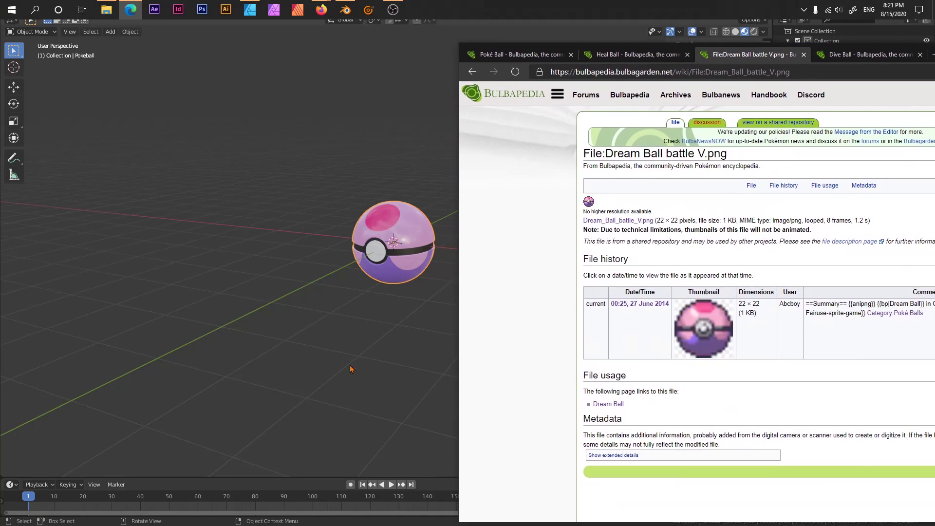
scroll(351, 368, down, 1)
mouse_move(385, 332)
middle_down()
mouse_move(400, 349)
mouse_move(366, 335)
mouse_move(393, 344)
middle_up()
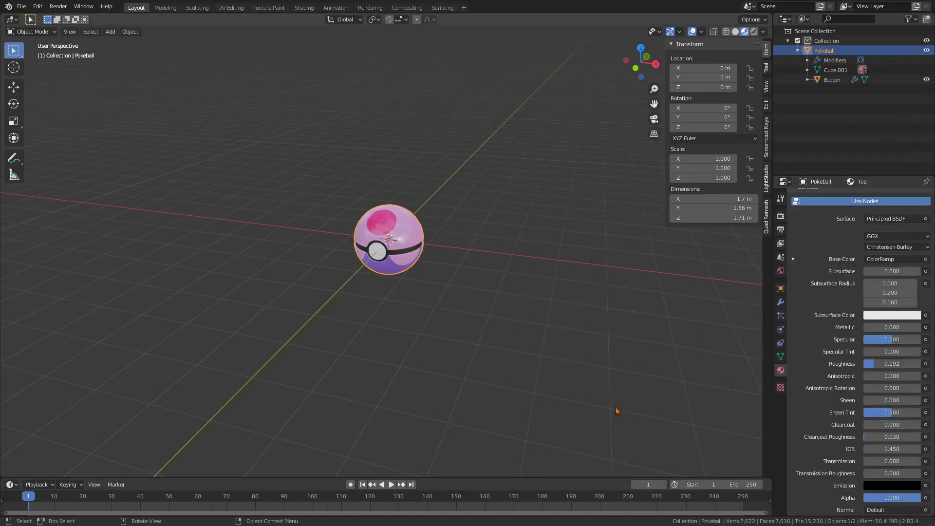
middle_drag(619, 419, 759, 417)
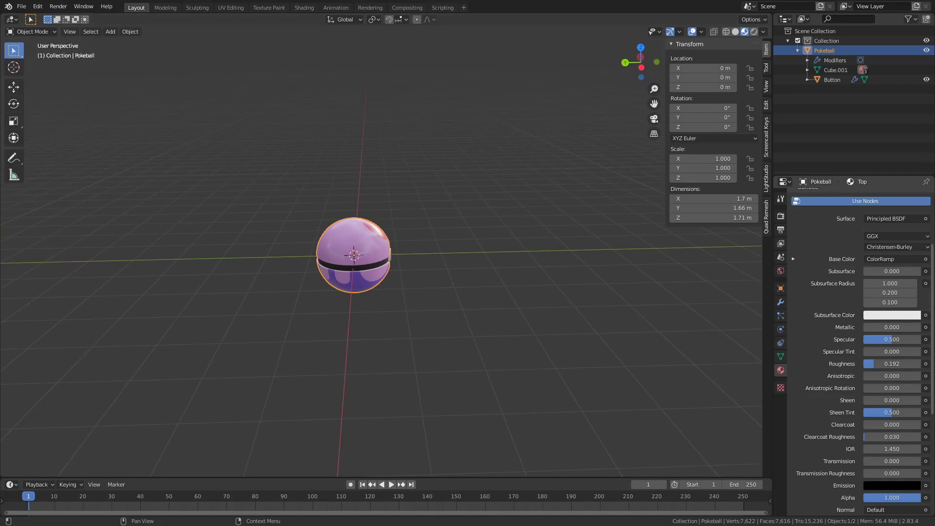